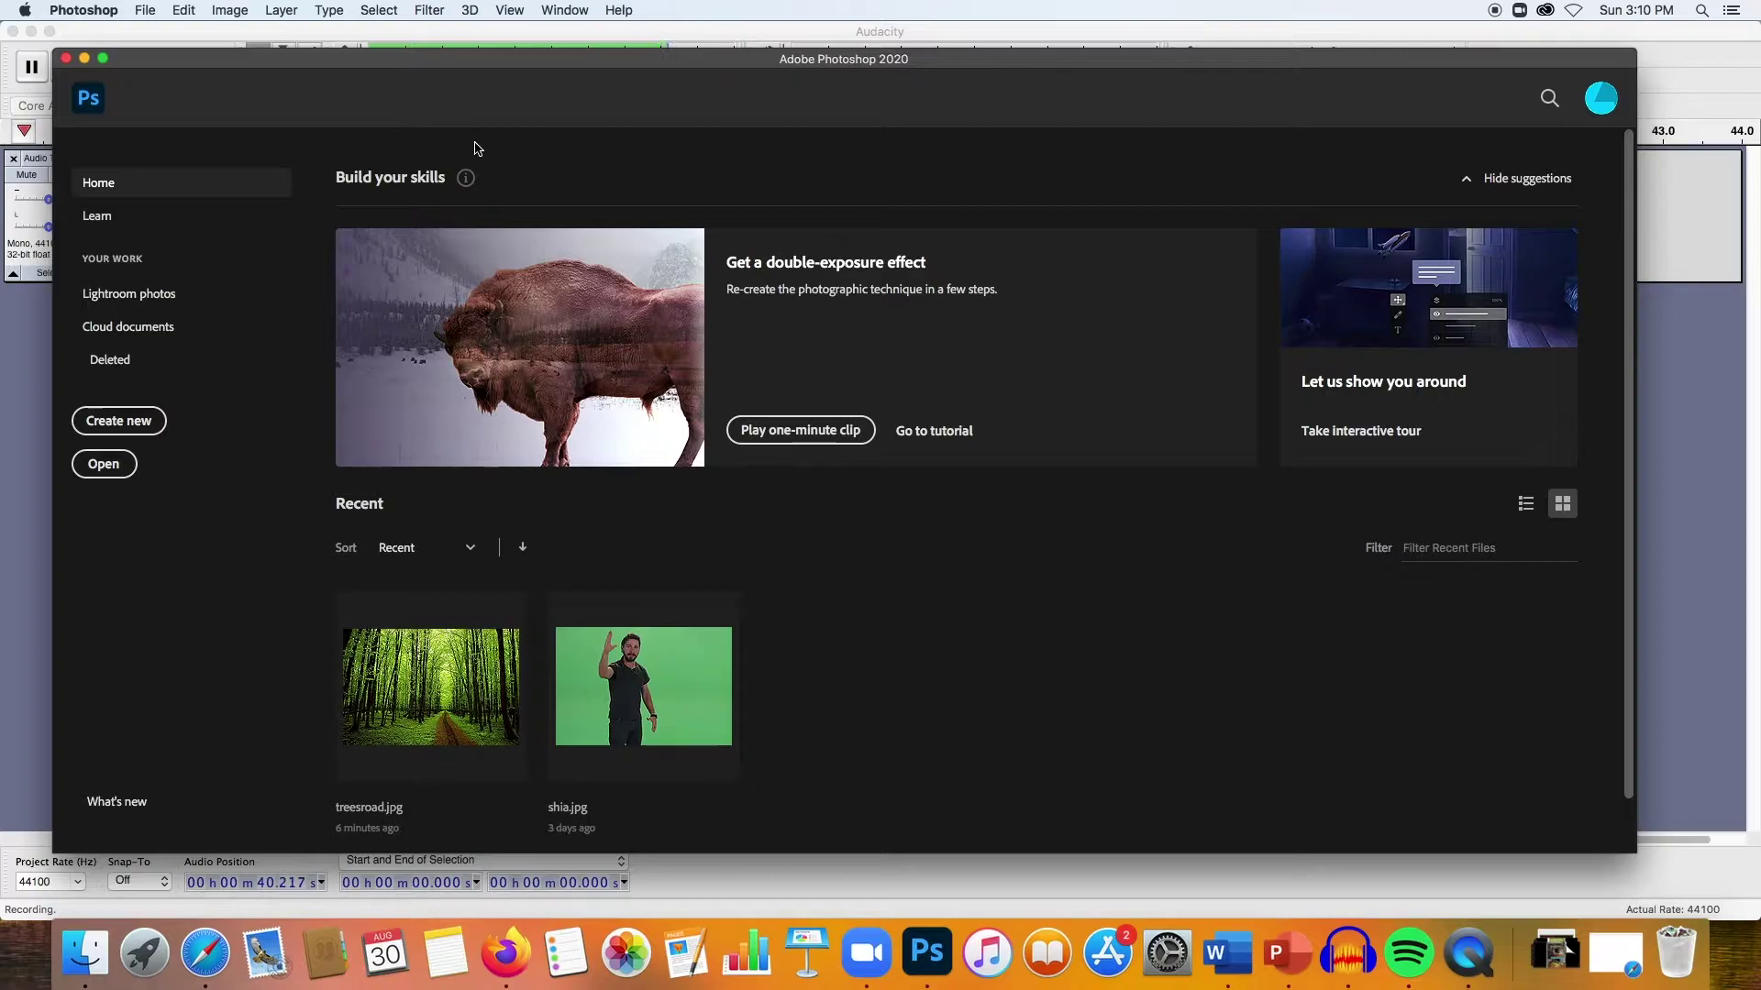
# Step: Open the treesroad.jpg image from the Downloads folder
pyautogui.click(147, 8)
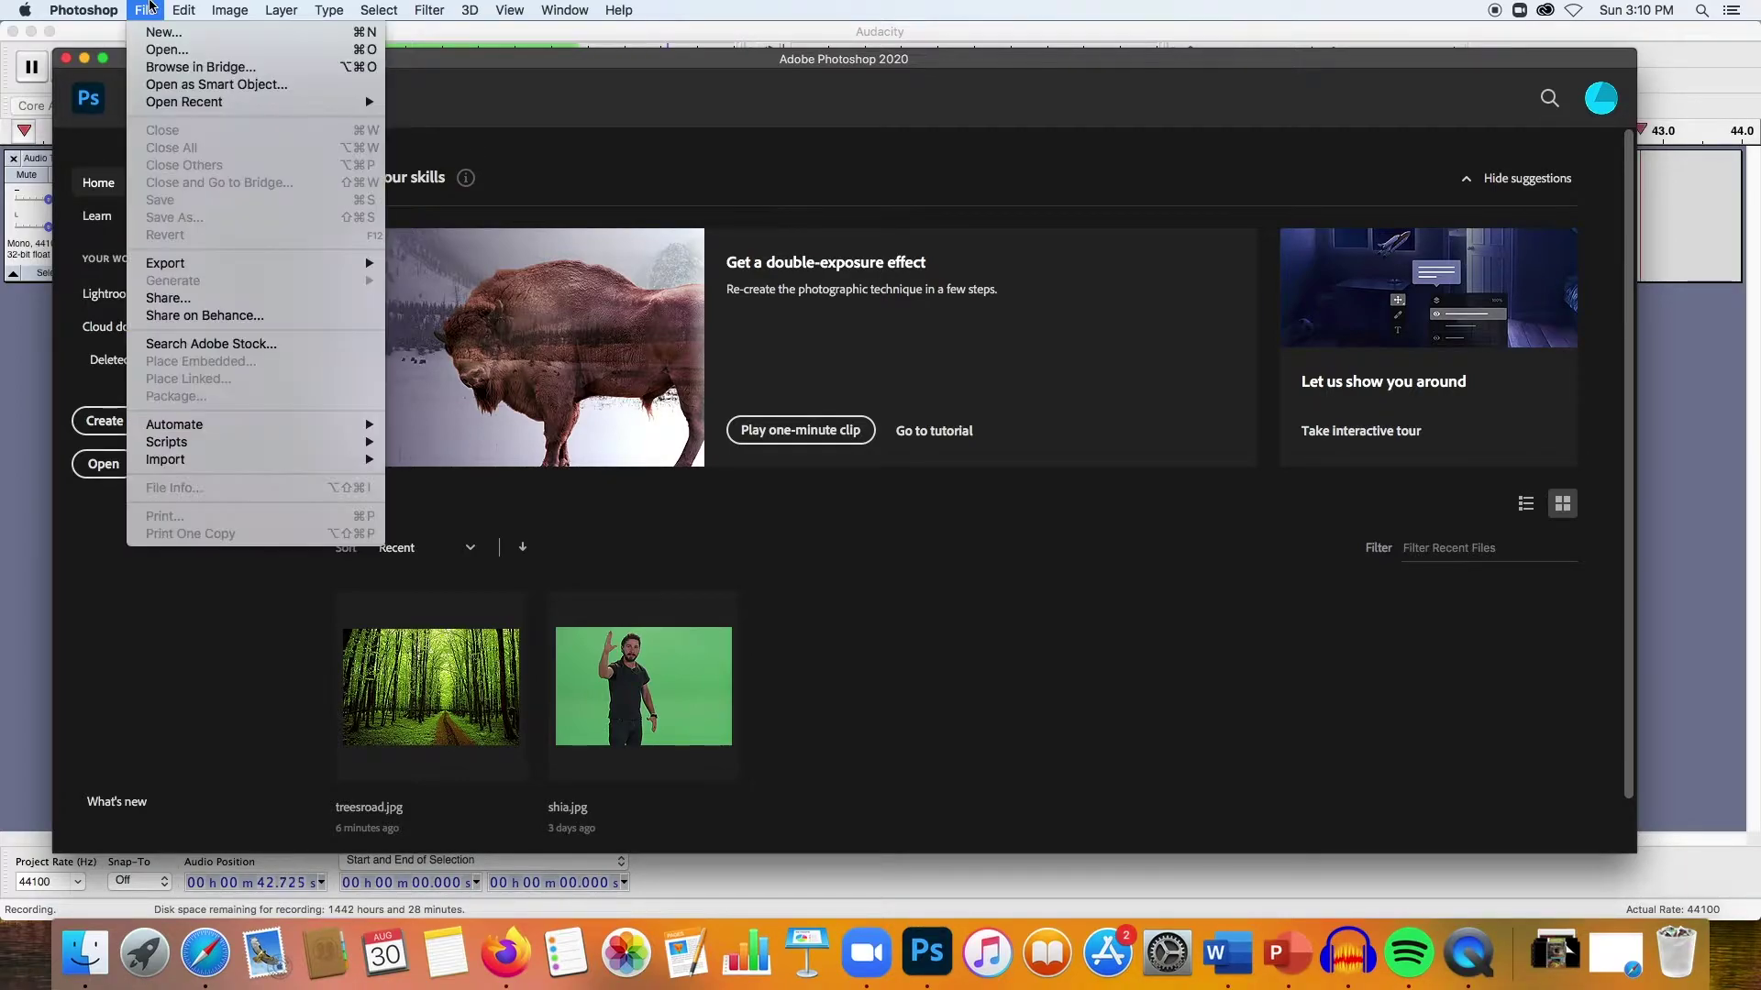
pyautogui.click(181, 50)
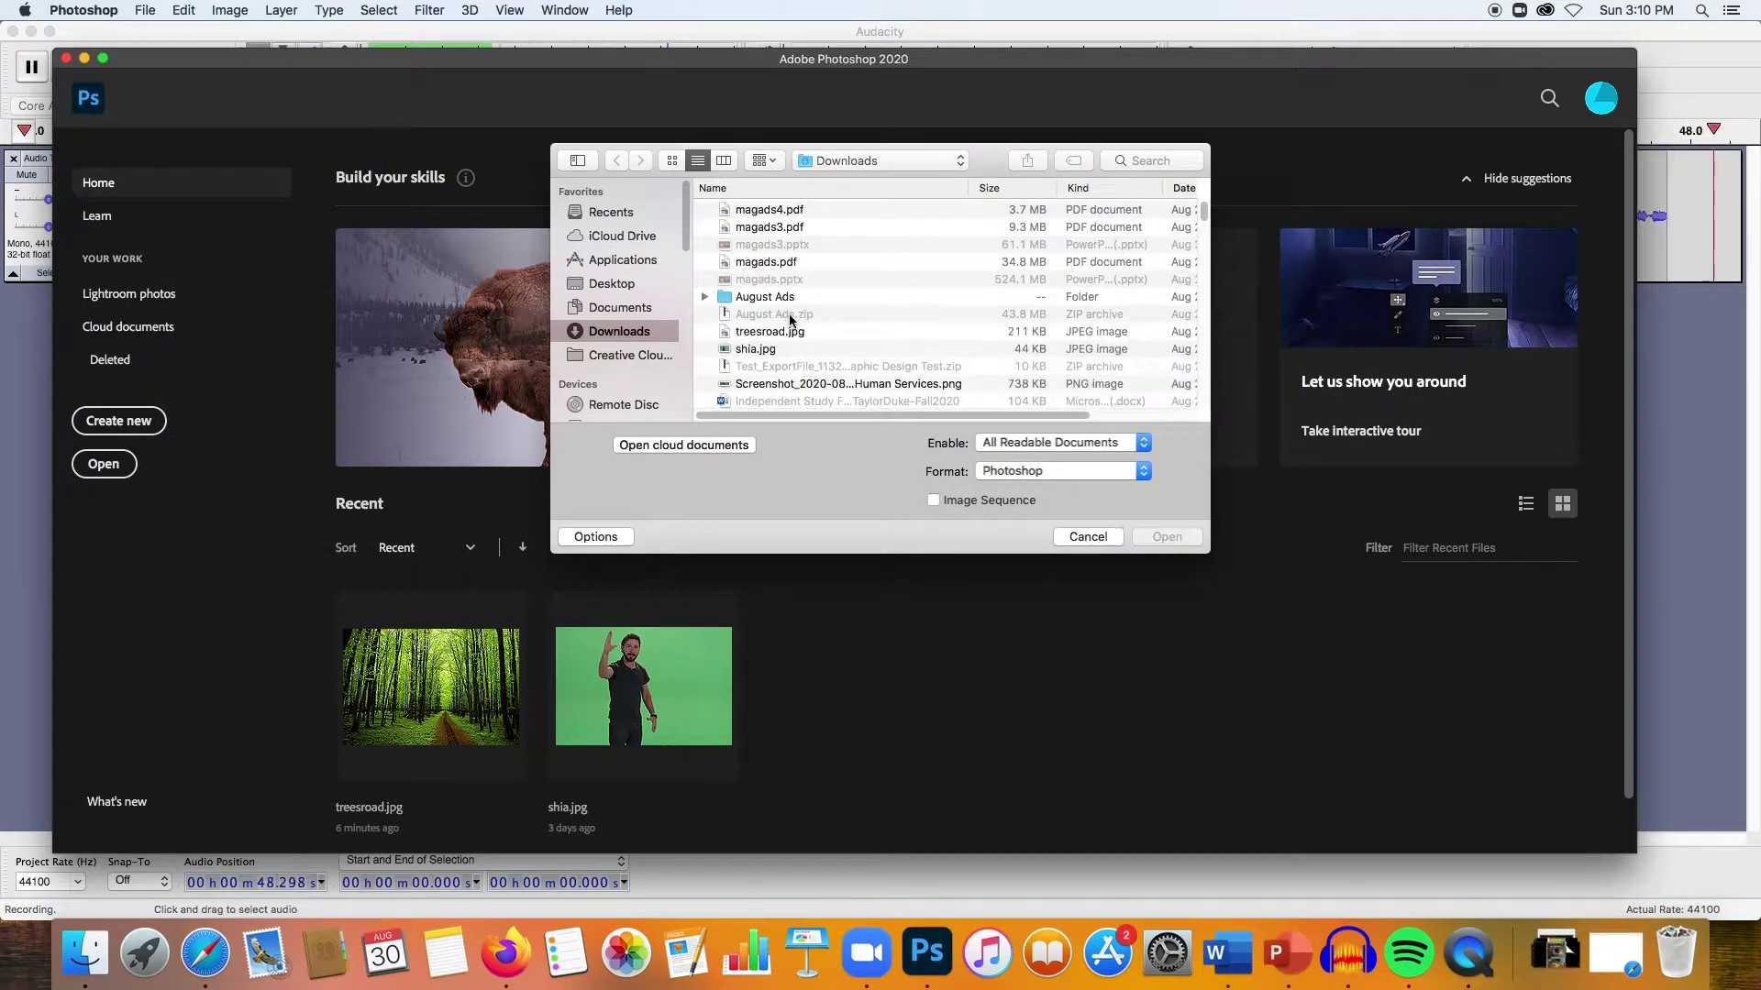
pyautogui.click(786, 331)
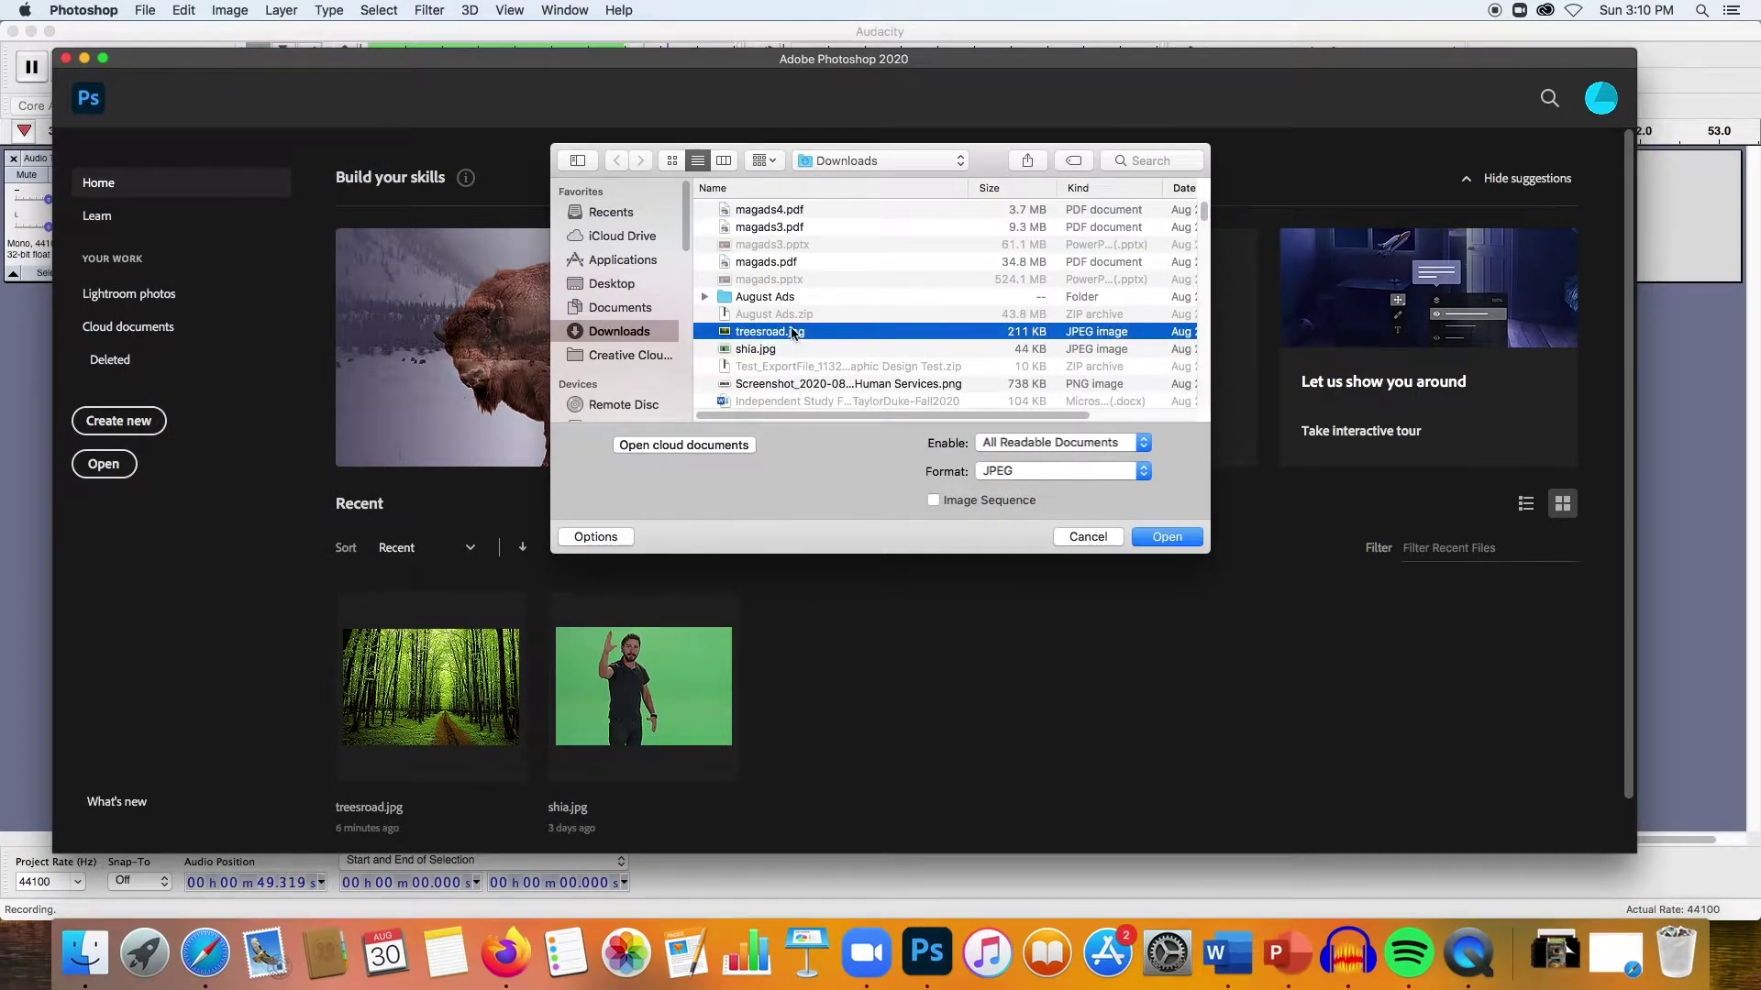
pyautogui.click(1170, 538)
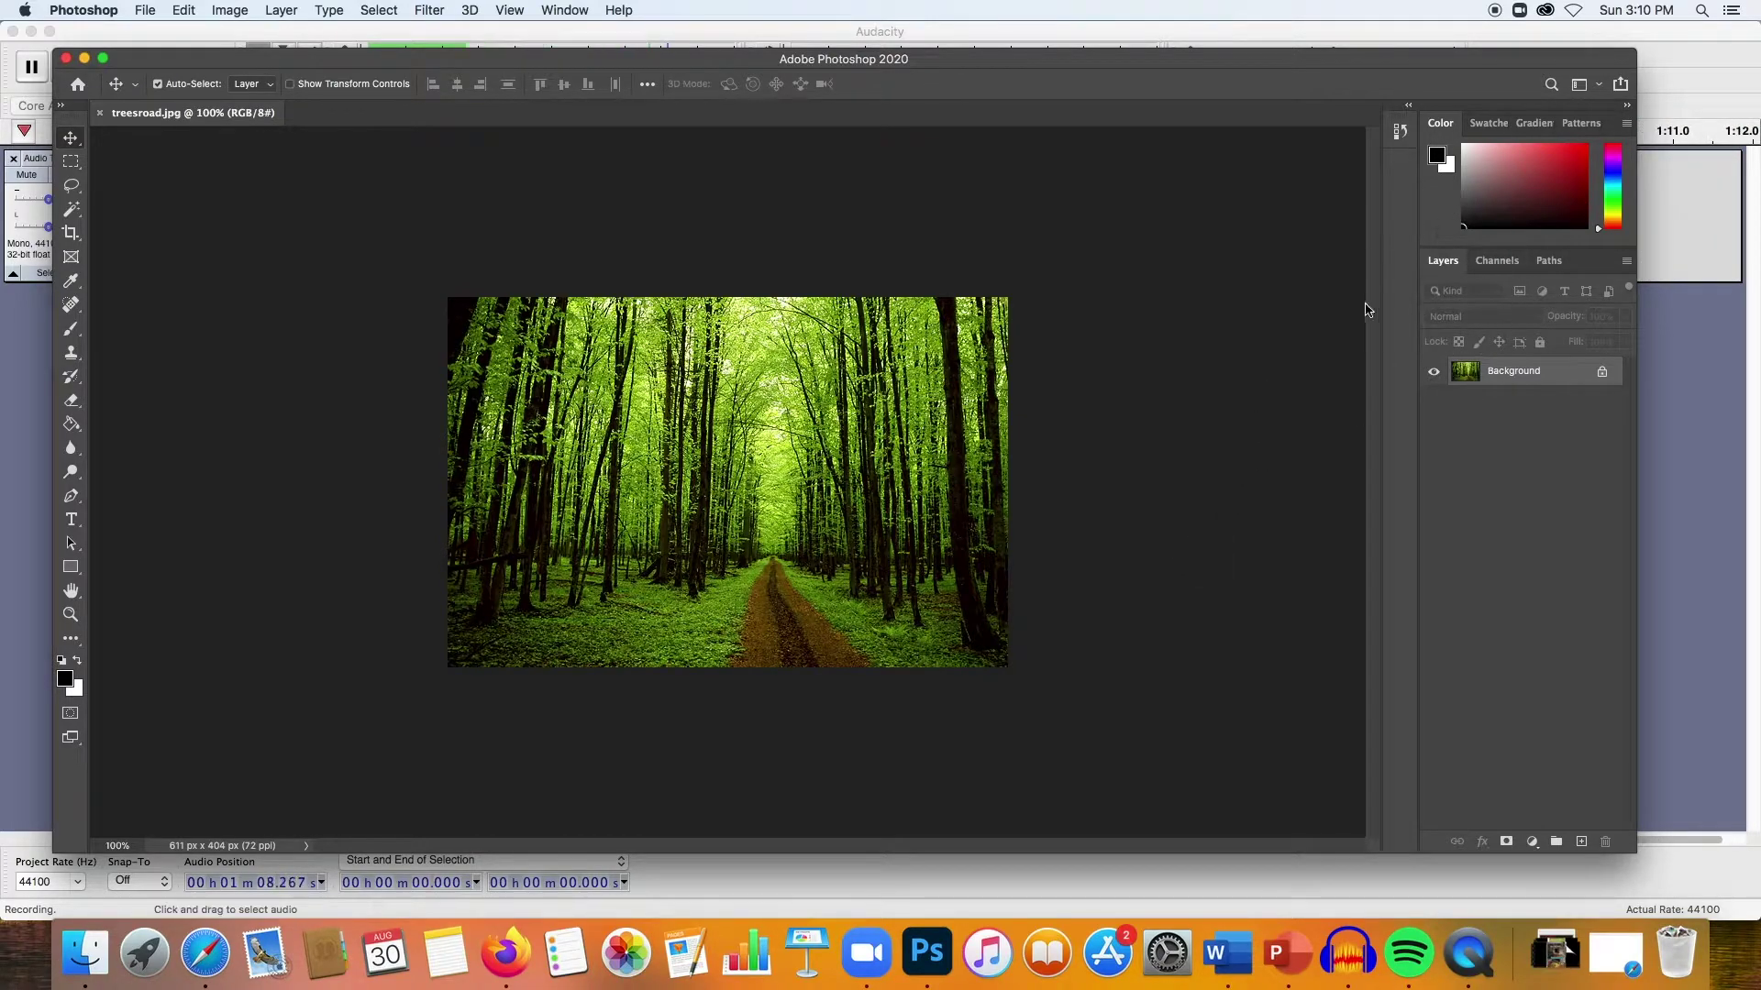
pyautogui.click(108, 9)
pyautogui.moveTo(156, 7)
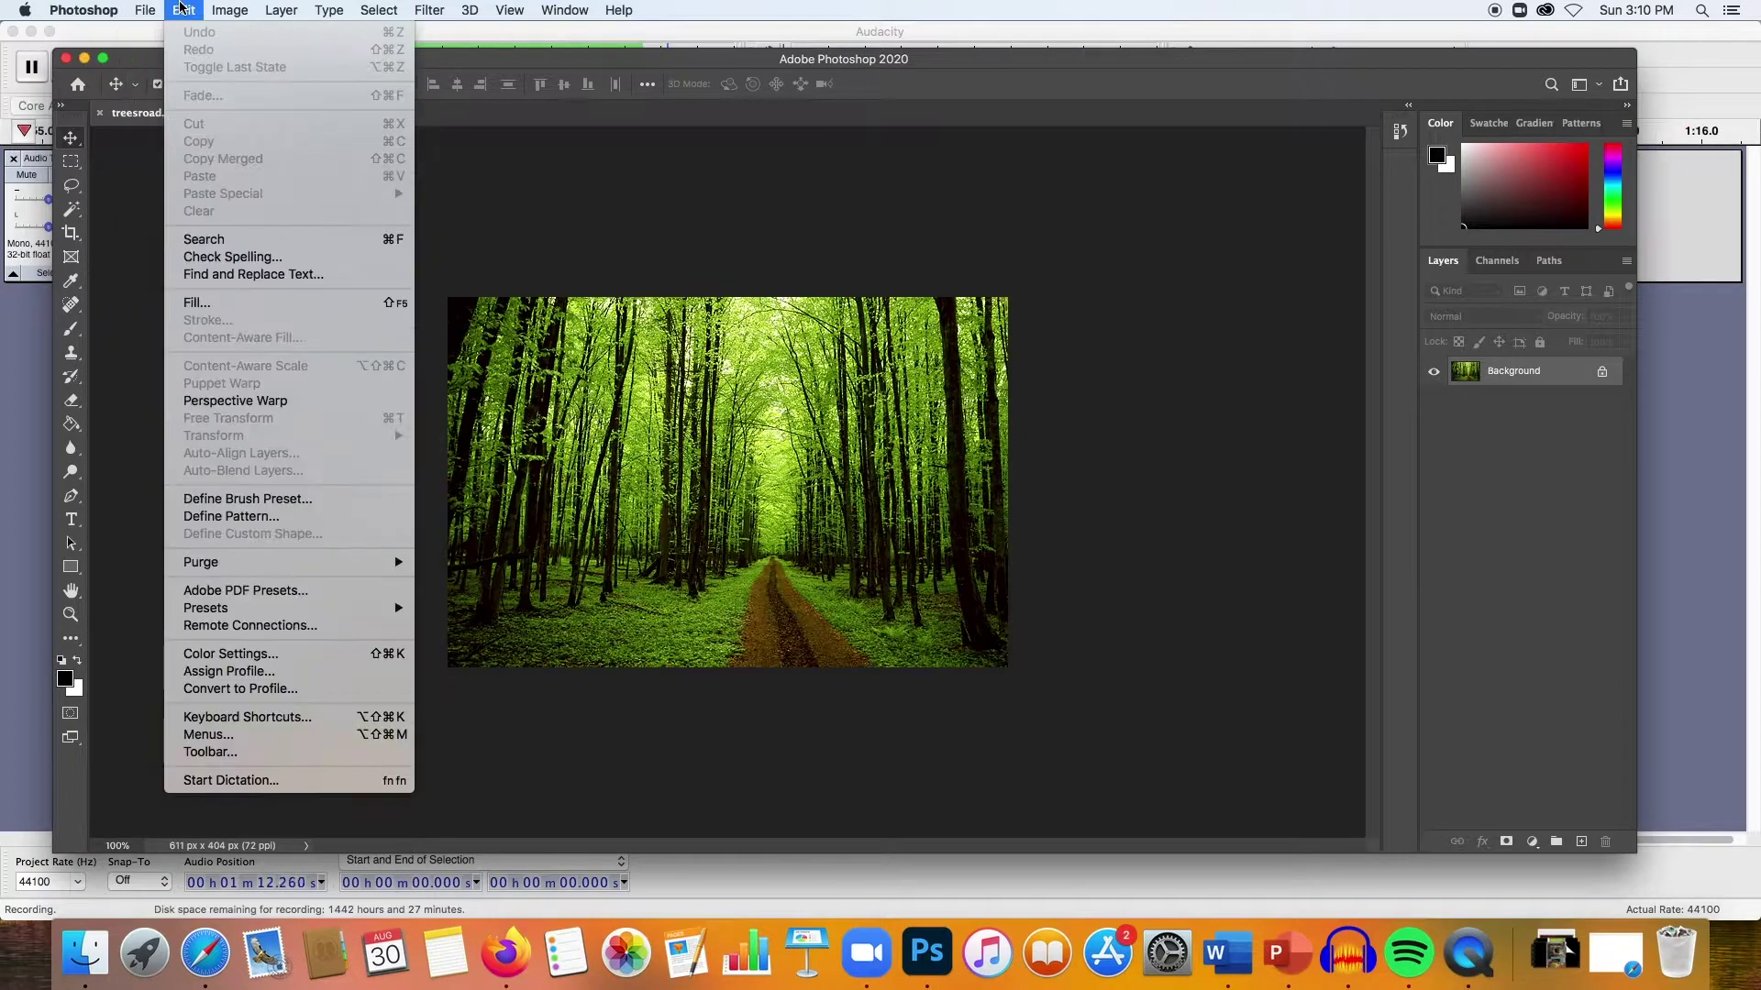
pyautogui.moveTo(435, 11)
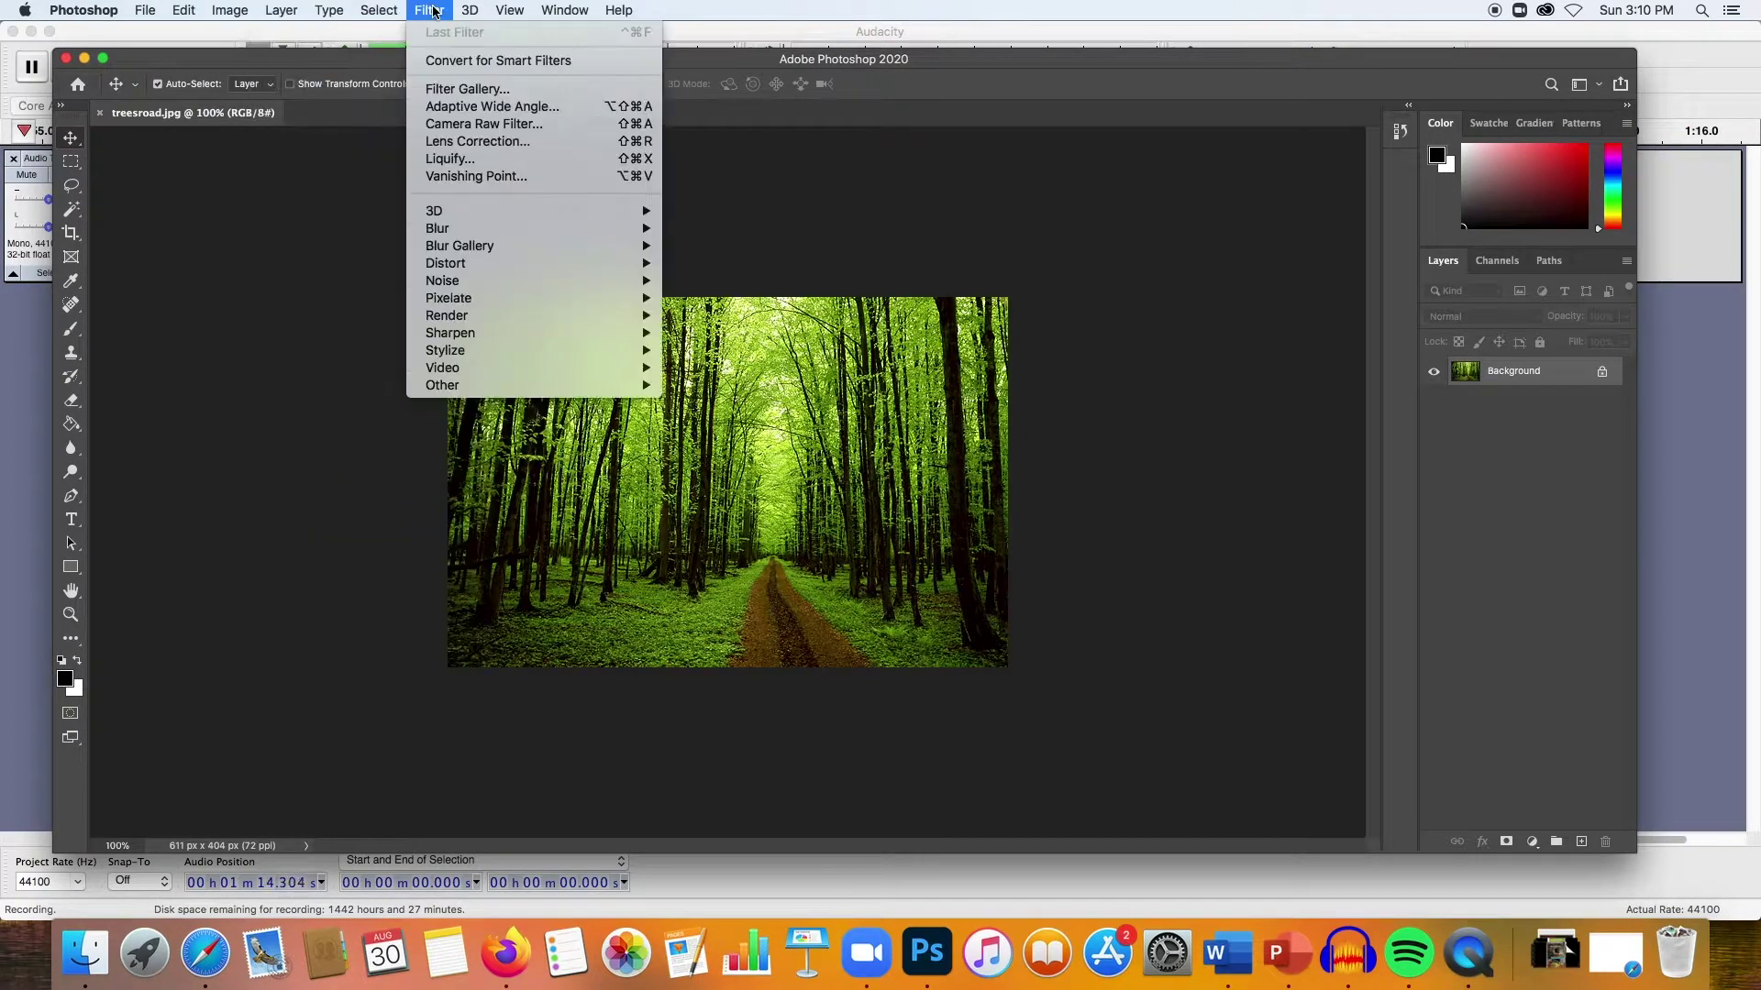
pyautogui.moveTo(256, 12)
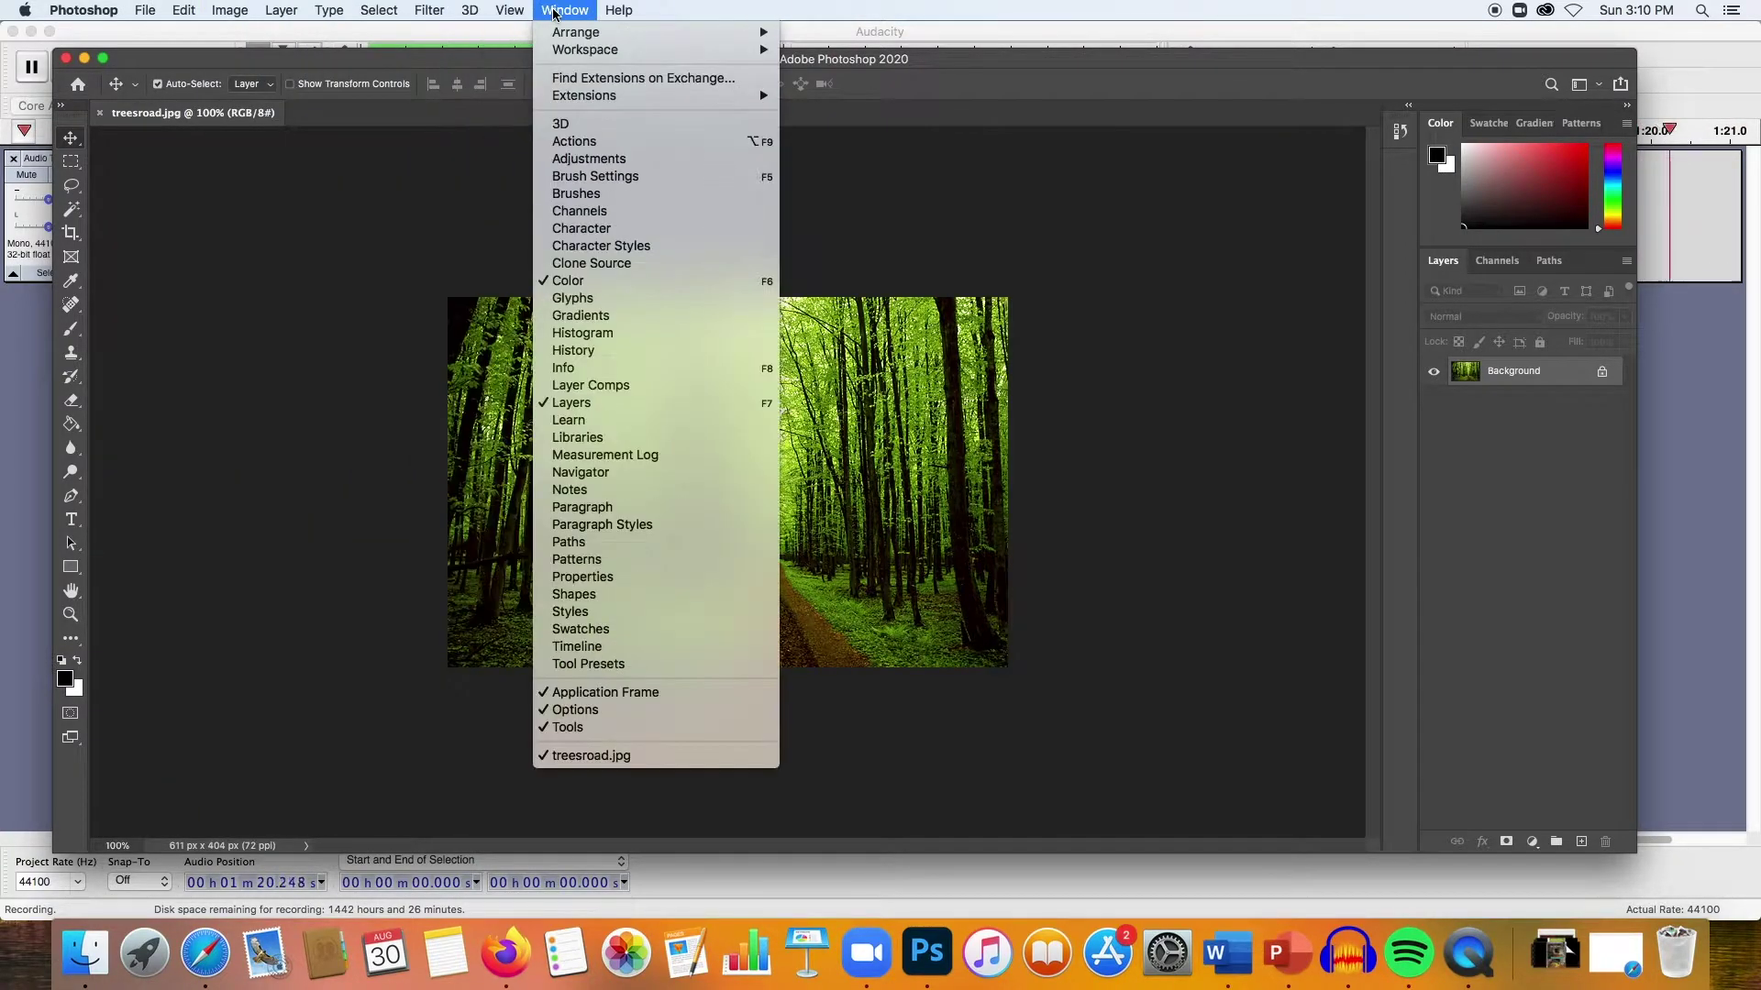
pyautogui.moveTo(619, 11)
pyautogui.click(447, 167)
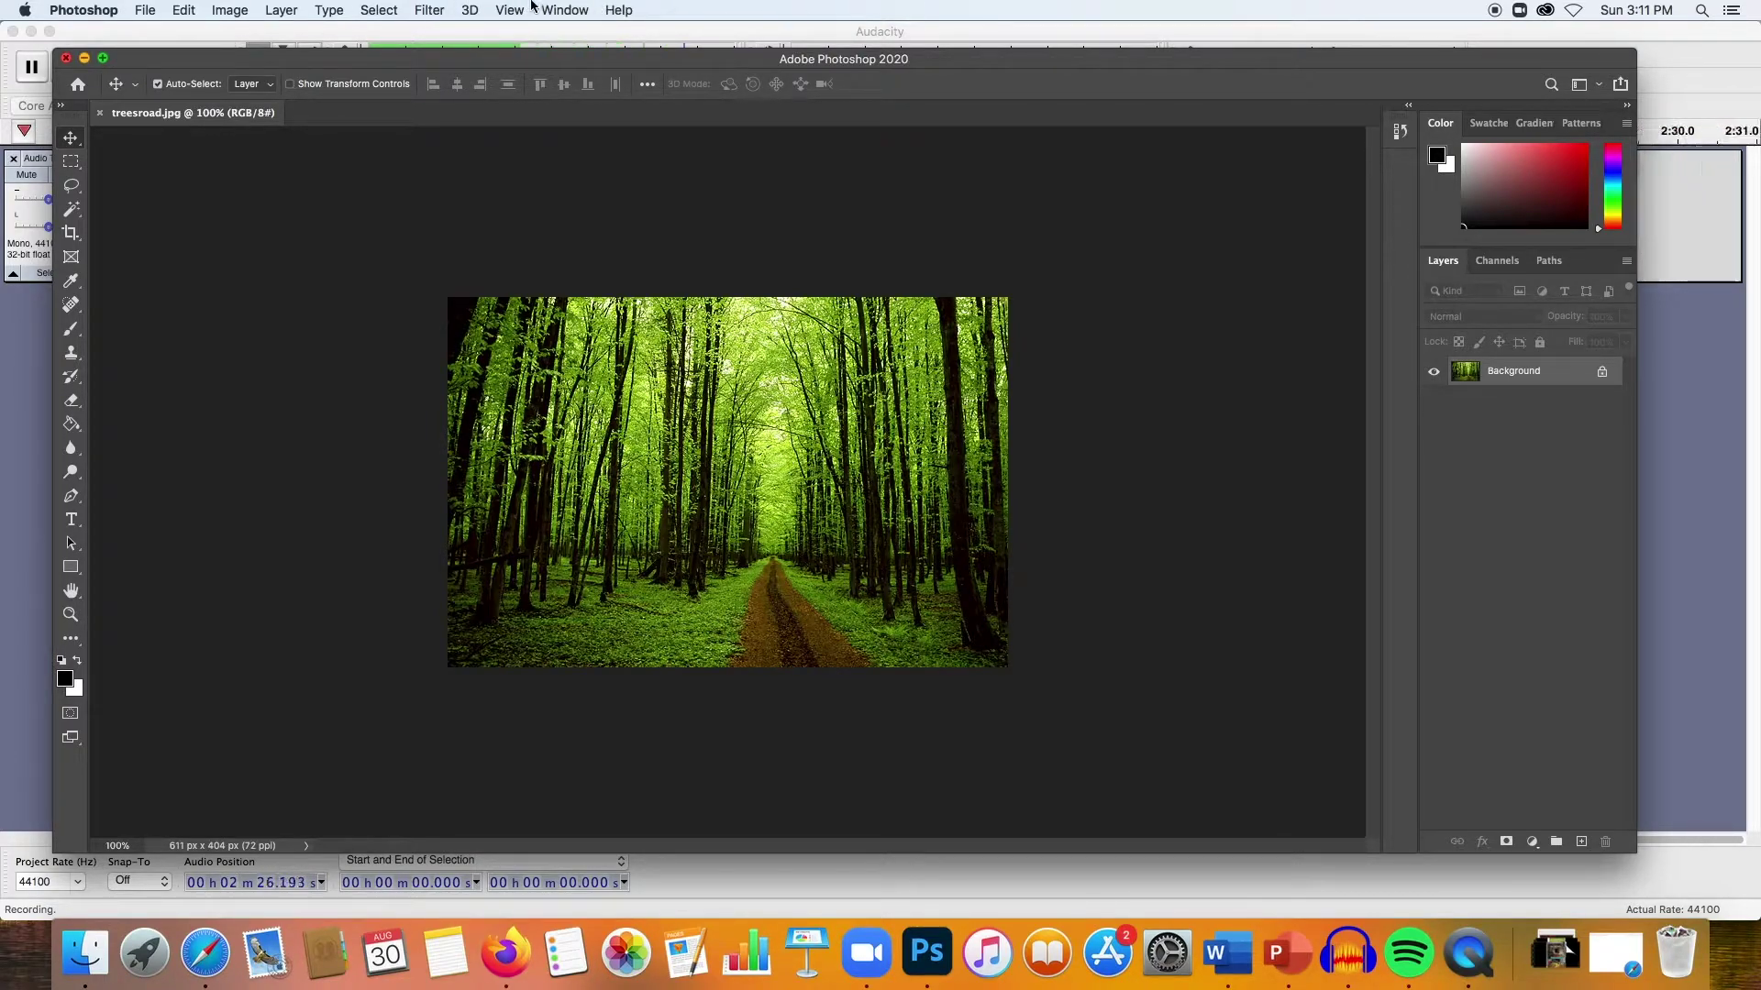
# Step: Hide the Layers panel from the workspace and show it again
pyautogui.click(561, 9)
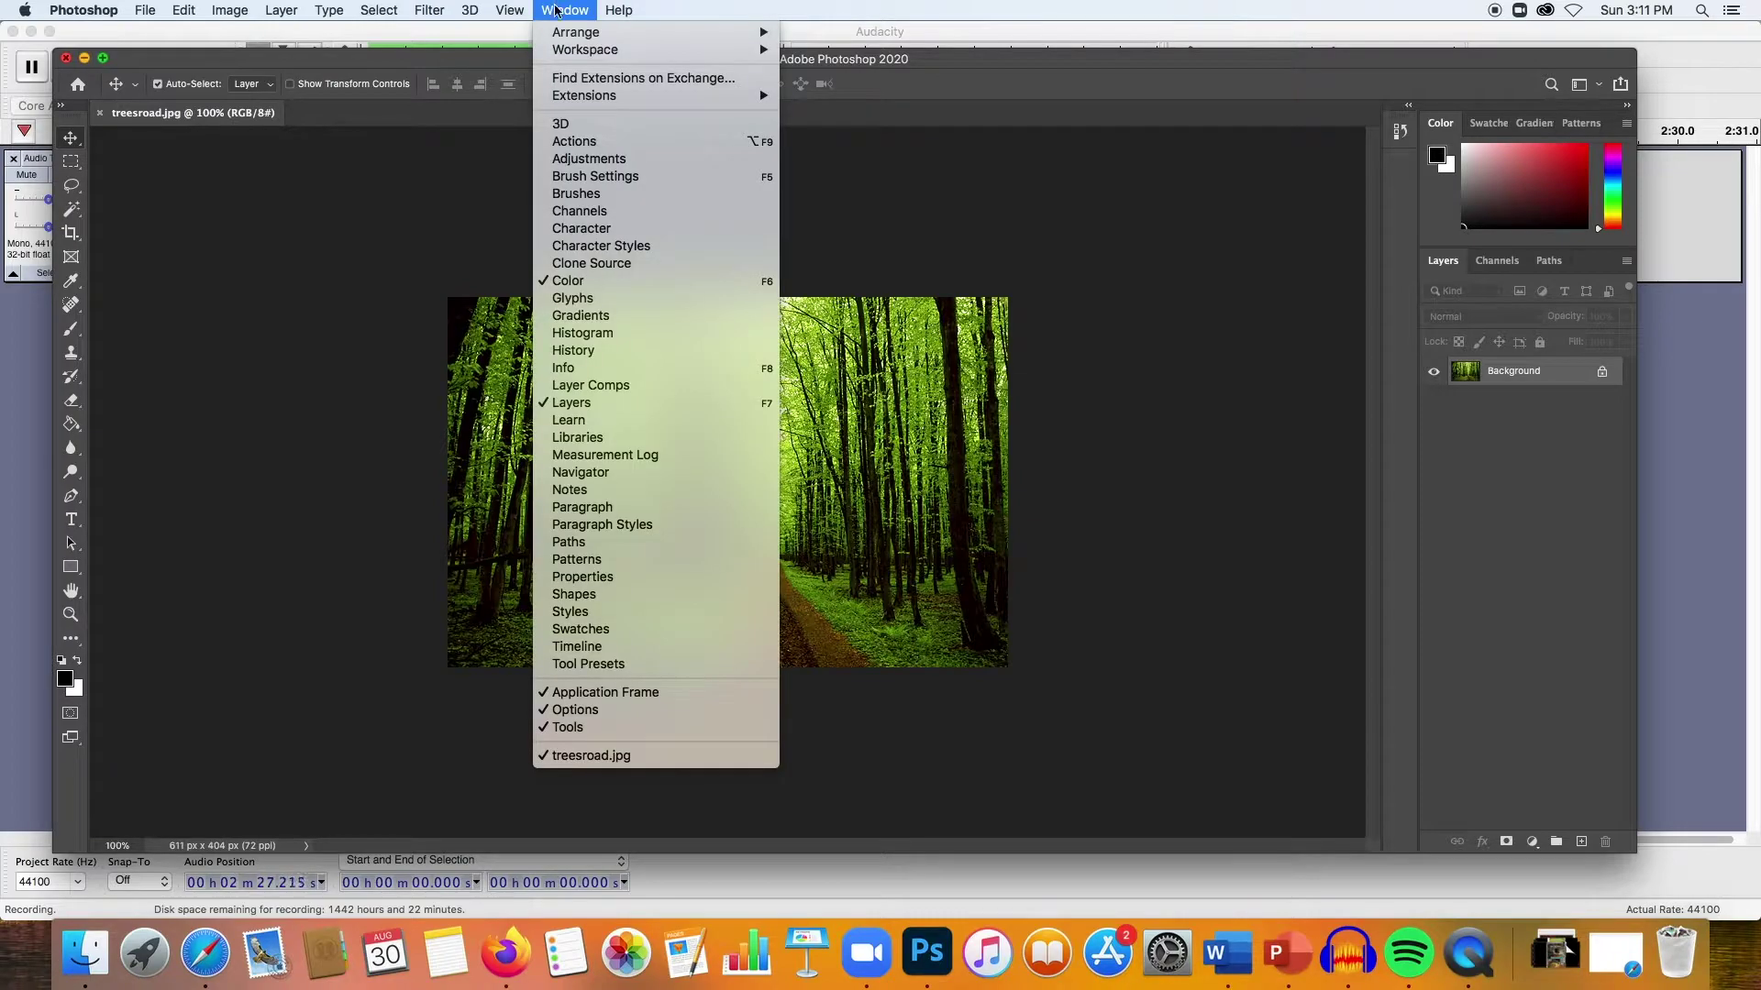
pyautogui.click(657, 403)
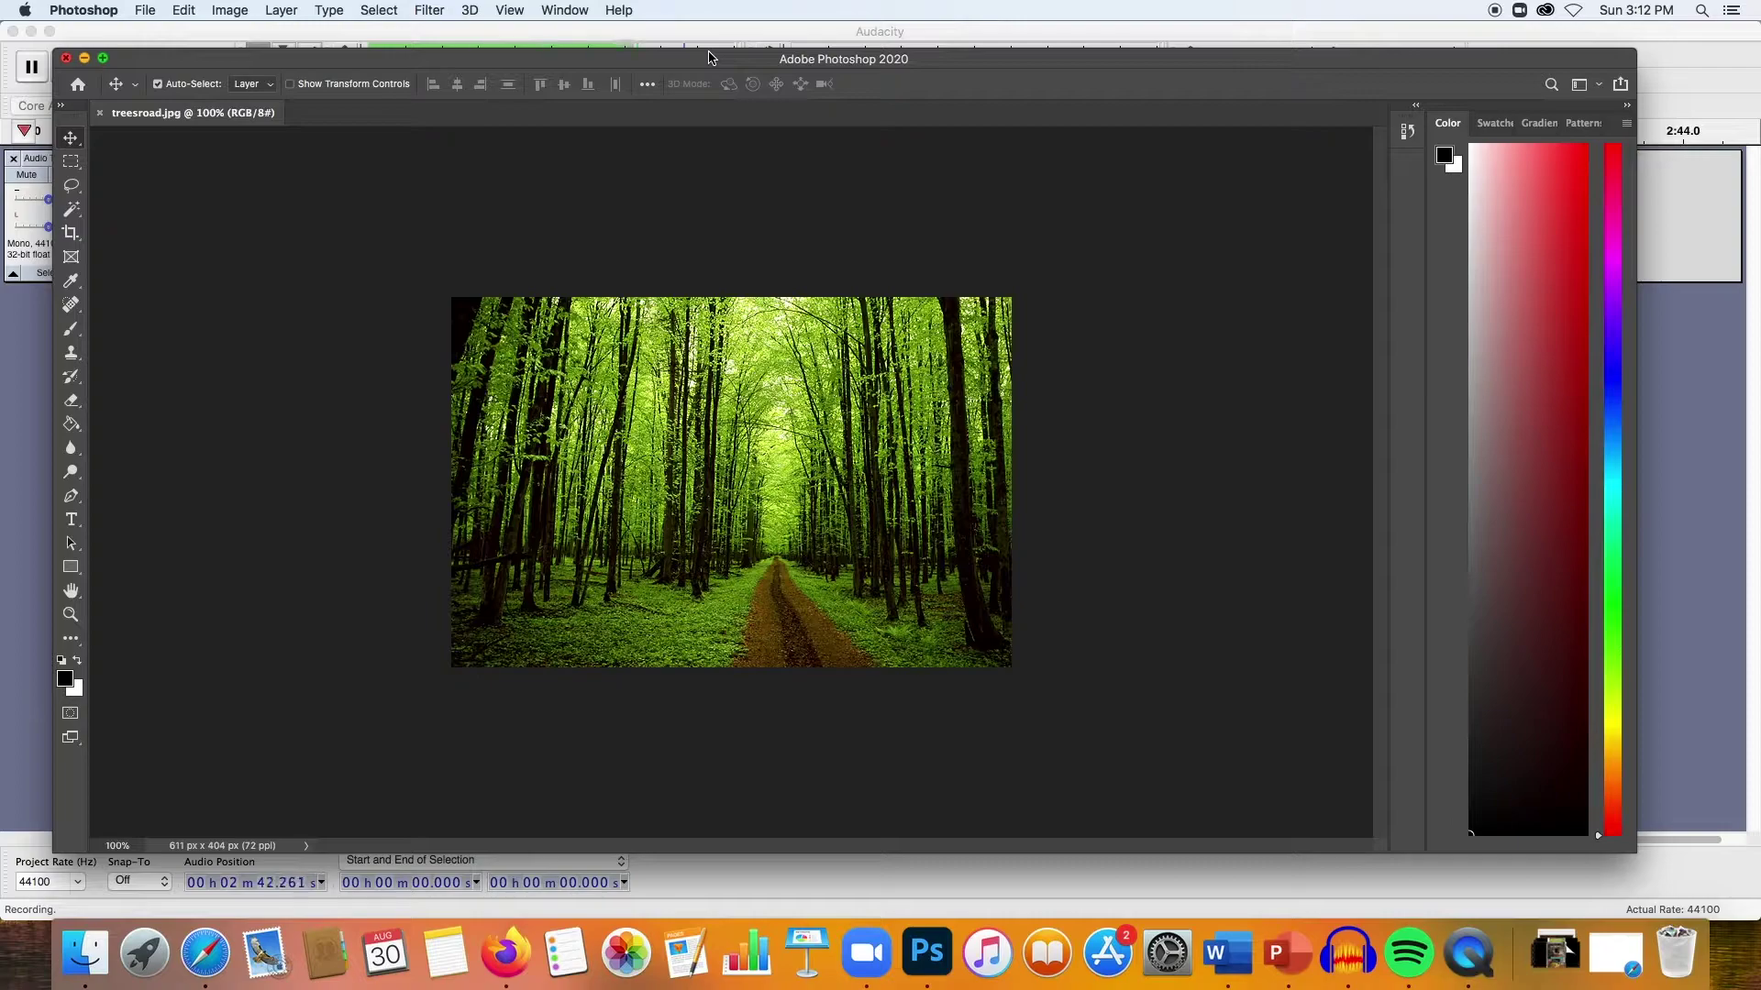
pyautogui.click(562, 8)
pyautogui.click(700, 4)
pyautogui.click(620, 9)
pyautogui.moveTo(575, 17)
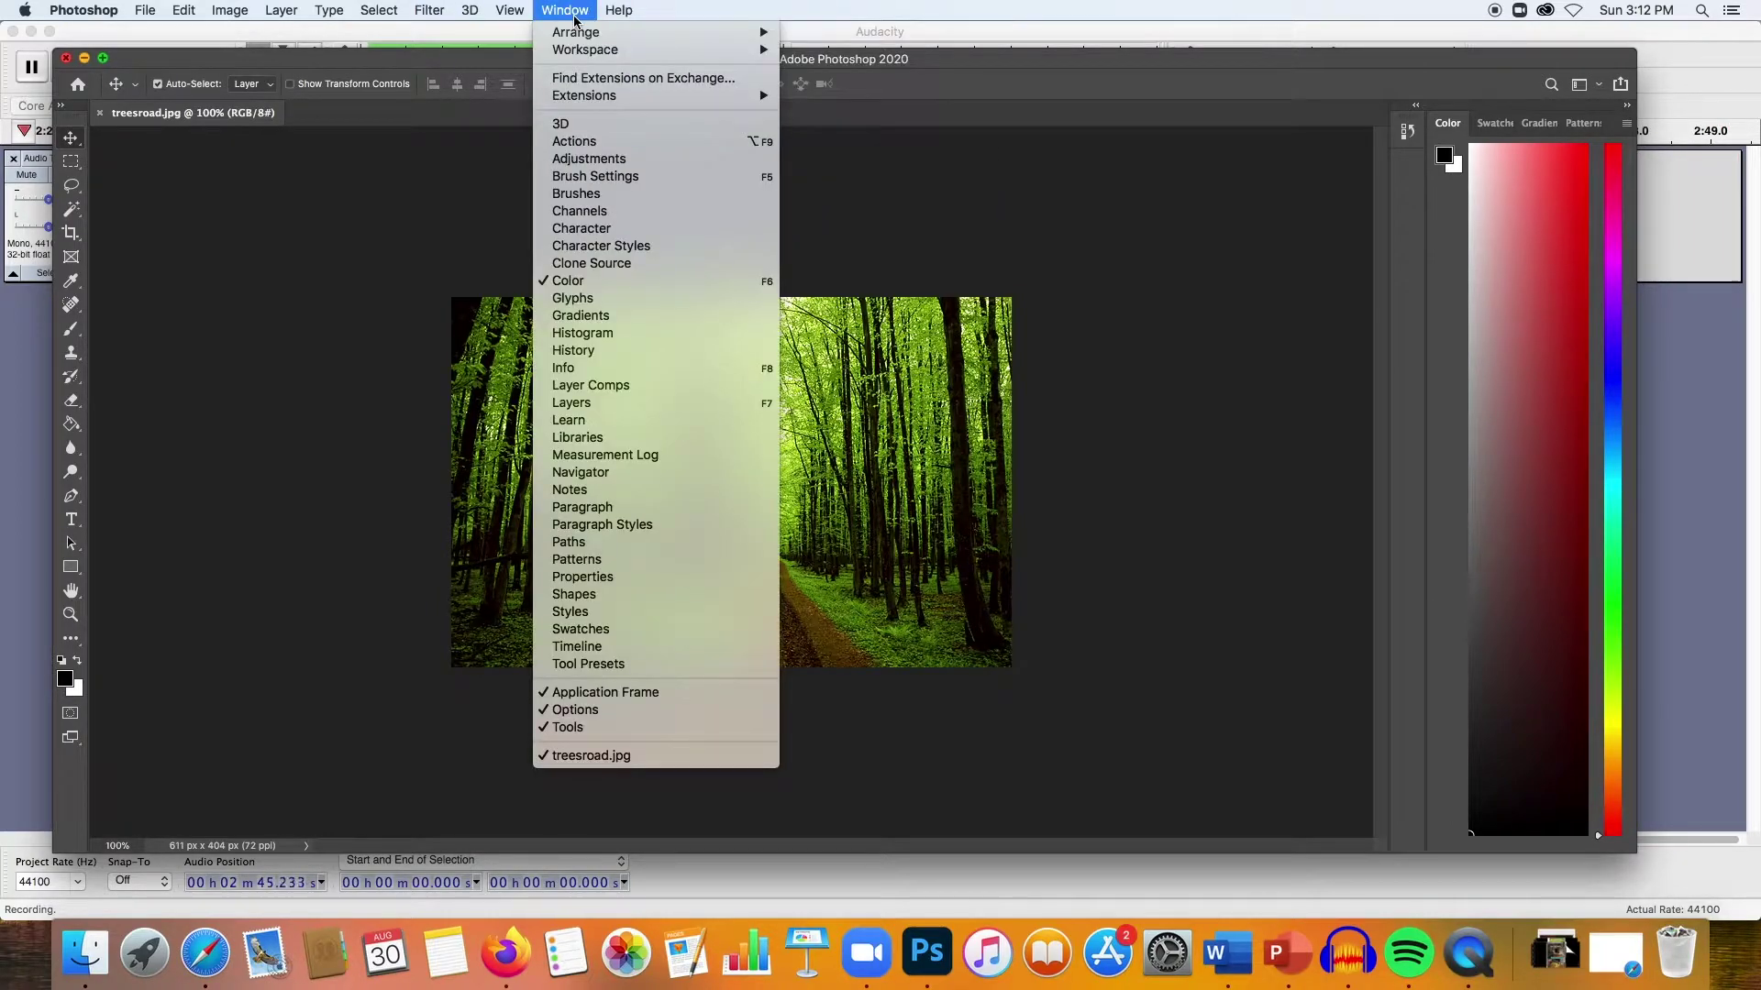
pyautogui.click(629, 410)
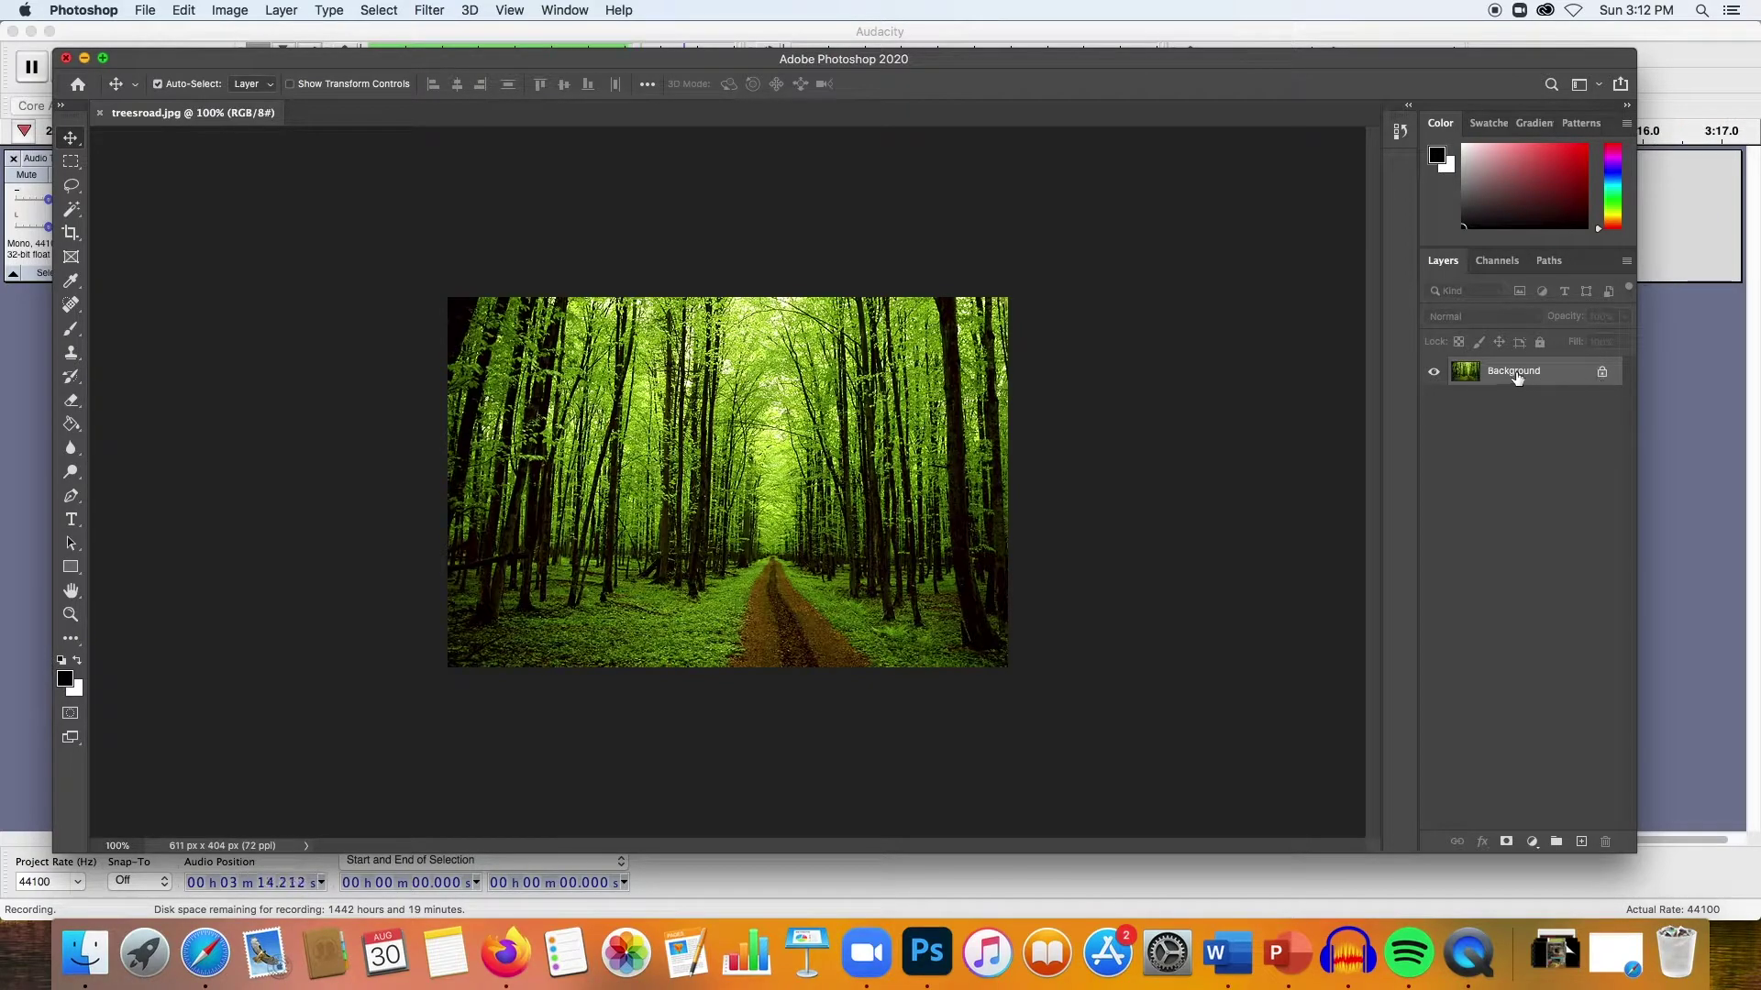
# Step: Unlock the Background layer of the forest image and rename it Photo
pyautogui.click(1600, 373)
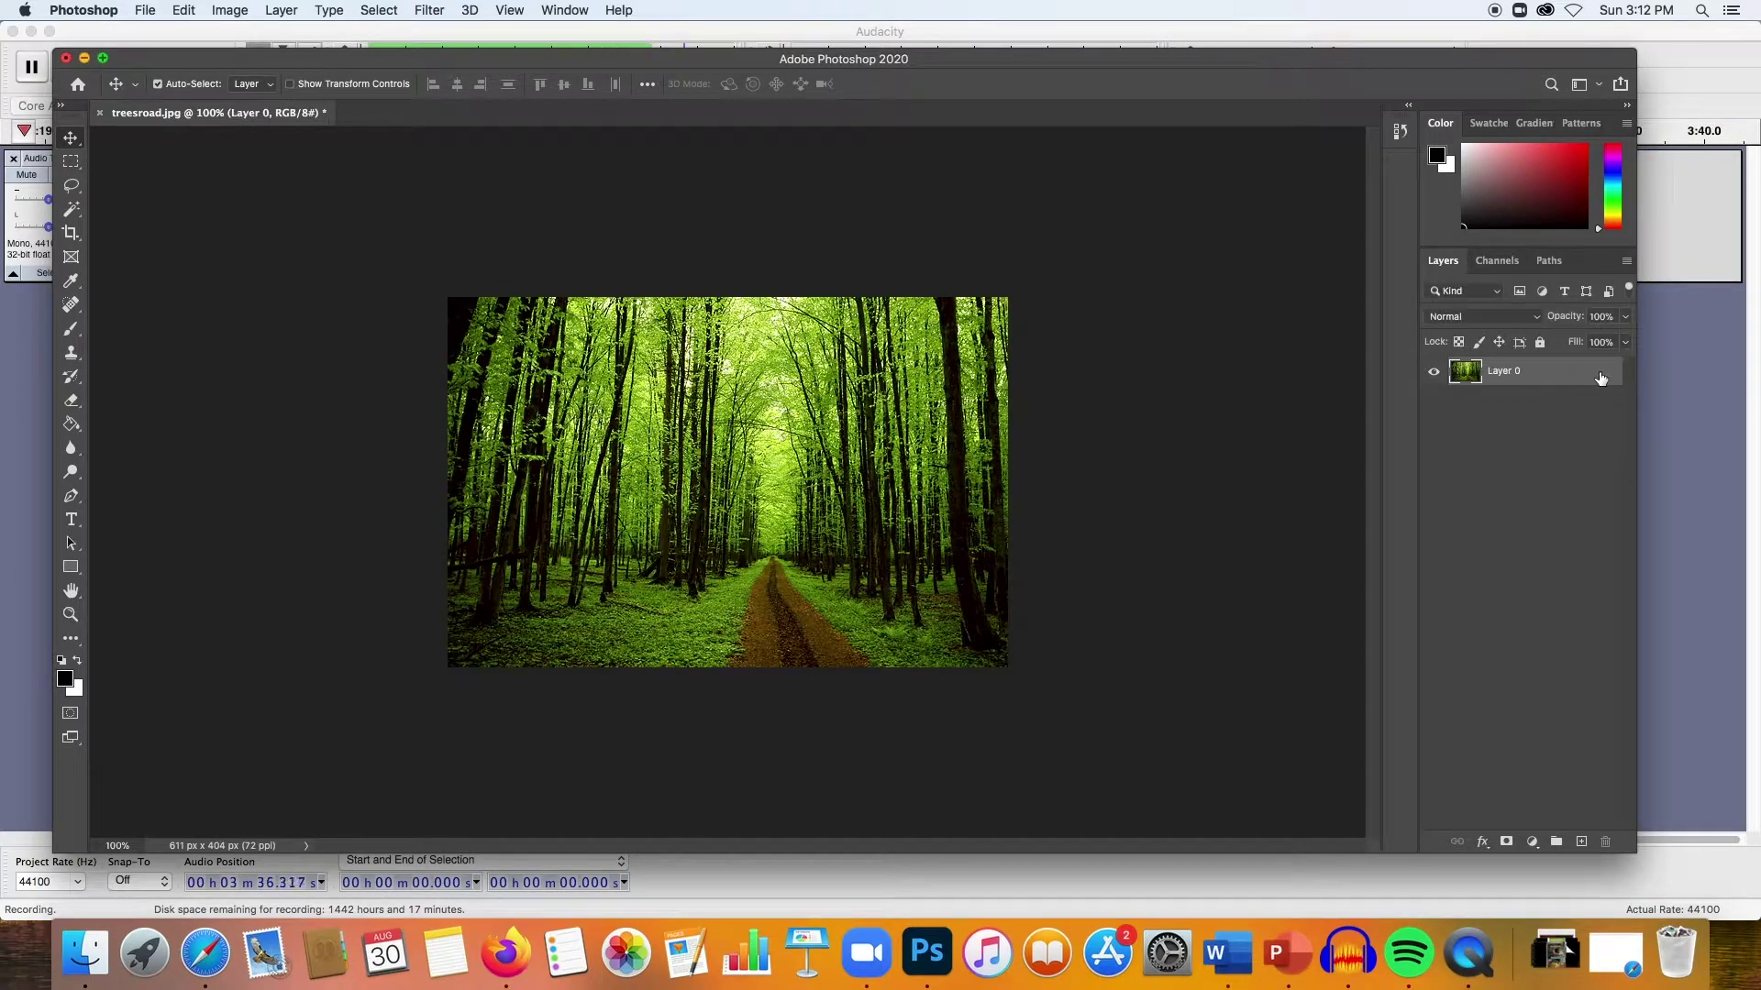
pyautogui.doubleClick(1600, 376)
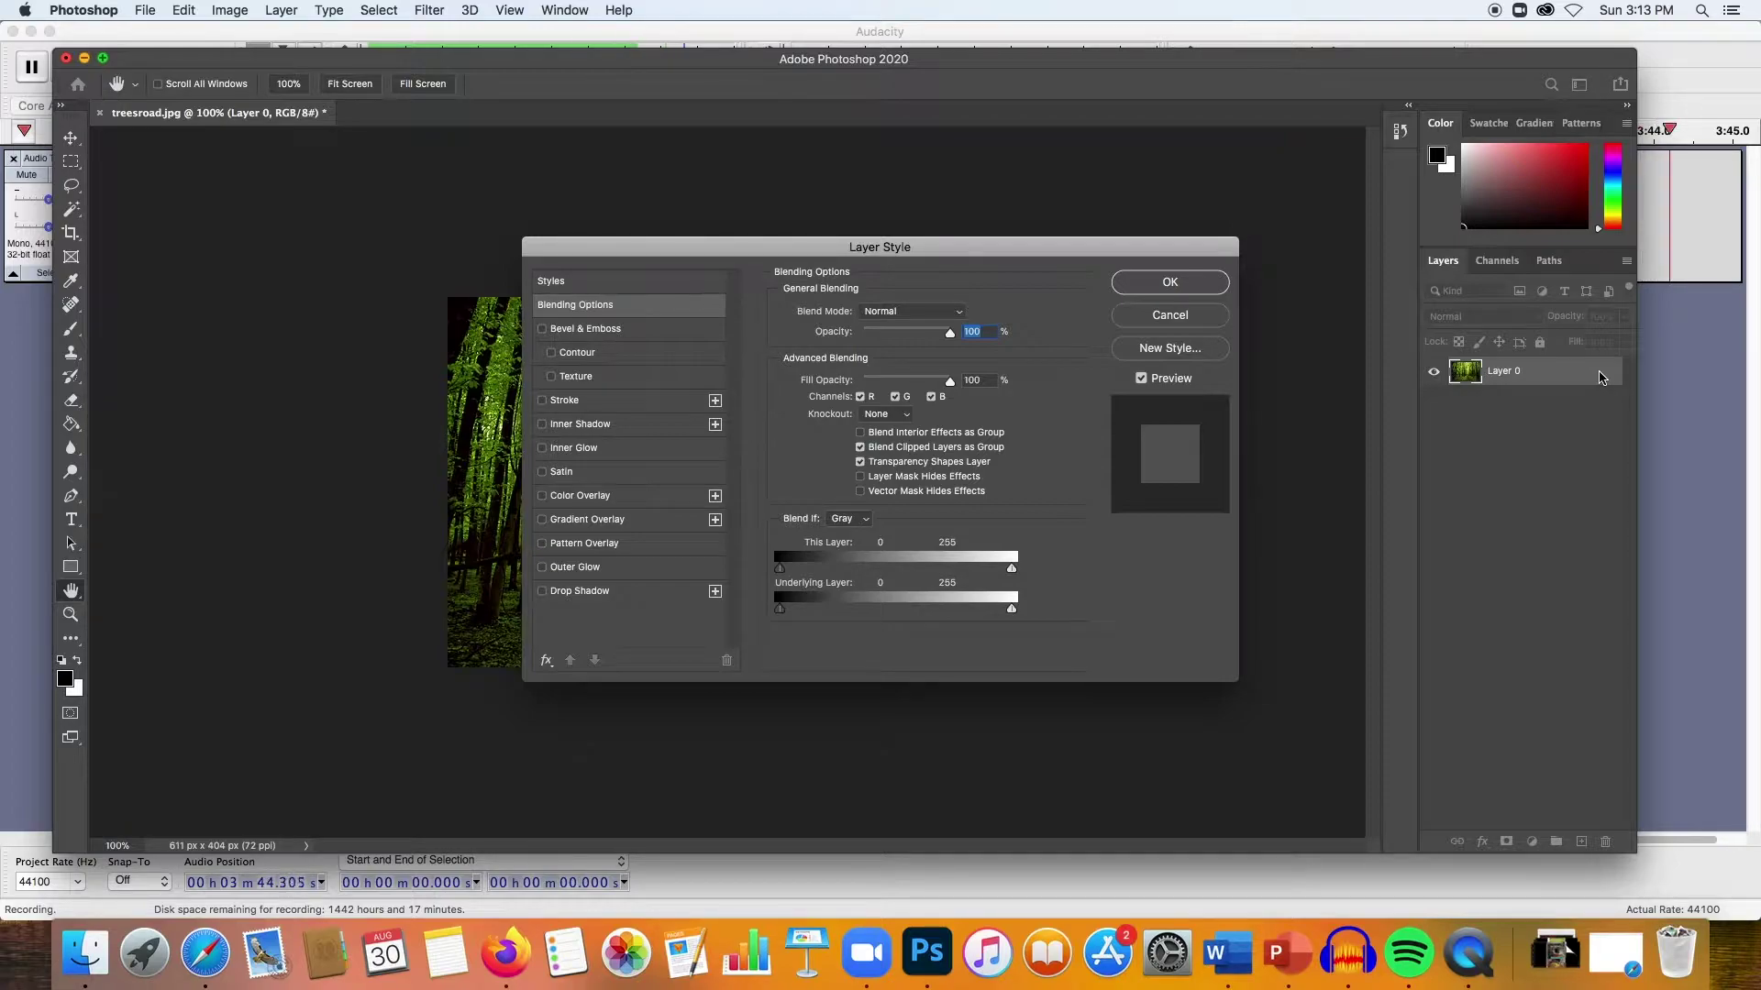
pyautogui.click(1187, 289)
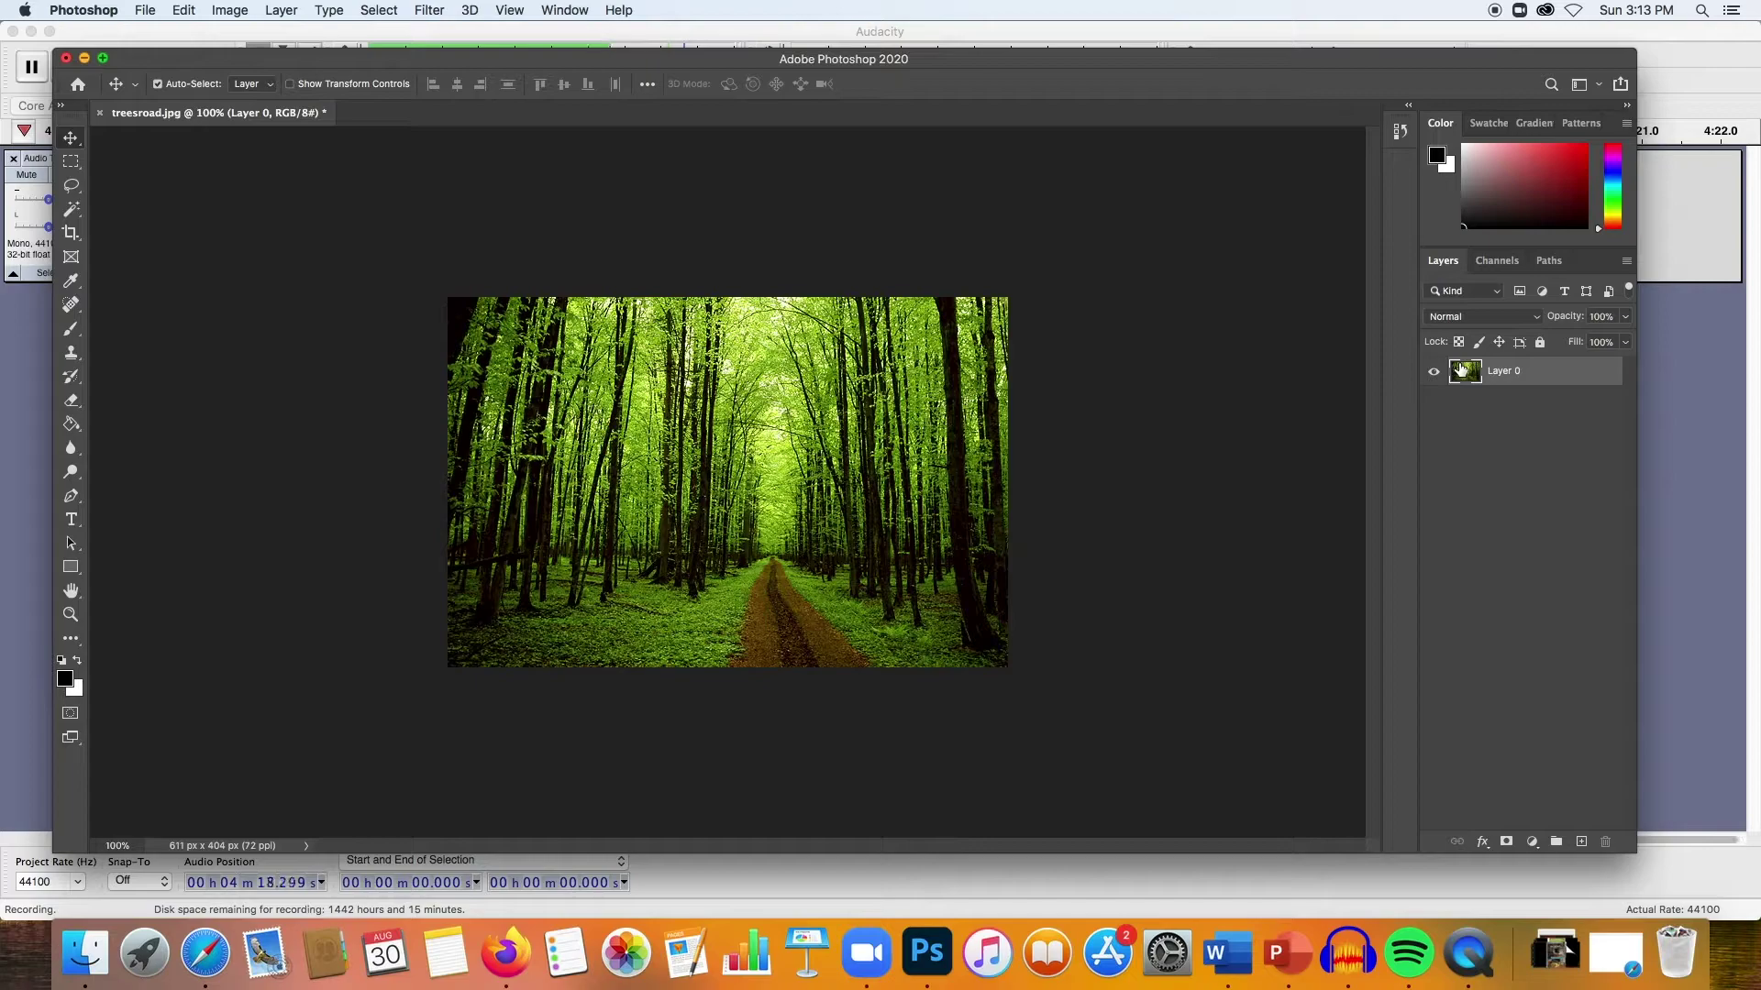
pyautogui.doubleClick(1504, 371)
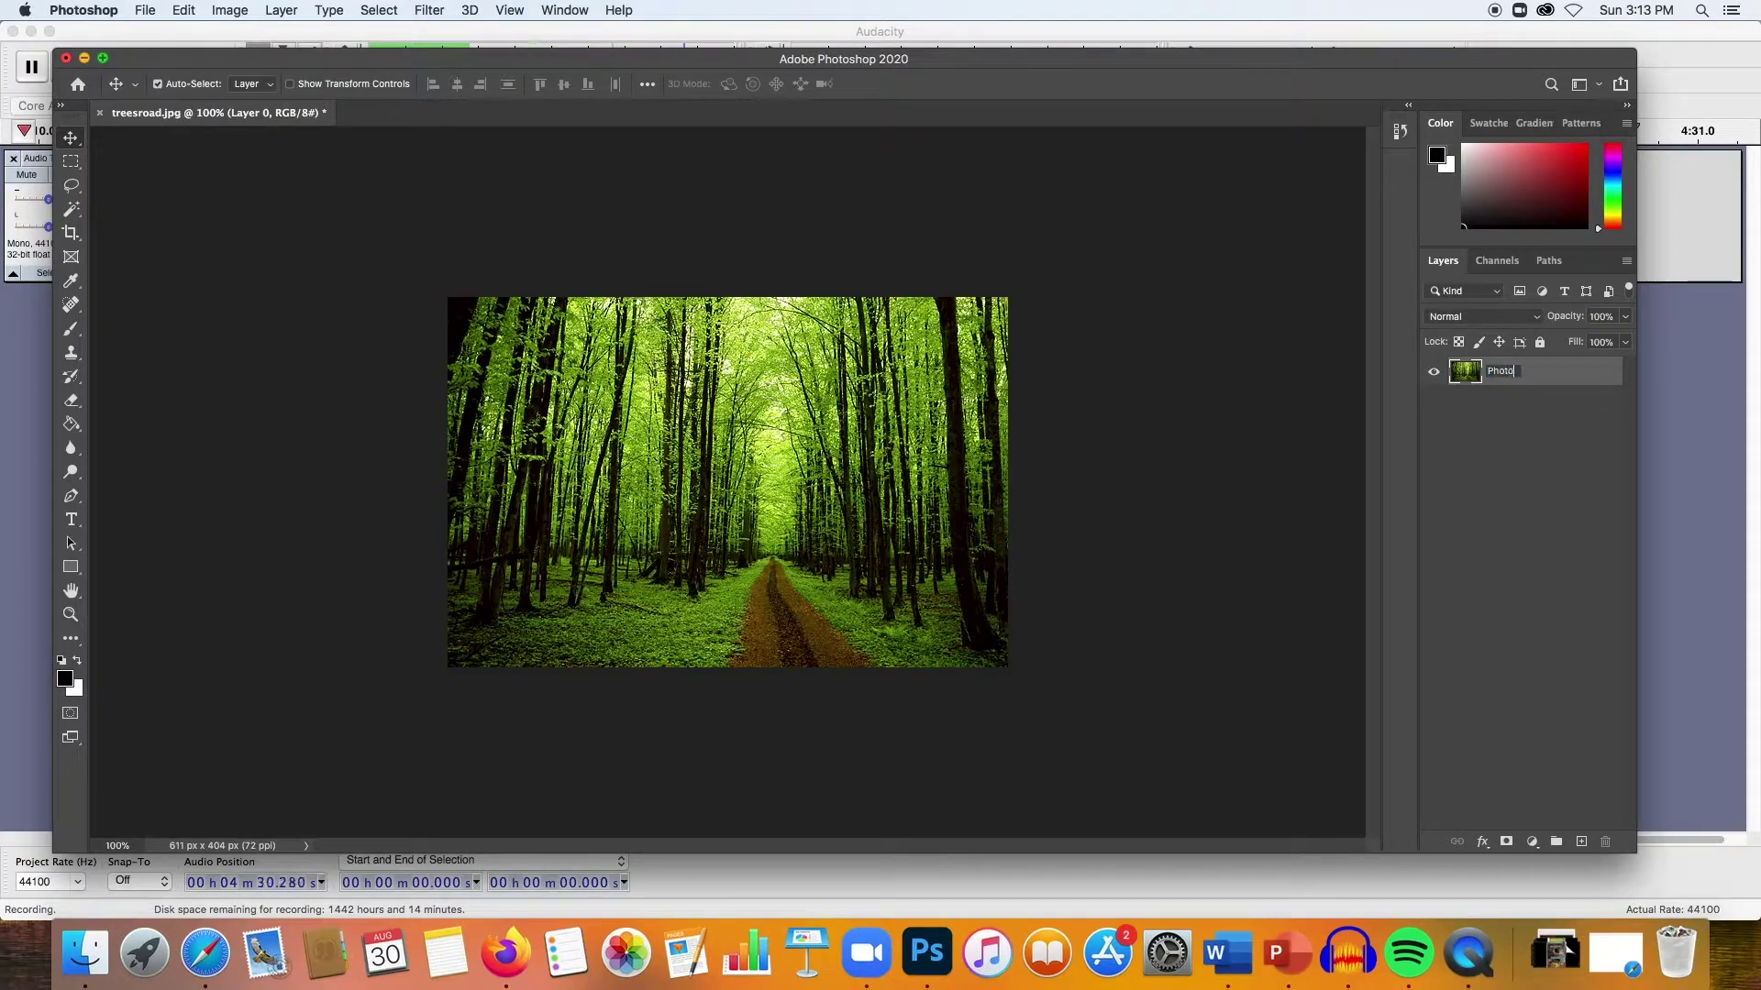
pyautogui.press('Return')
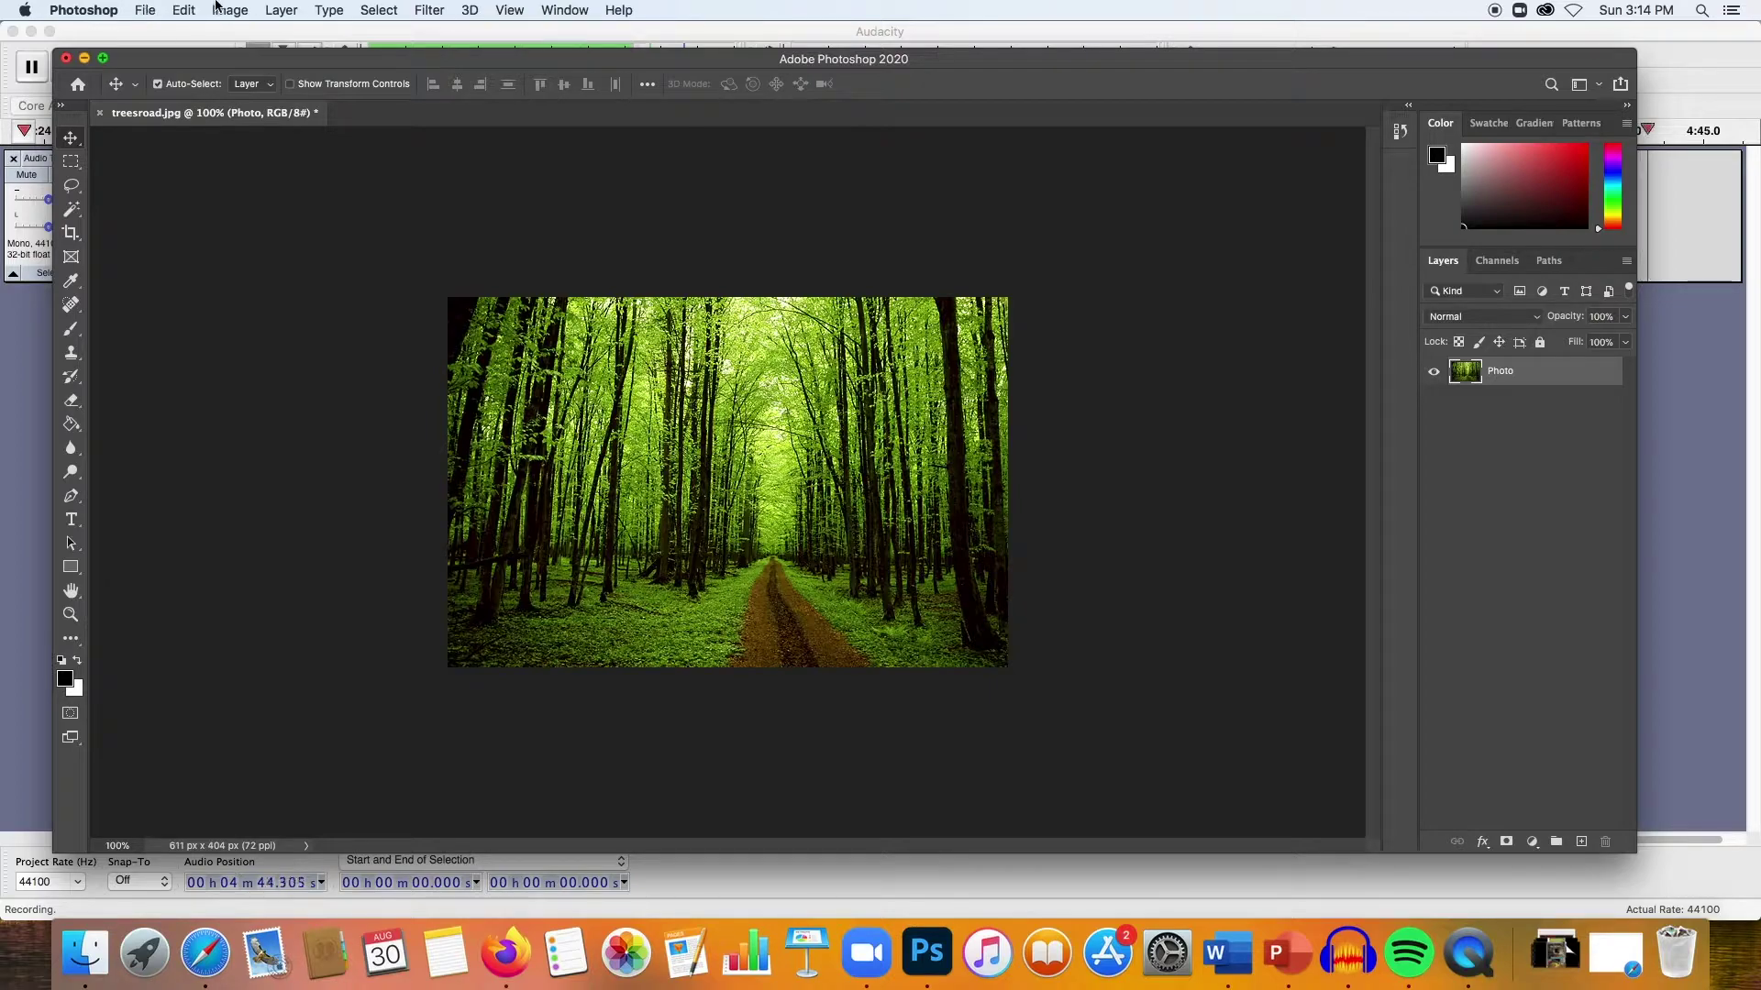
# Step: Start a Brightness/Contrast adjustment on the Photo layer and try brightness -150 with contrast 100
pyautogui.click(260, 8)
pyautogui.moveTo(235, 7)
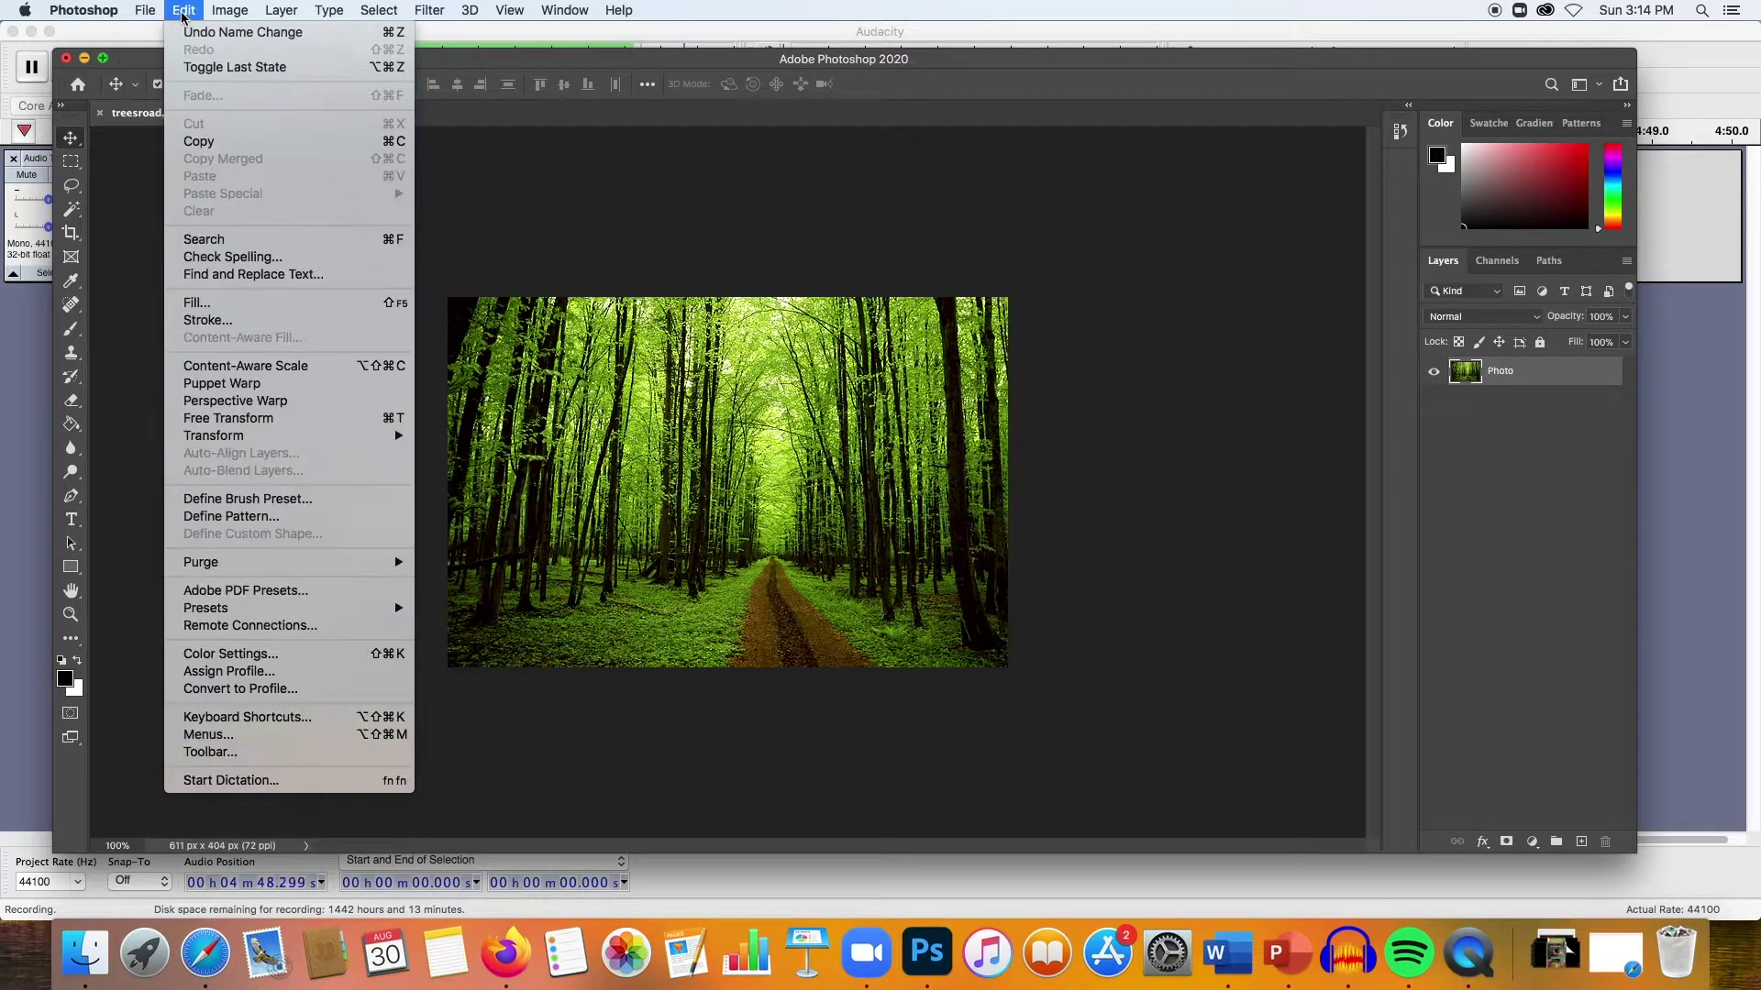
pyautogui.moveTo(268, 66)
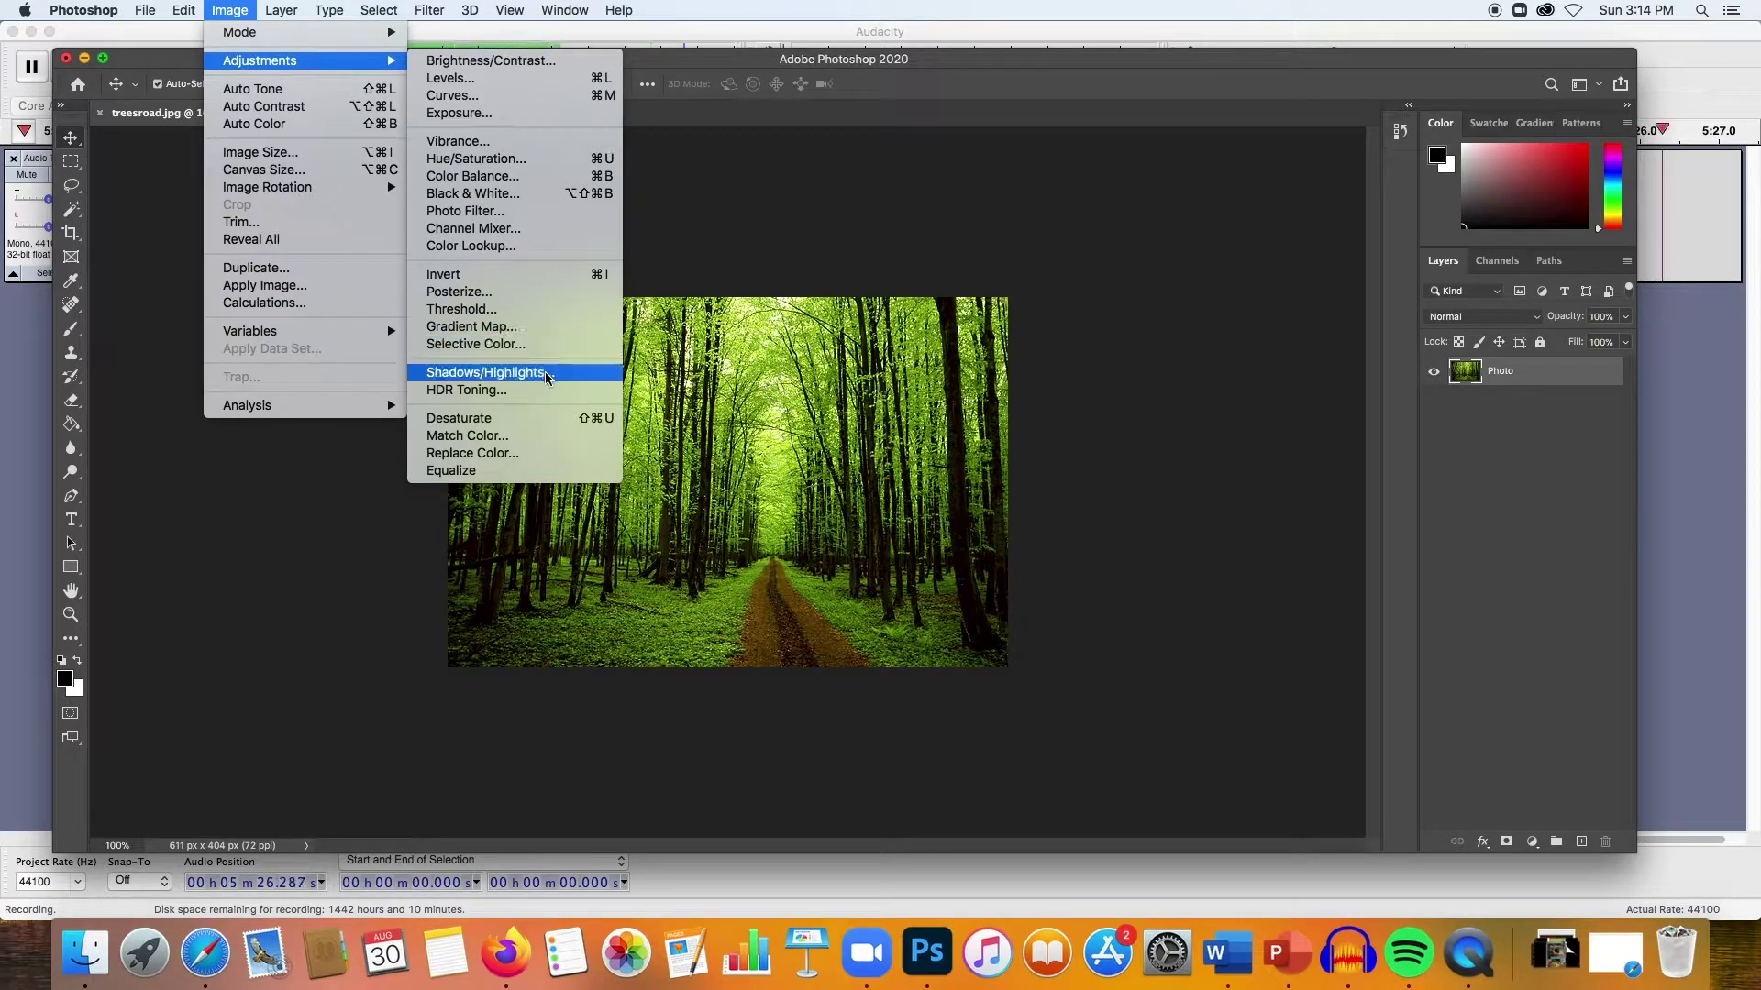
pyautogui.click(517, 66)
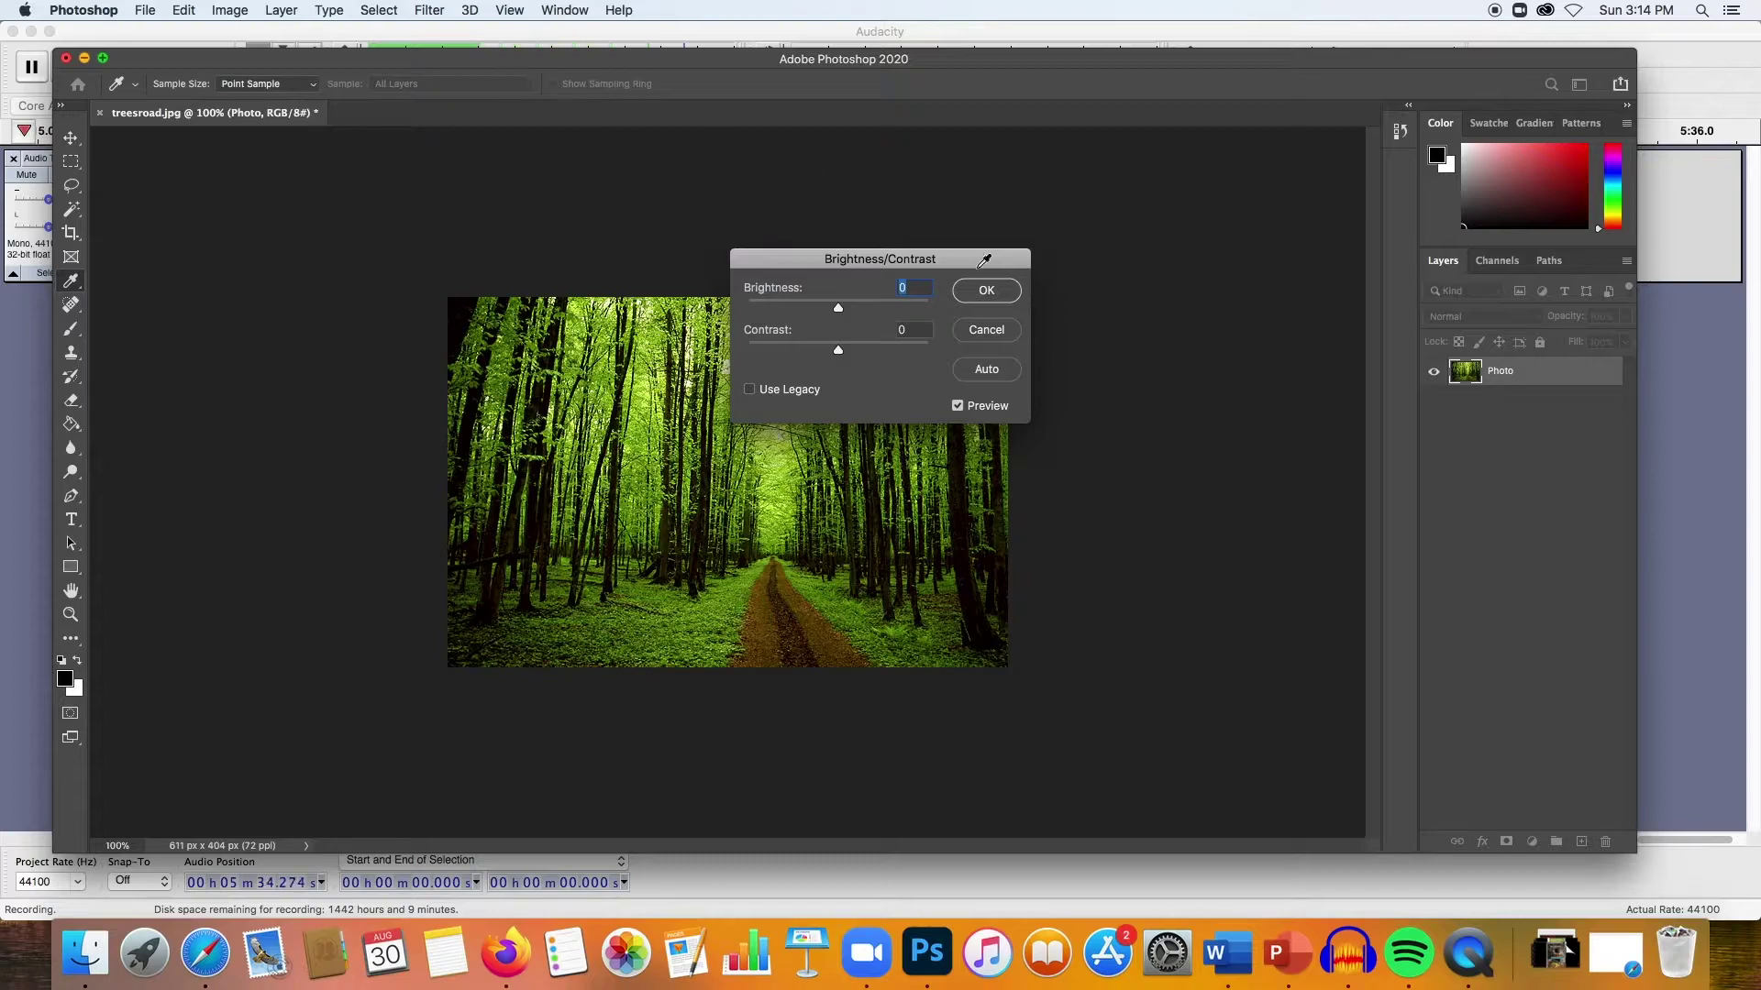
pyautogui.moveTo(909, 259); pyautogui.dragTo(1051, 109)
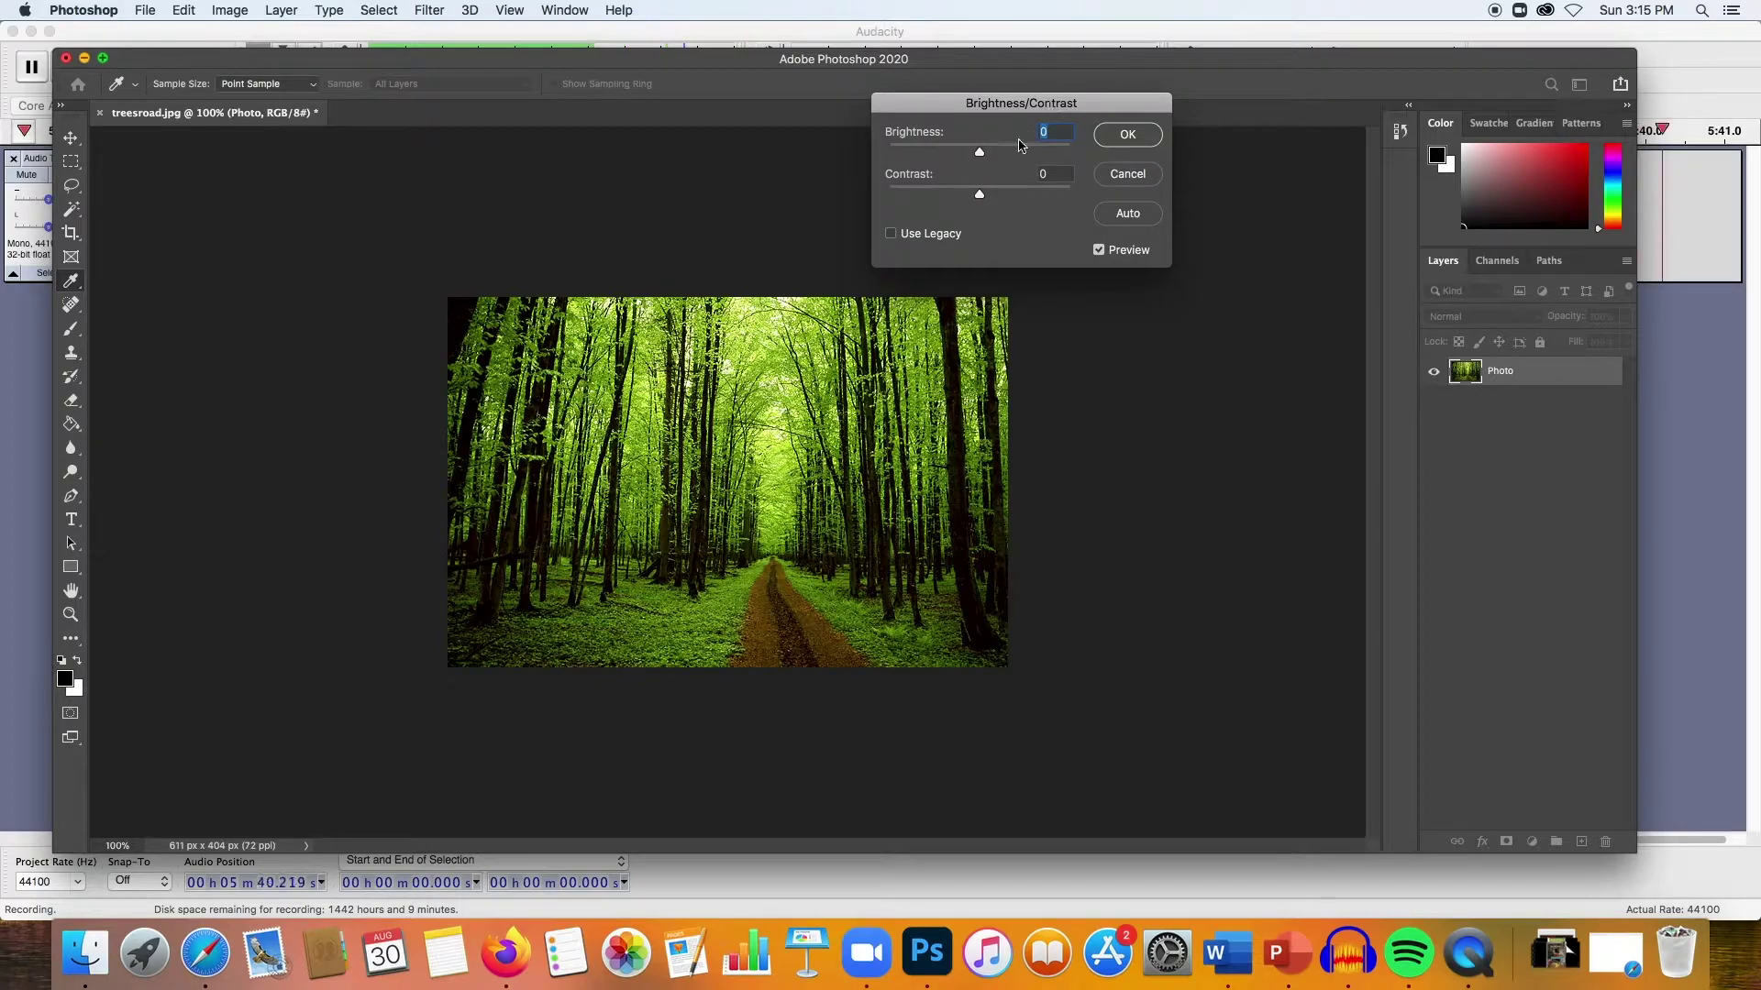
pyautogui.moveTo(979, 151); pyautogui.dragTo(920, 154)
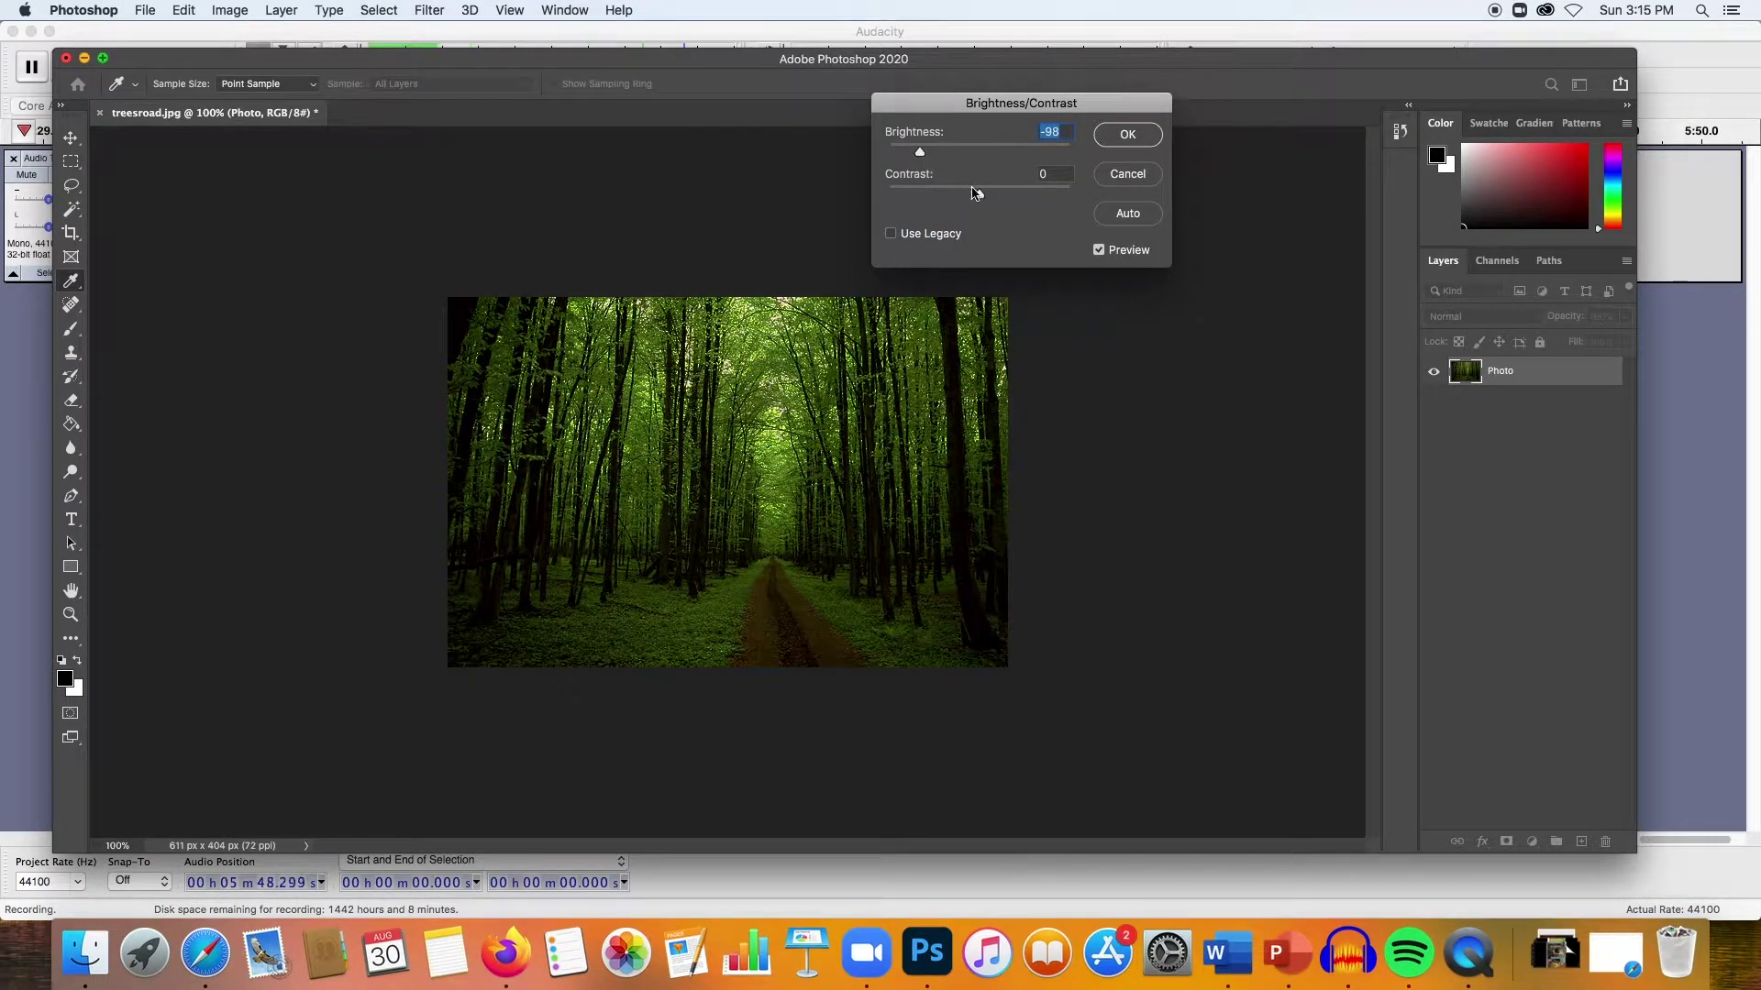
pyautogui.moveTo(982, 203); pyautogui.dragTo(1043, 198)
pyautogui.moveTo(920, 156)
pyautogui.mouseDown()
pyautogui.moveTo(1074, 161)
pyautogui.moveTo(894, 191)
pyautogui.moveTo(1073, 190)
pyautogui.moveTo(886, 159)
pyautogui.mouseUp()
pyautogui.click(1042, 196)
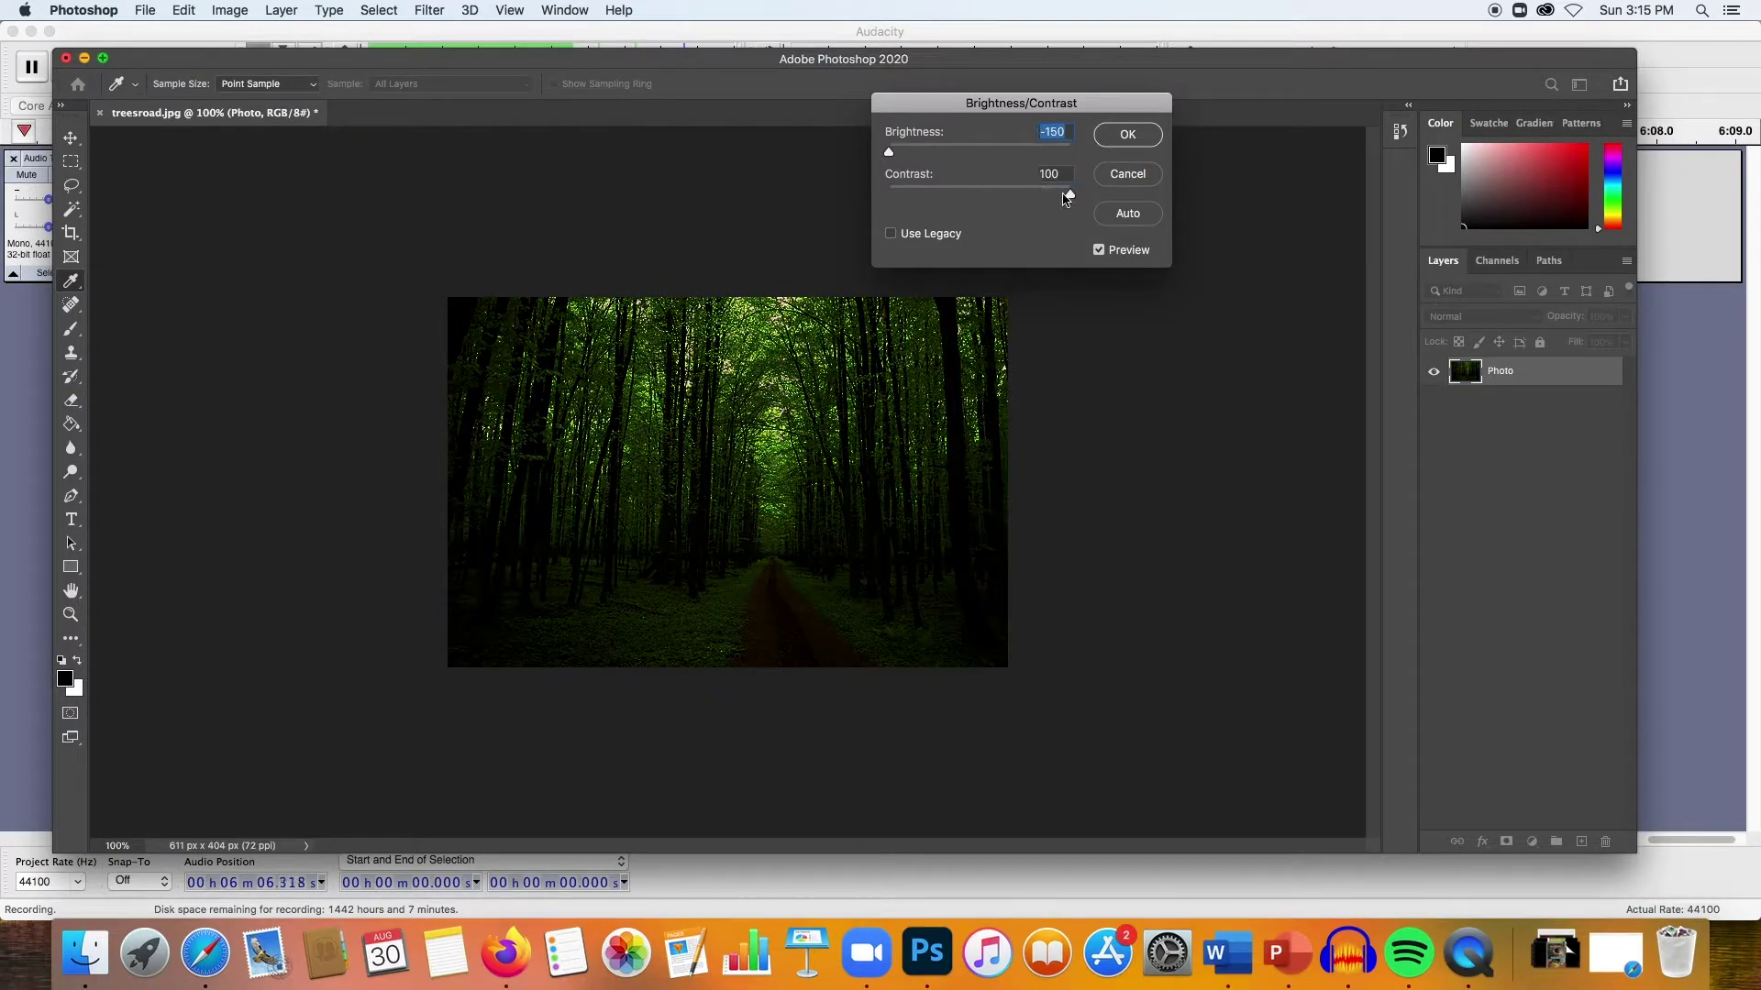
pyautogui.moveTo(1063, 196)
pyautogui.mouseDown()
pyautogui.moveTo(940, 190)
pyautogui.moveTo(1087, 198)
pyautogui.mouseUp()
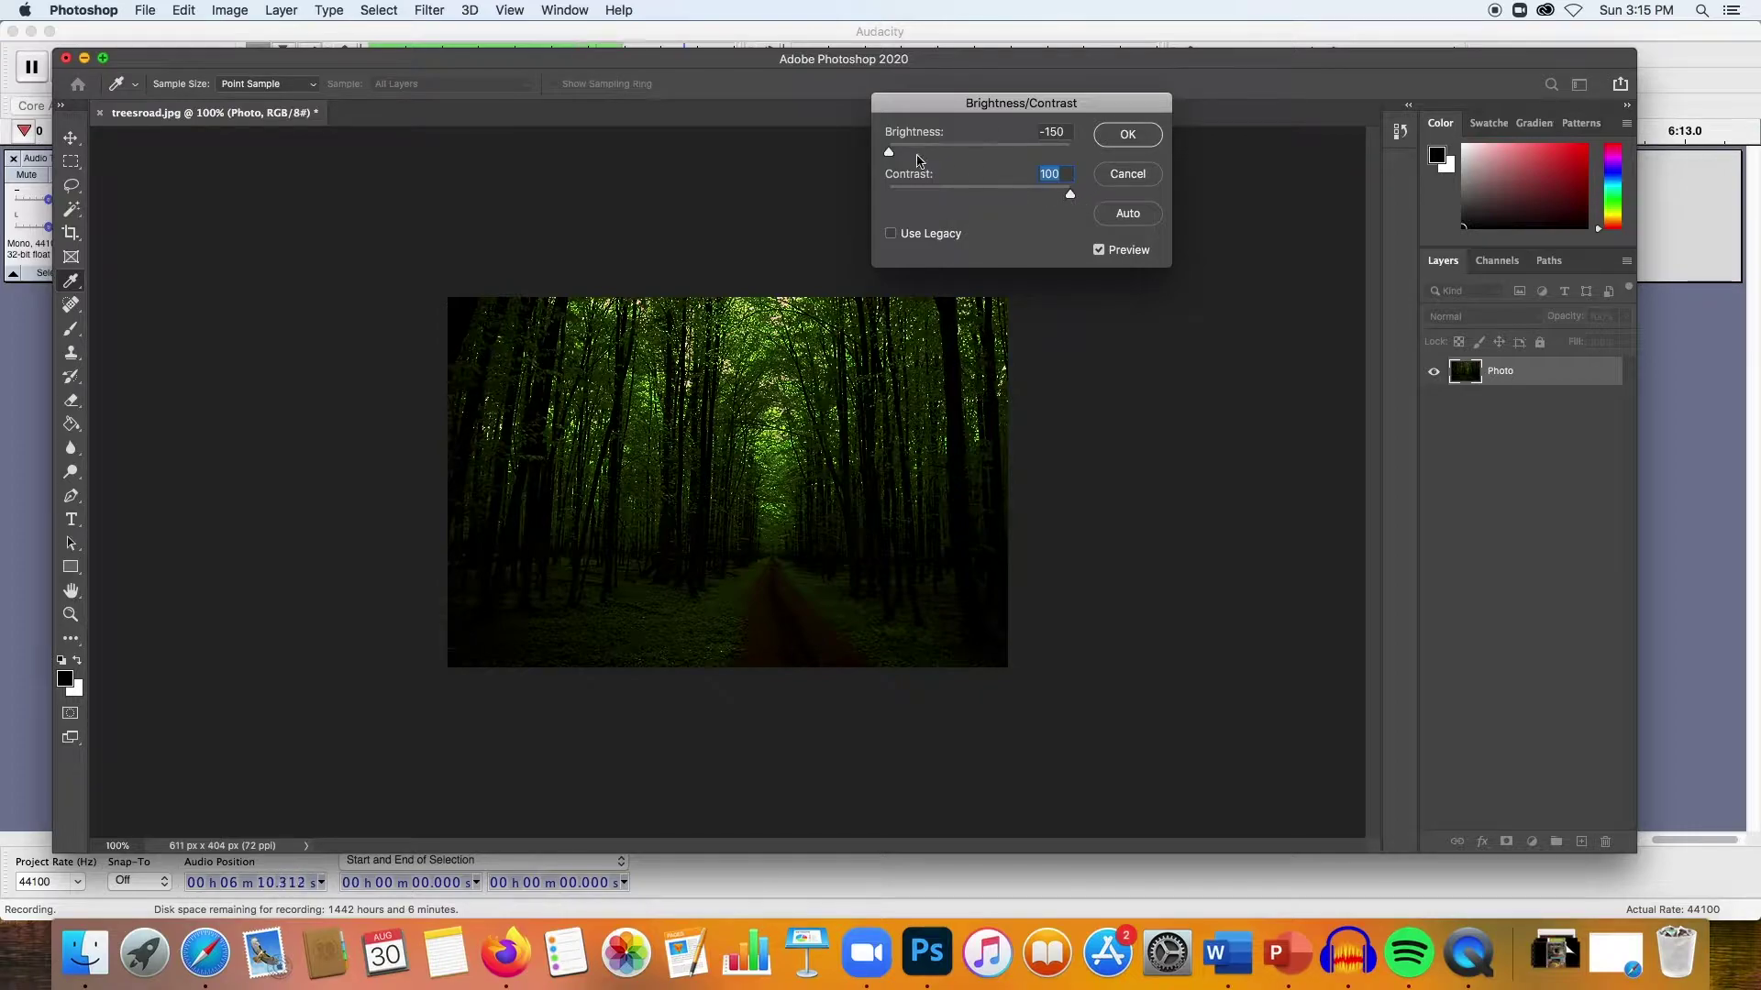
# Step: Set the brightness to 33 and the contrast to 35, and compare the image with the preview off and on
pyautogui.moveTo(890, 154); pyautogui.dragTo(999, 152)
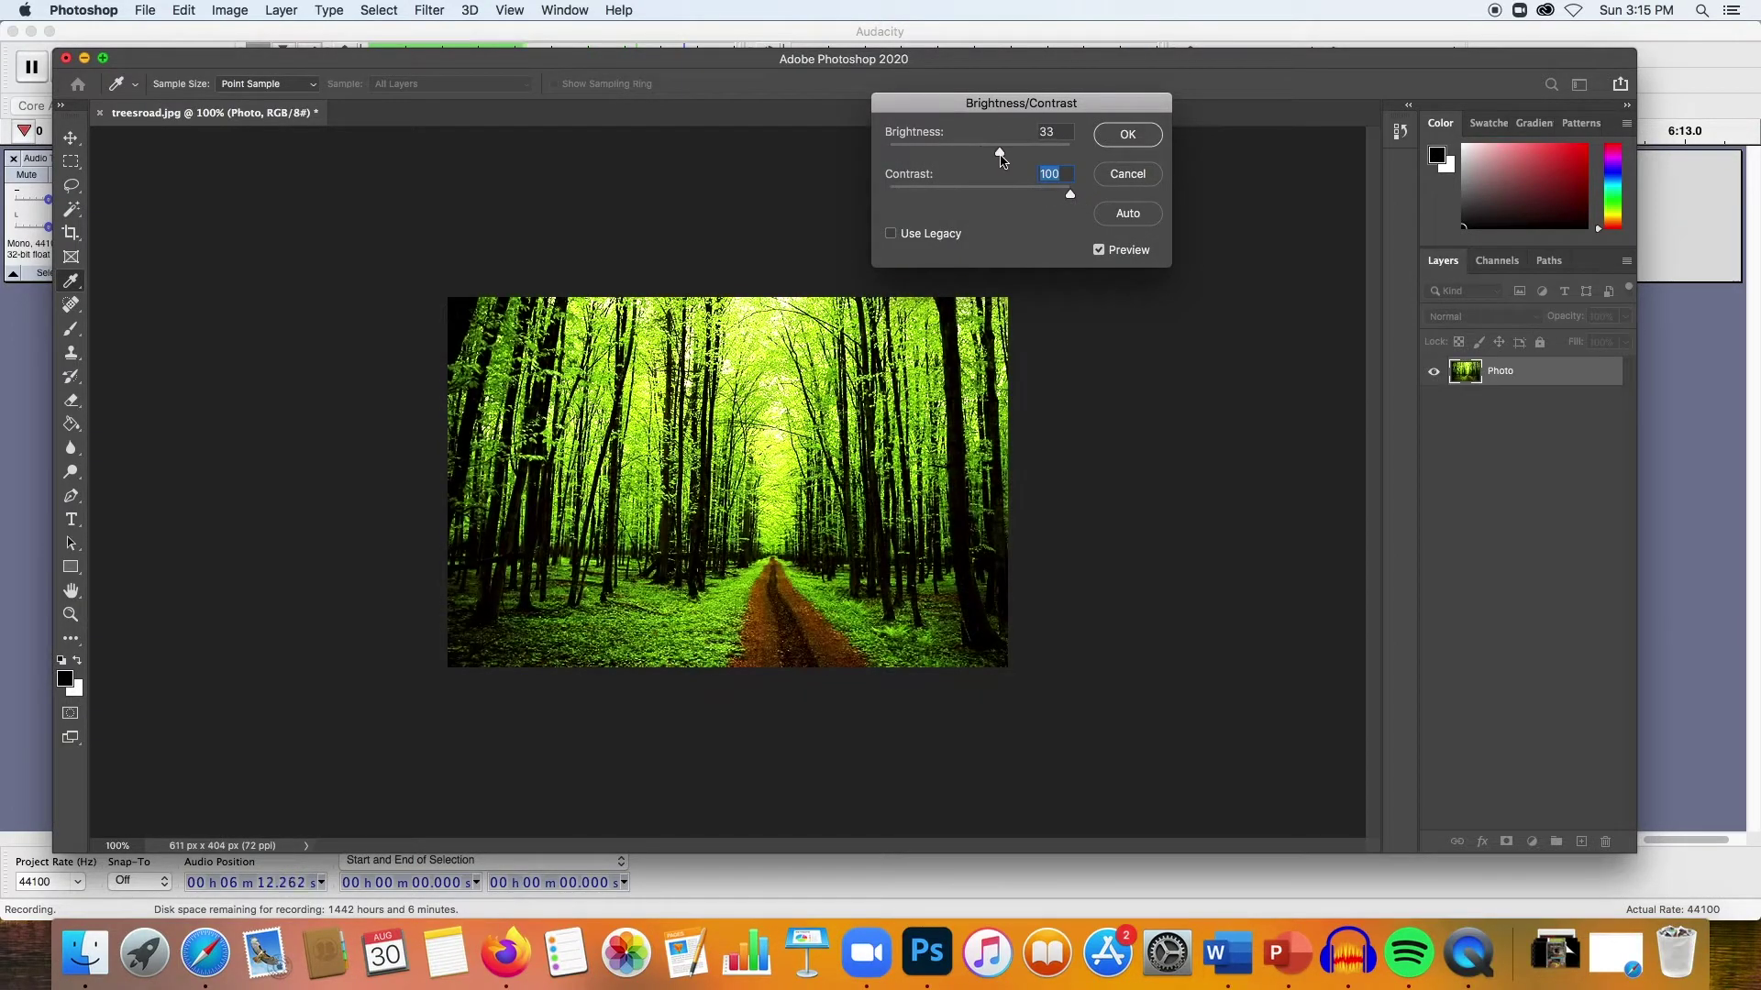
pyautogui.moveTo(1072, 199); pyautogui.dragTo(1013, 197)
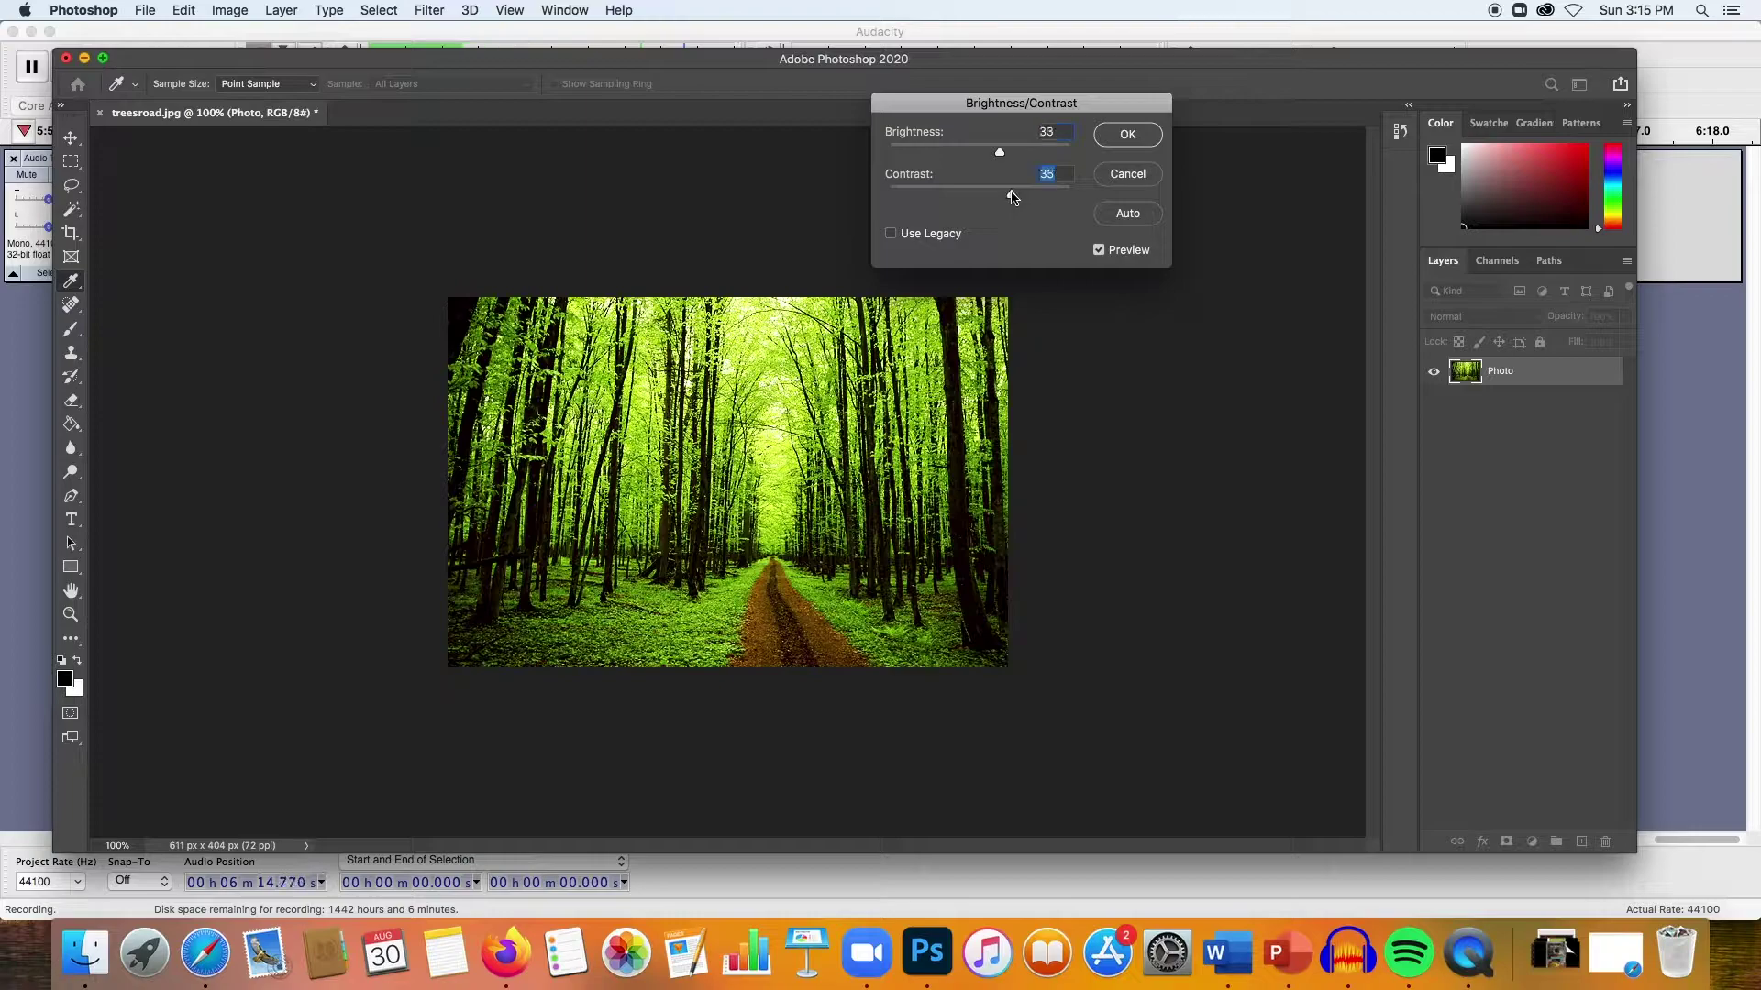
pyautogui.click(1100, 253)
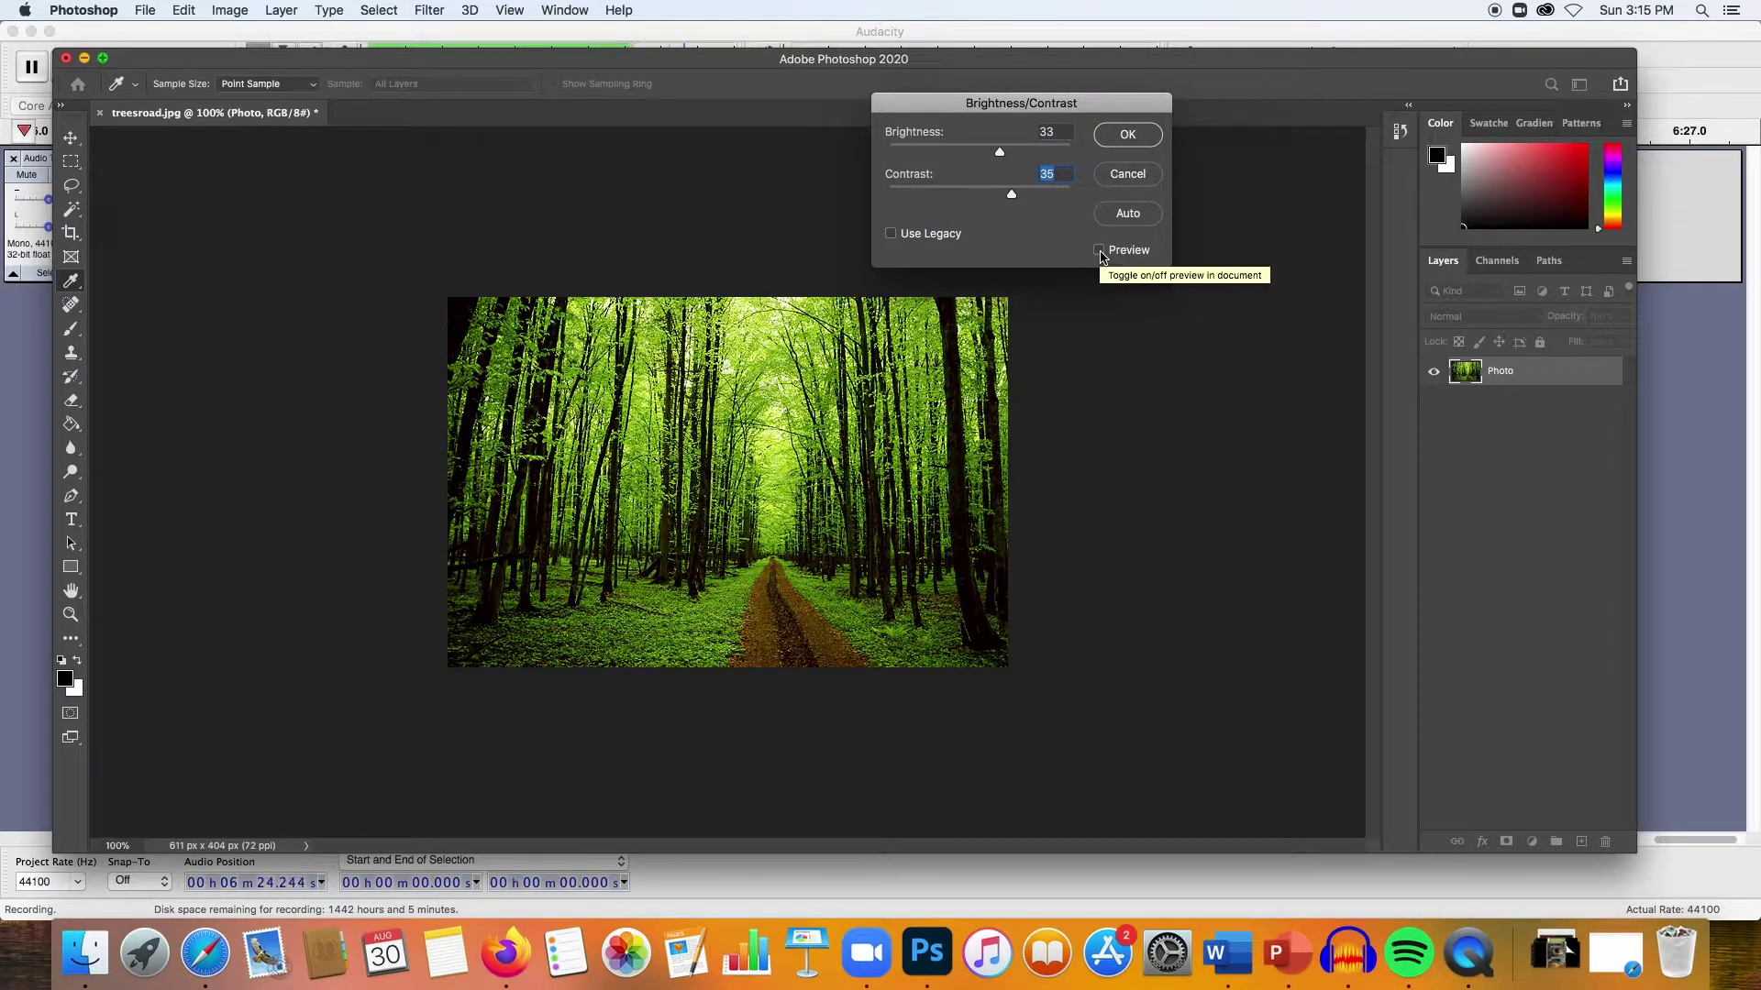
pyautogui.click(1100, 253)
pyautogui.click(1101, 254)
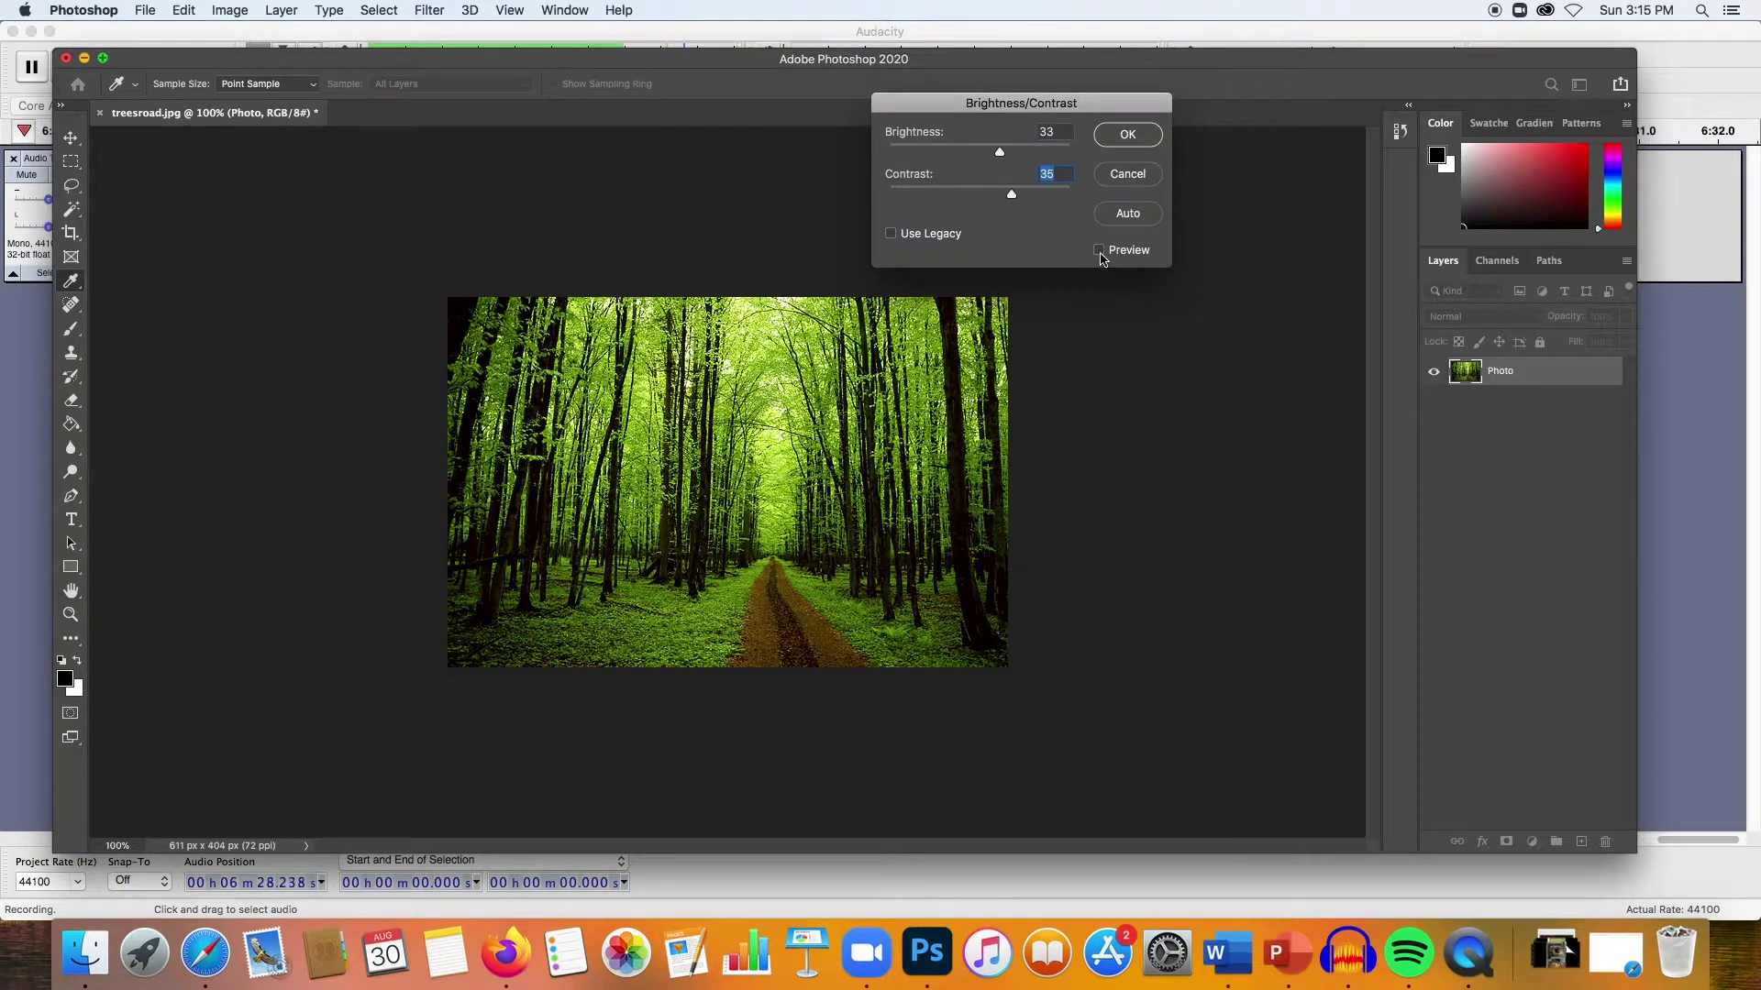
pyautogui.click(1100, 253)
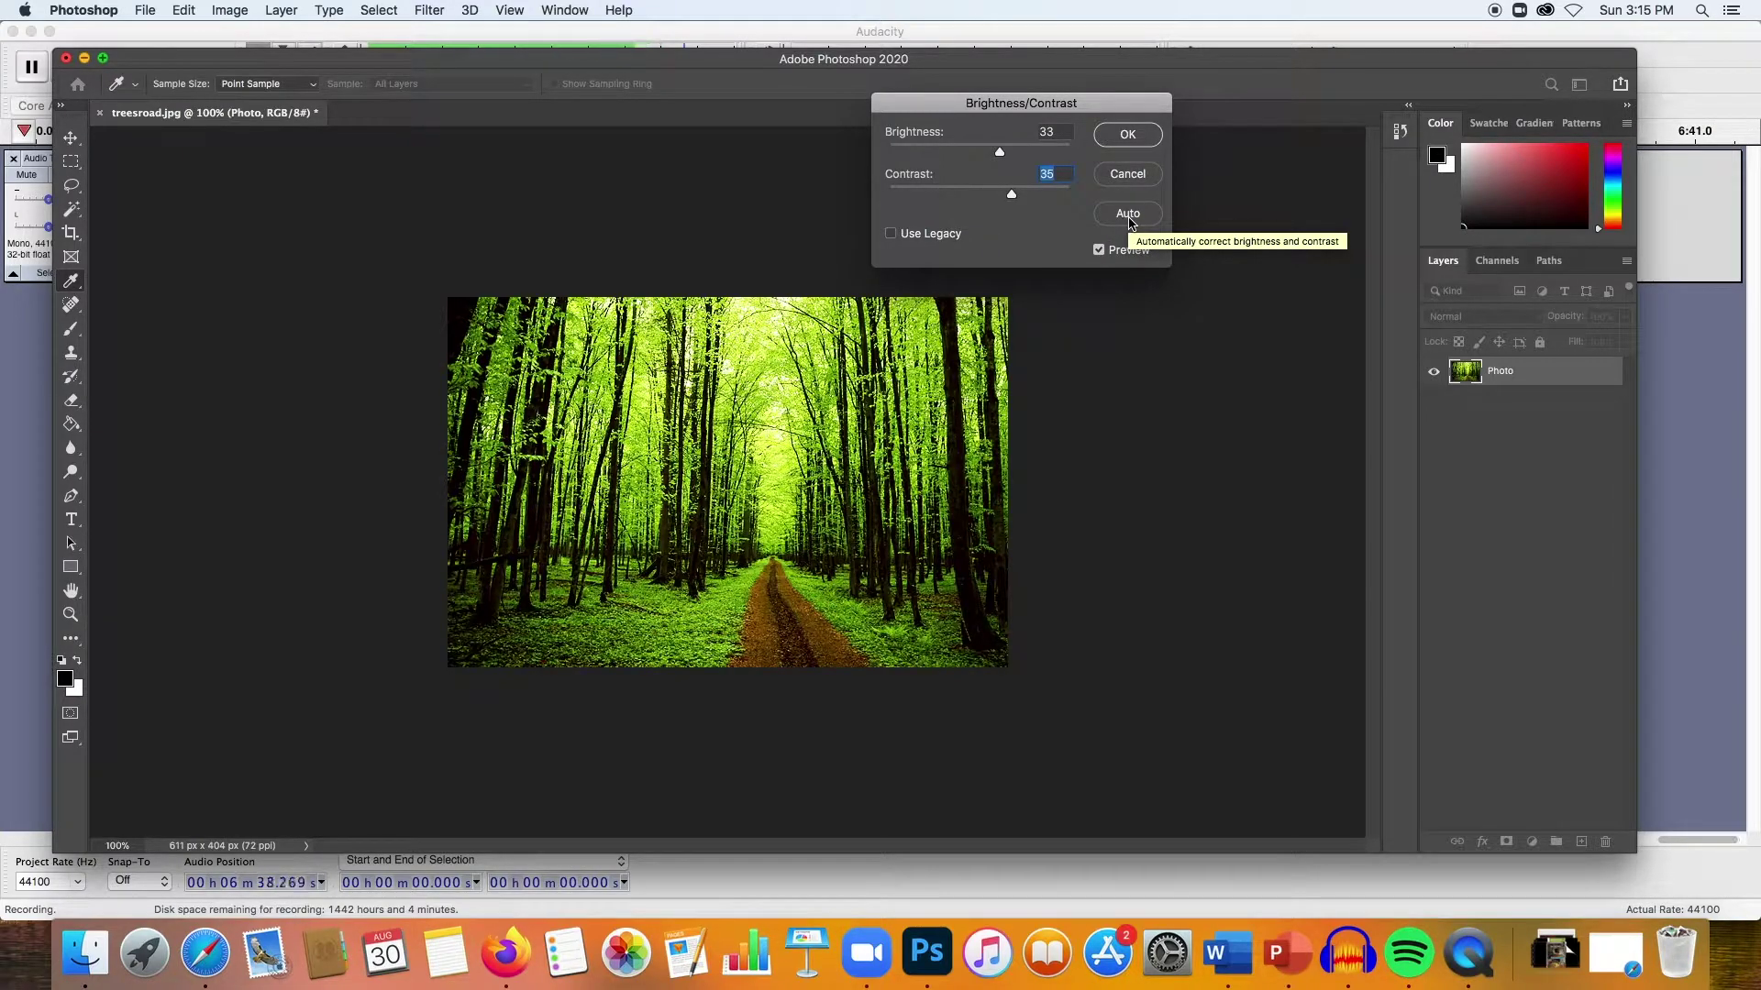
# Step: Try the automatic brightness and contrast correction, and apply the adjustment with brightness 5 and contrast 20
pyautogui.click(1130, 220)
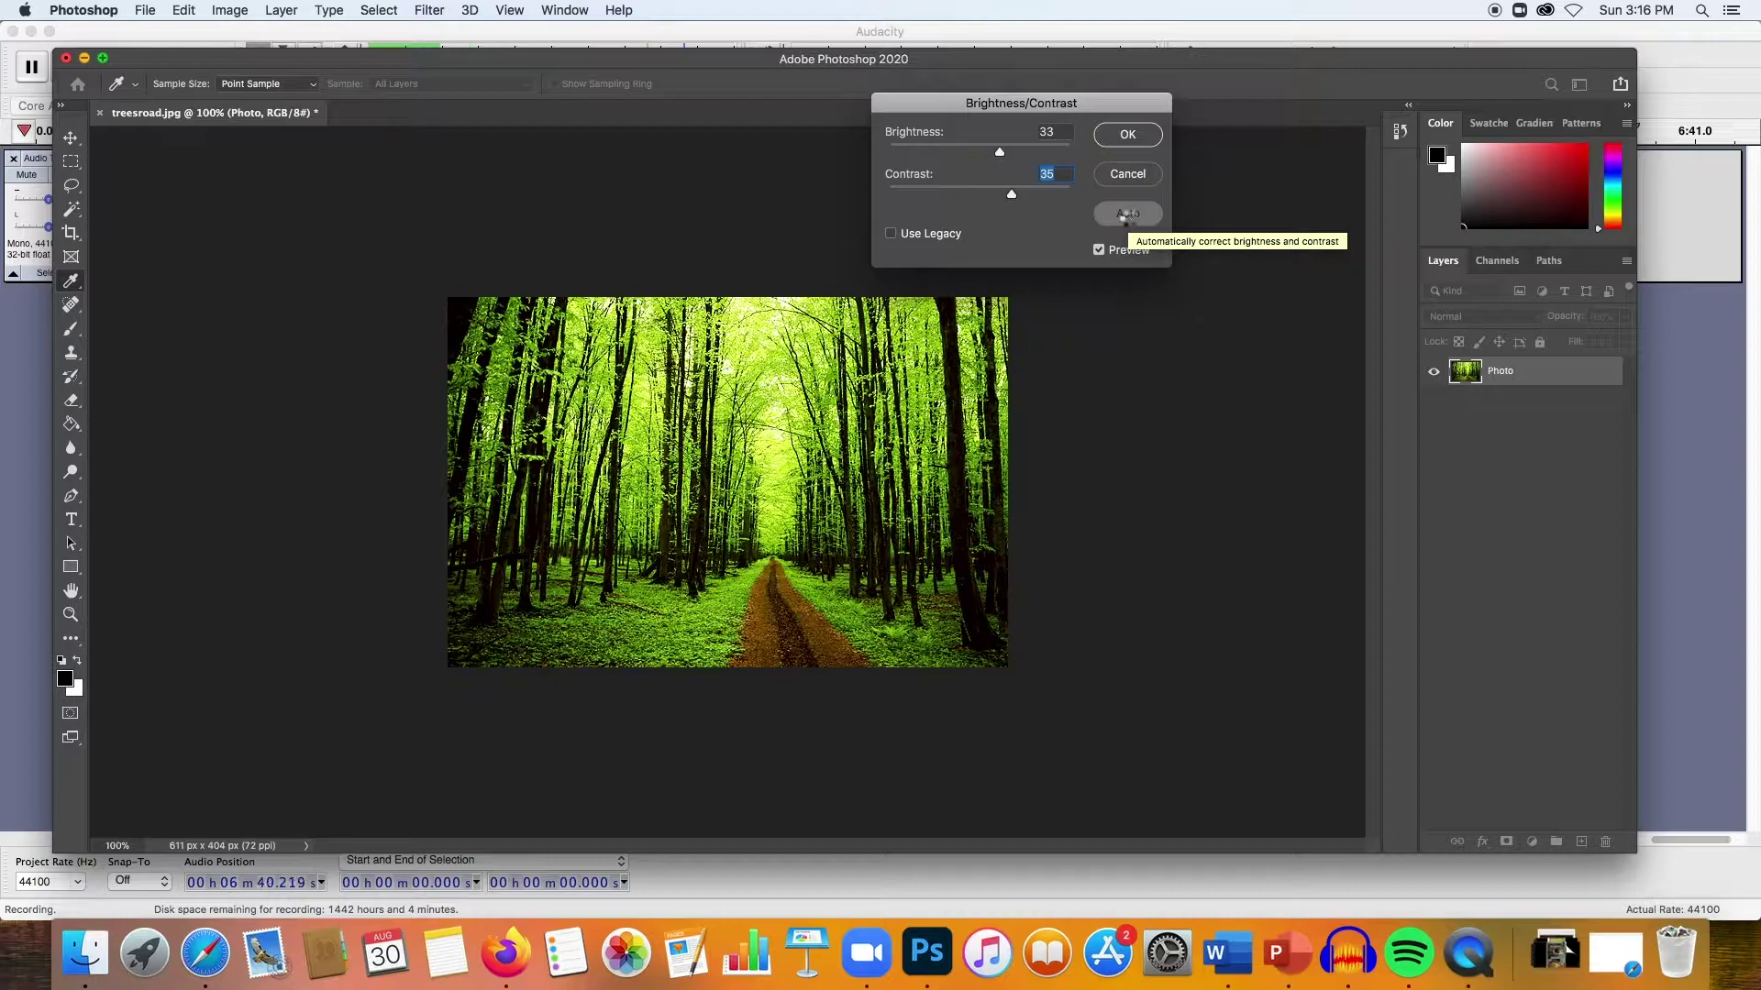
pyautogui.click(1118, 224)
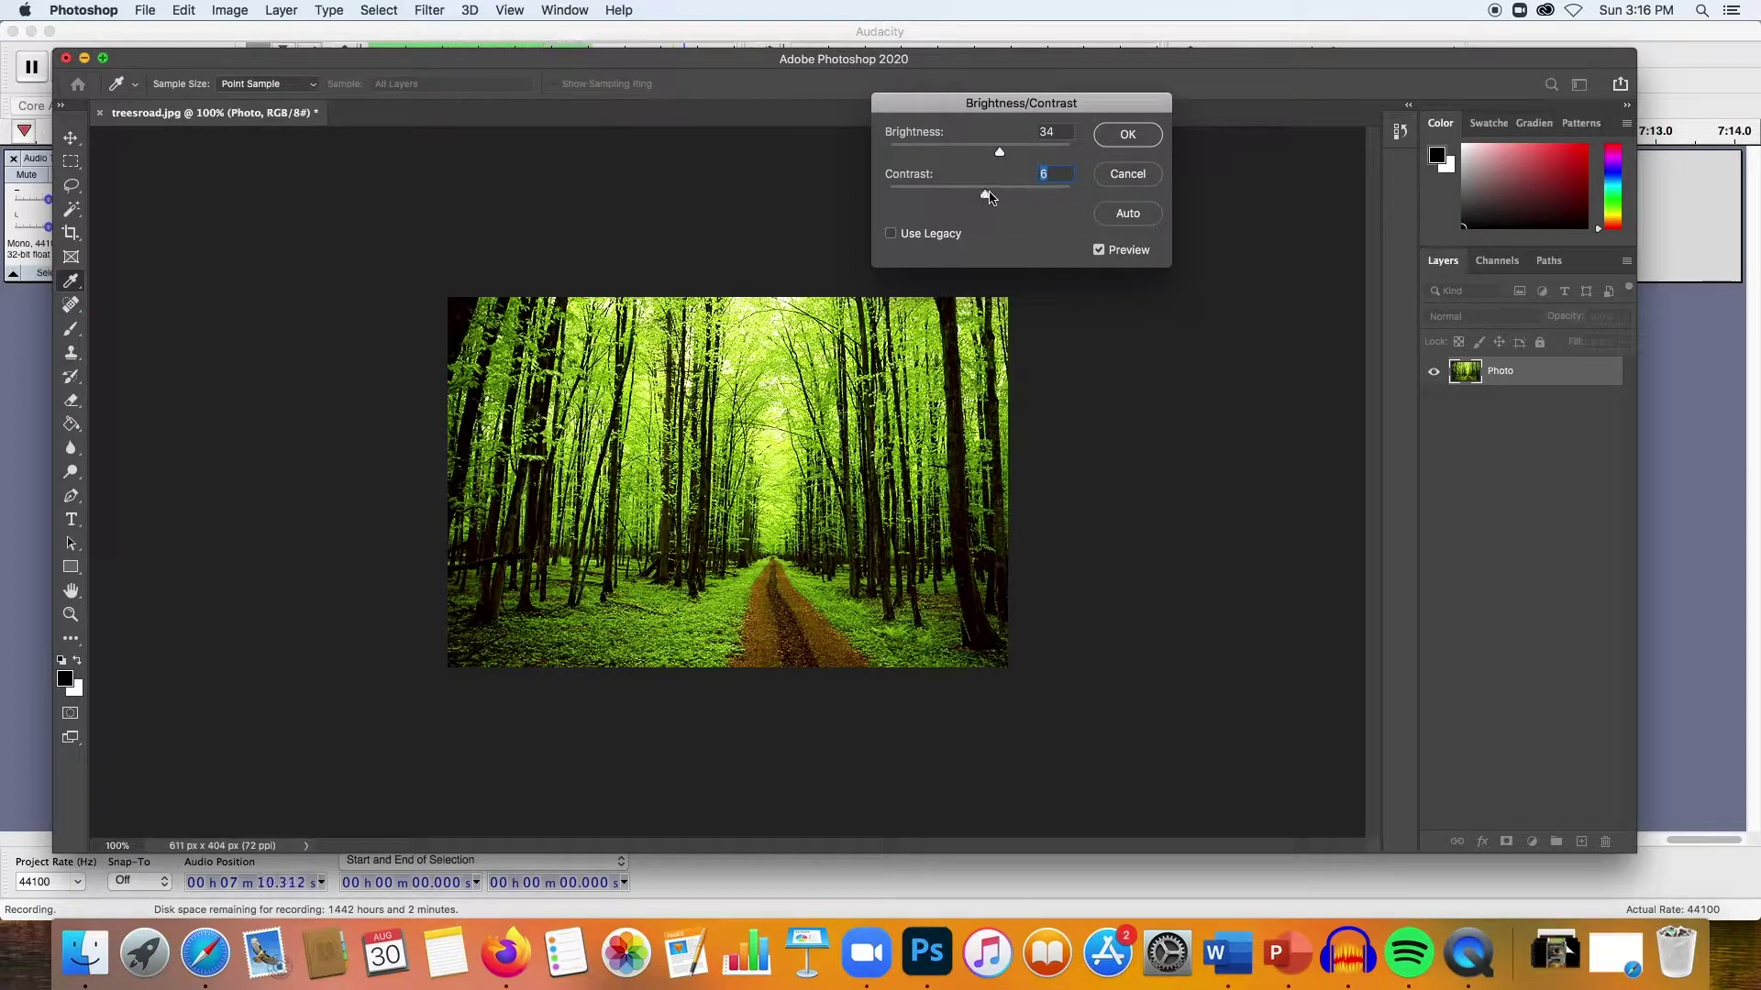
pyautogui.moveTo(988, 197); pyautogui.dragTo(982, 152)
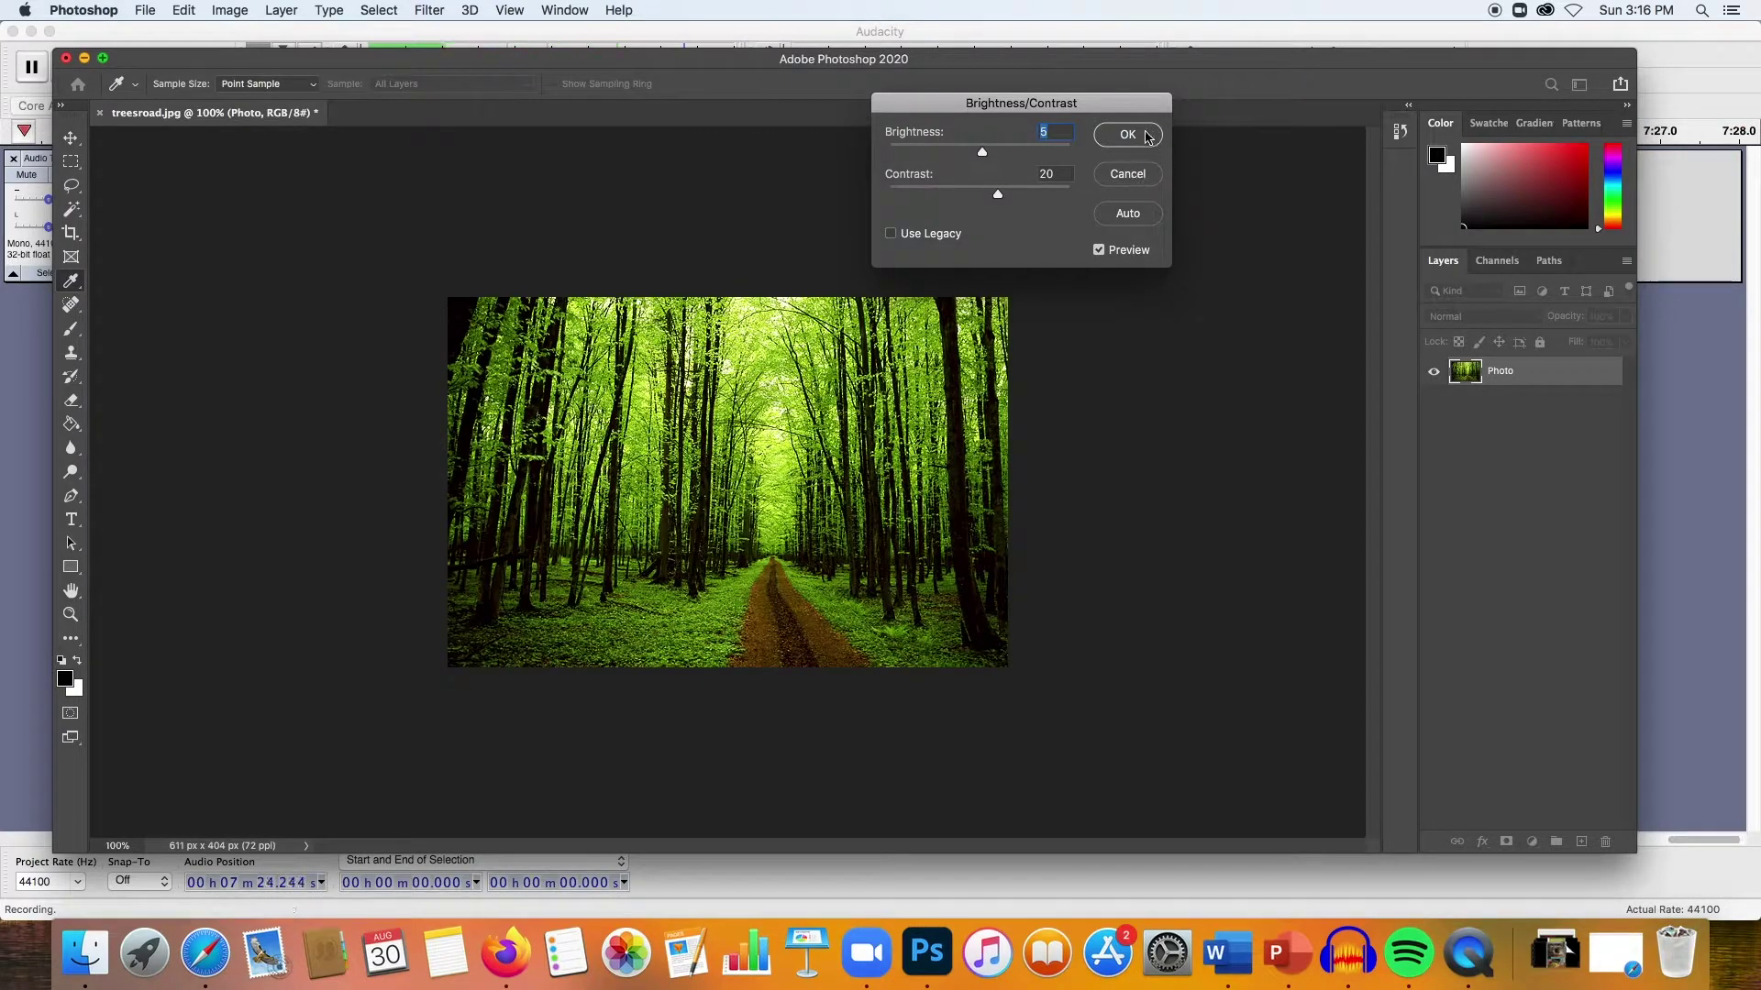
pyautogui.click(1147, 136)
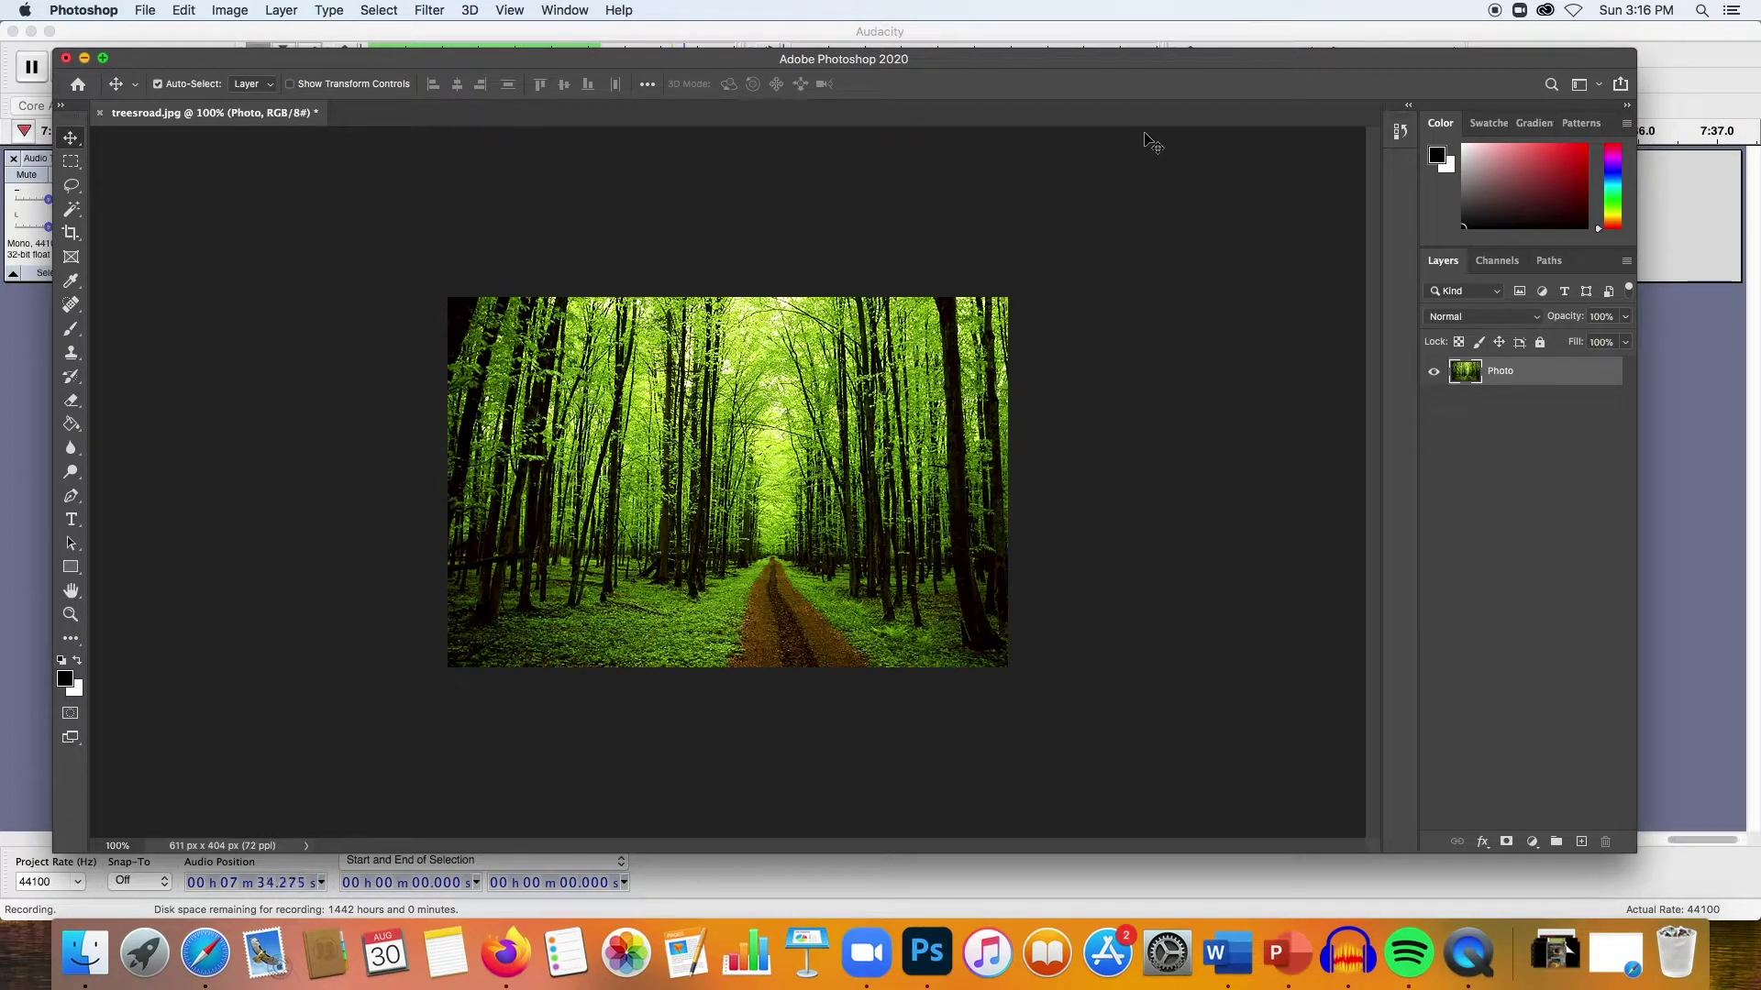
# Step: Undo the Brightness/Contrast adjustment on the Photo layer
pyautogui.click(189, 10)
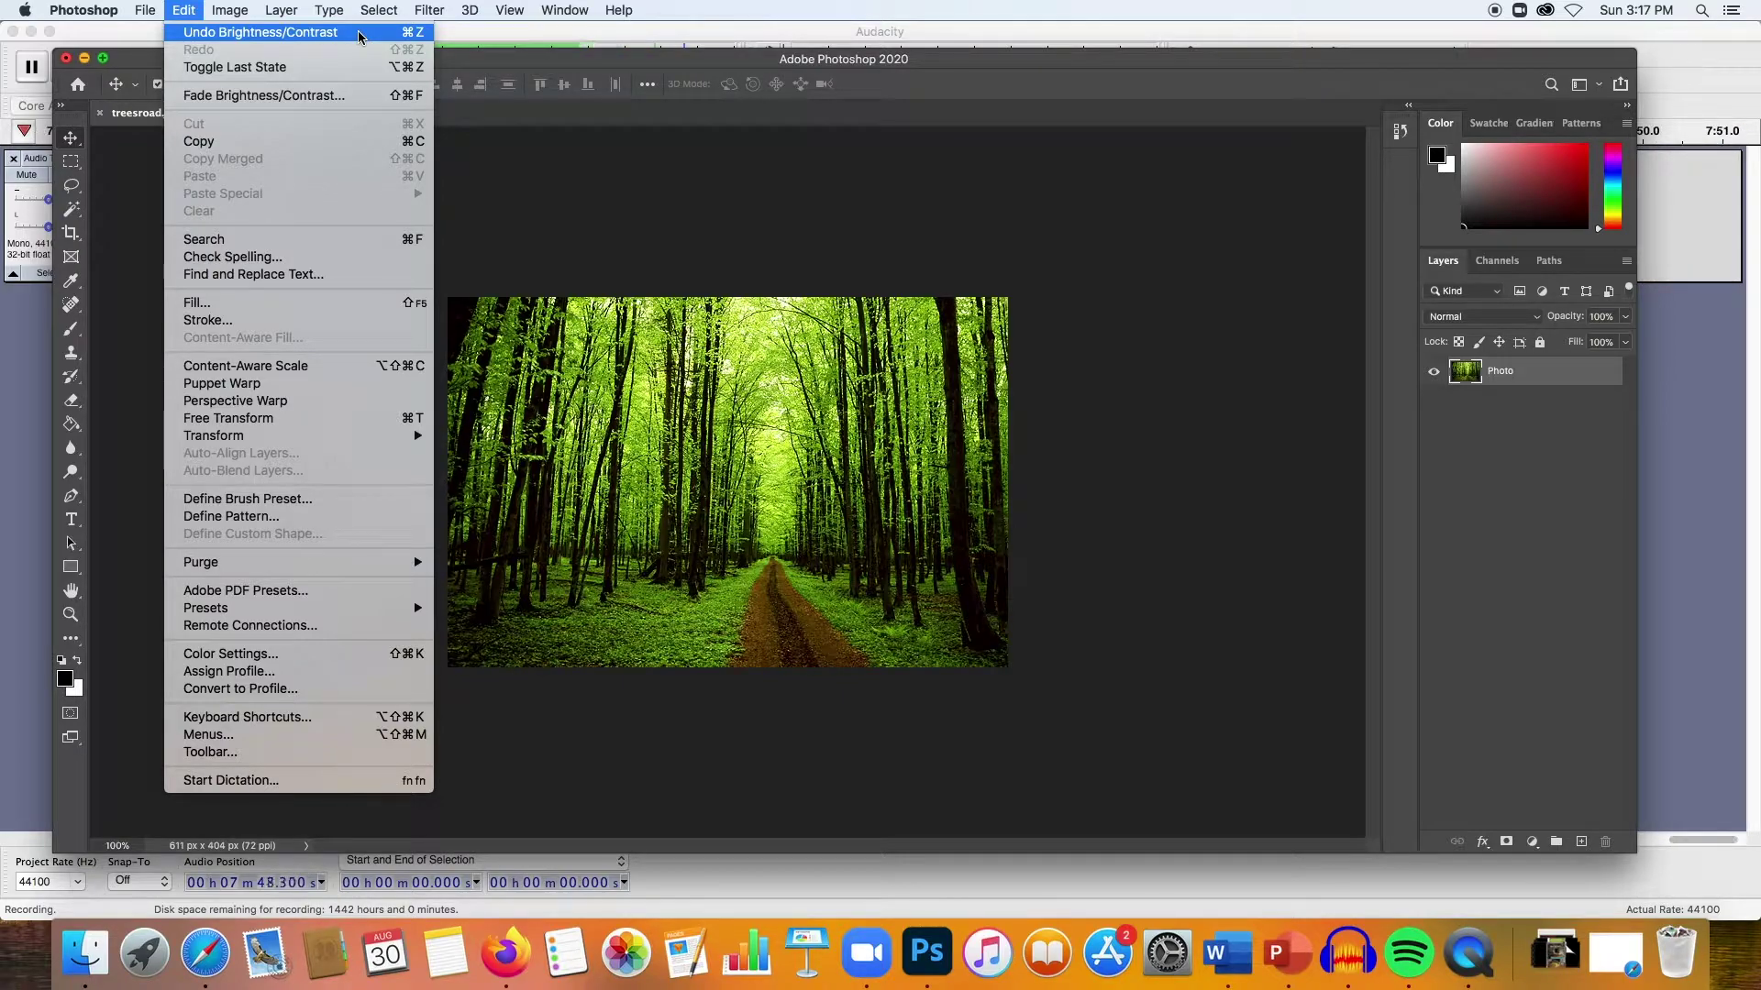
pyautogui.click(203, 35)
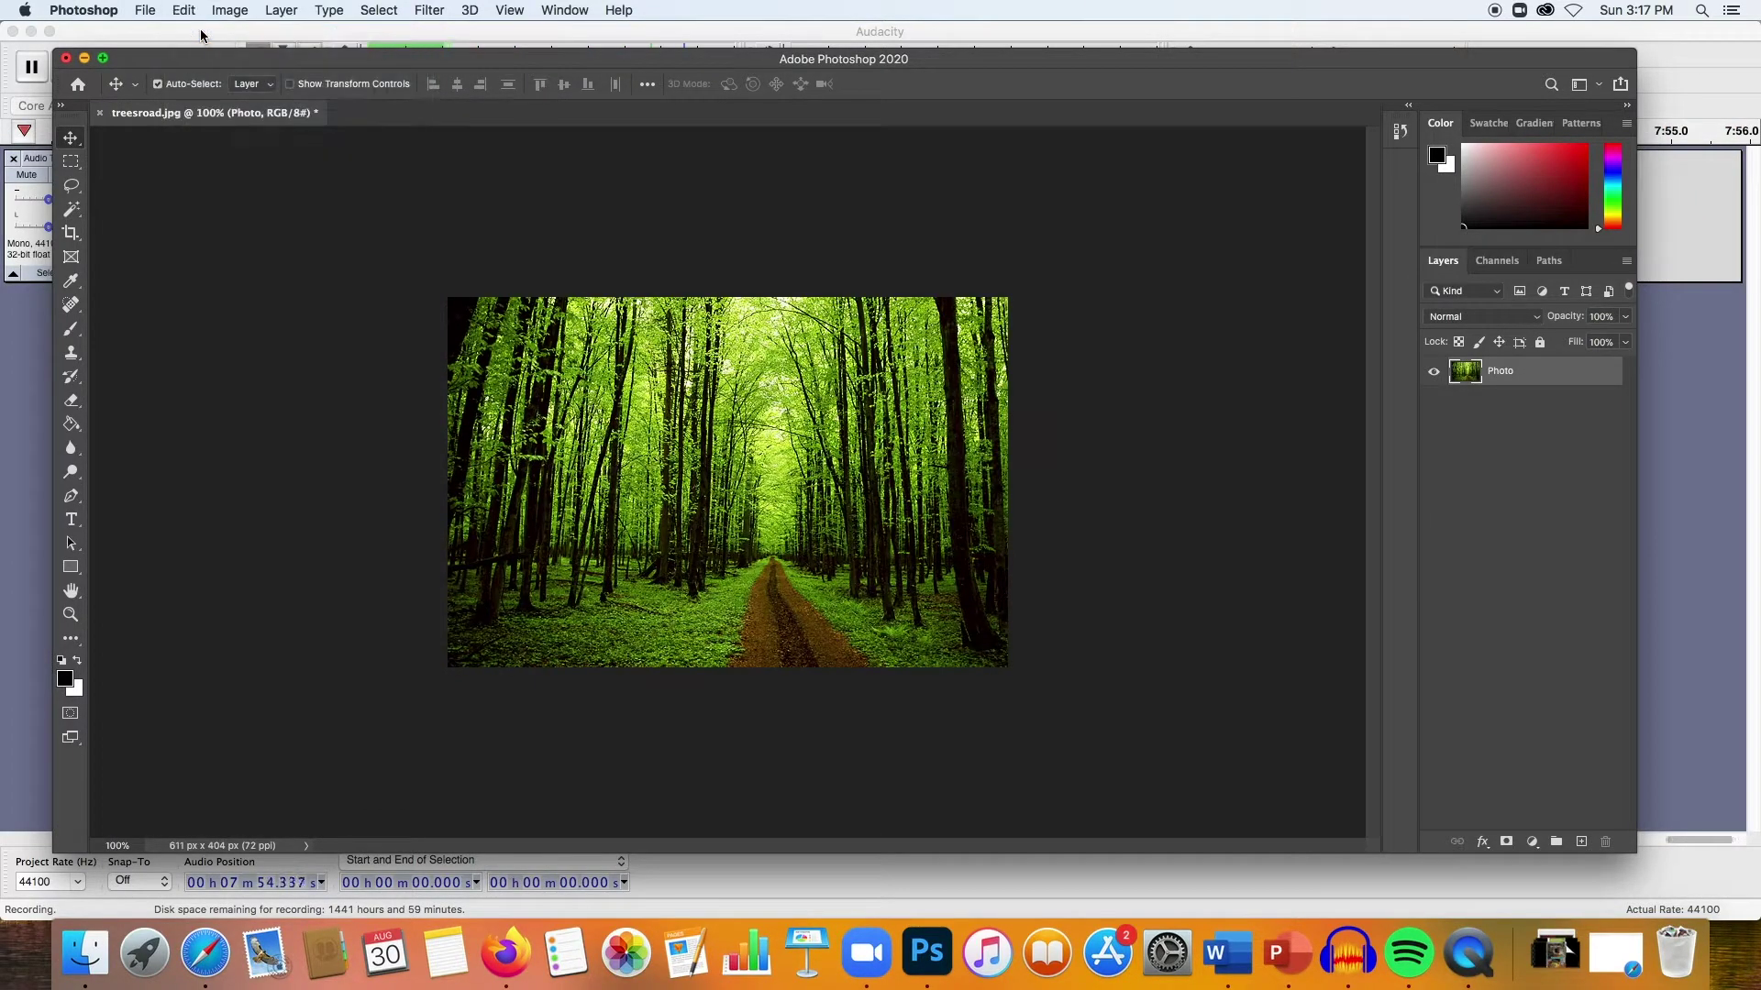
# Step: Redo the Brightness/Contrast adjustment, undo it again for comparison, and leave it reapplied to the Photo layer
pyautogui.click(191, 11)
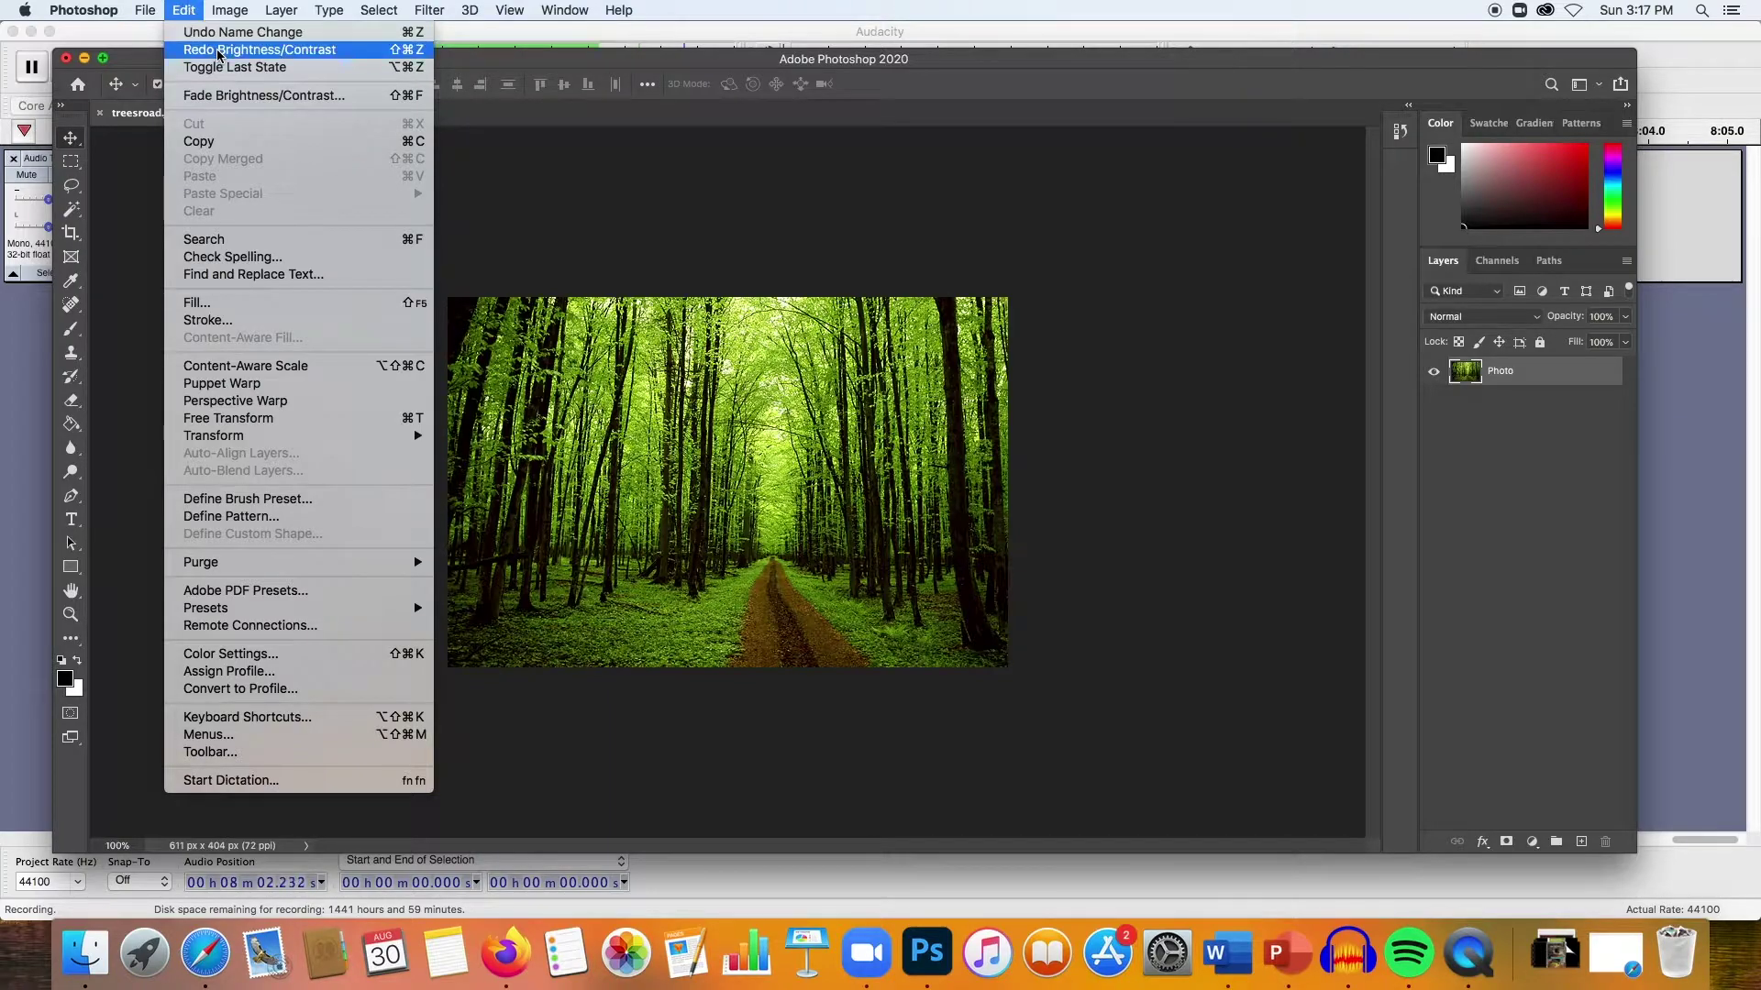
pyautogui.click(193, 19)
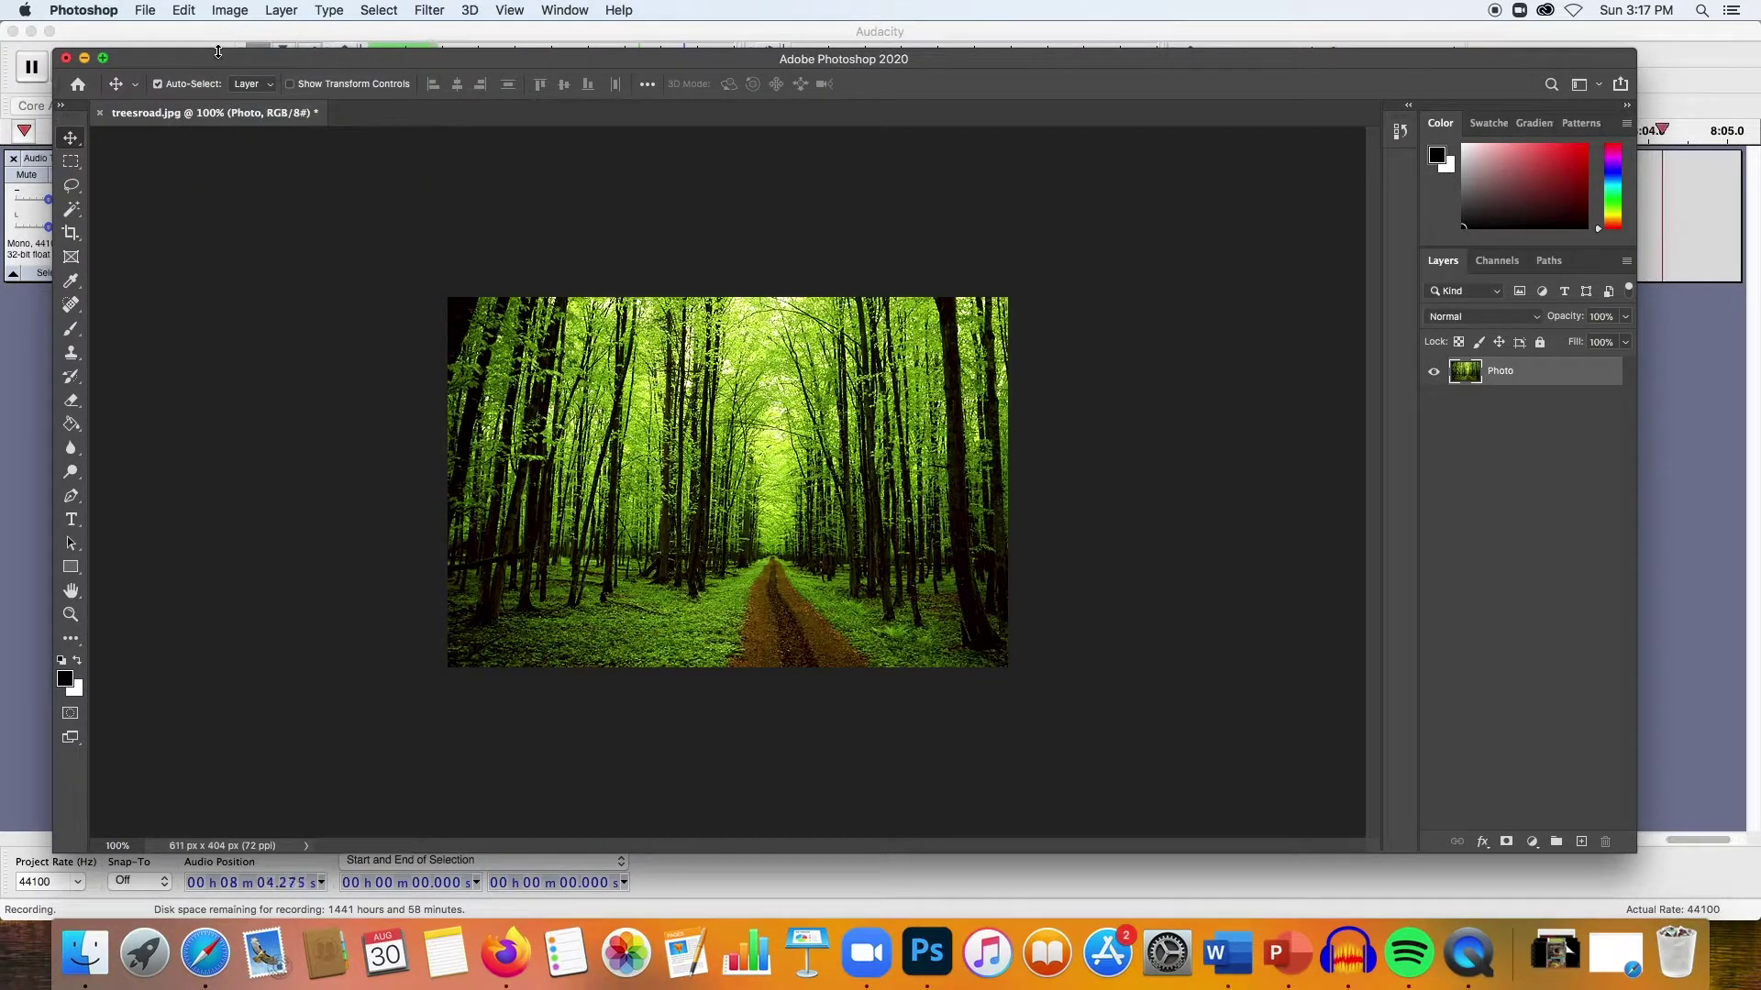
pyautogui.click(191, 13)
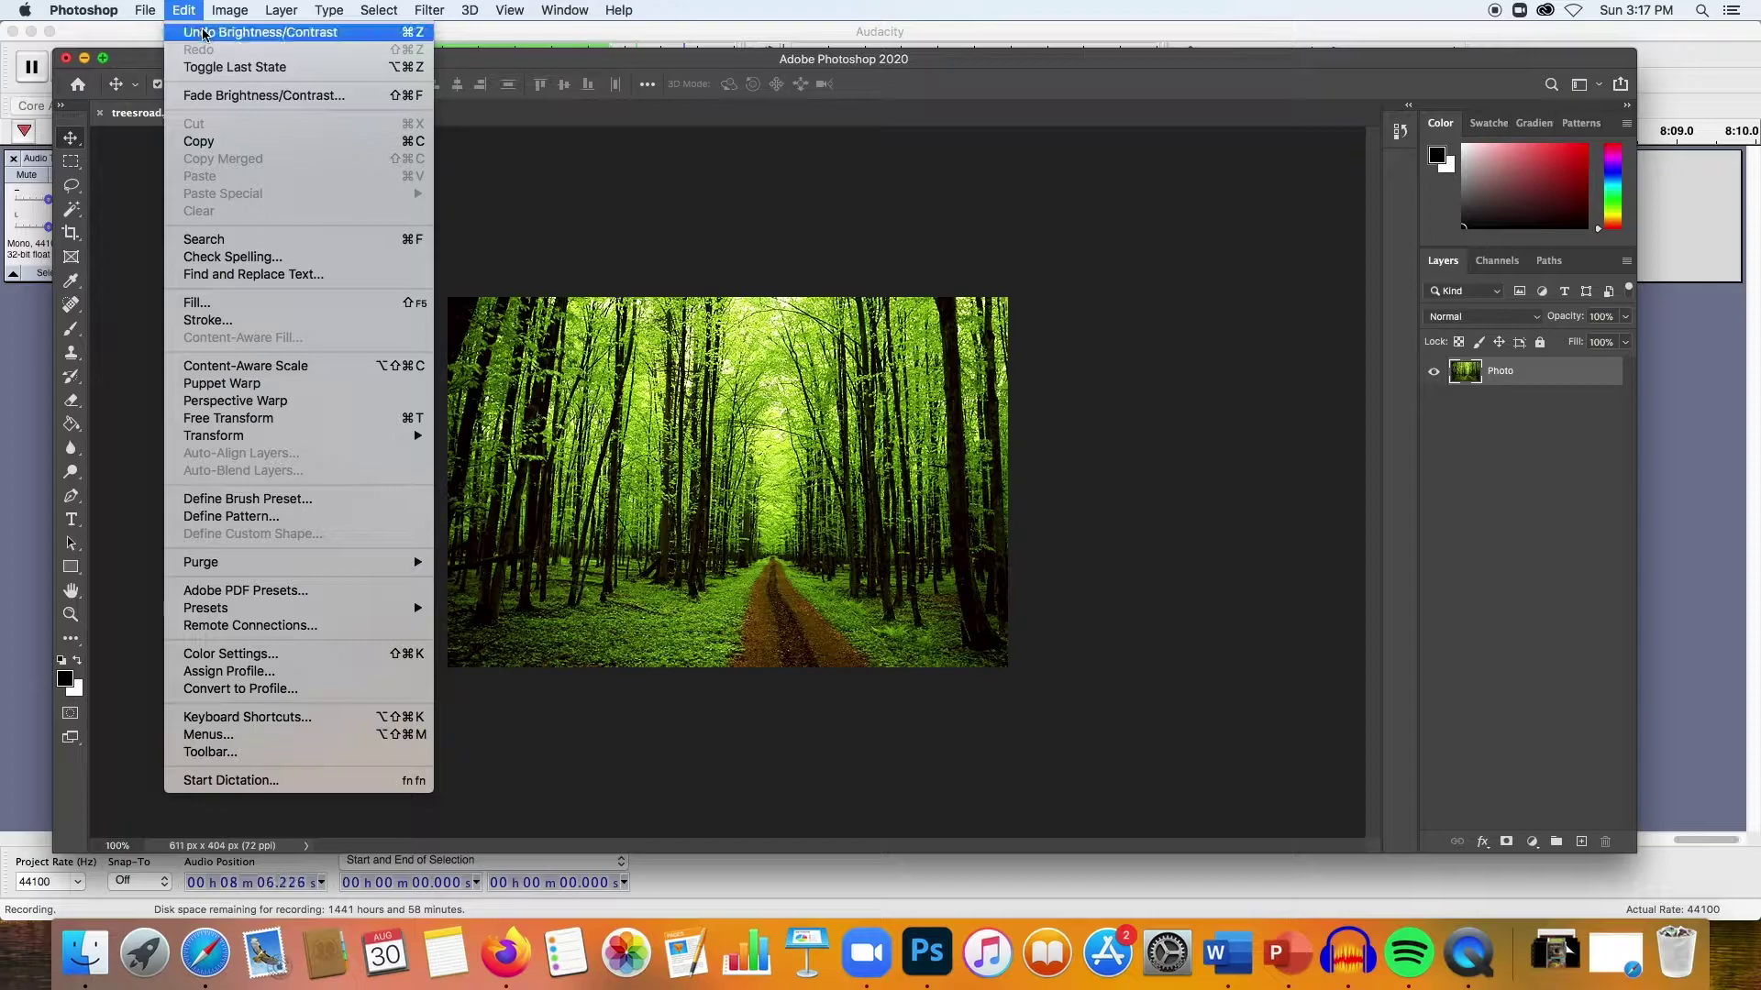
pyautogui.click(204, 34)
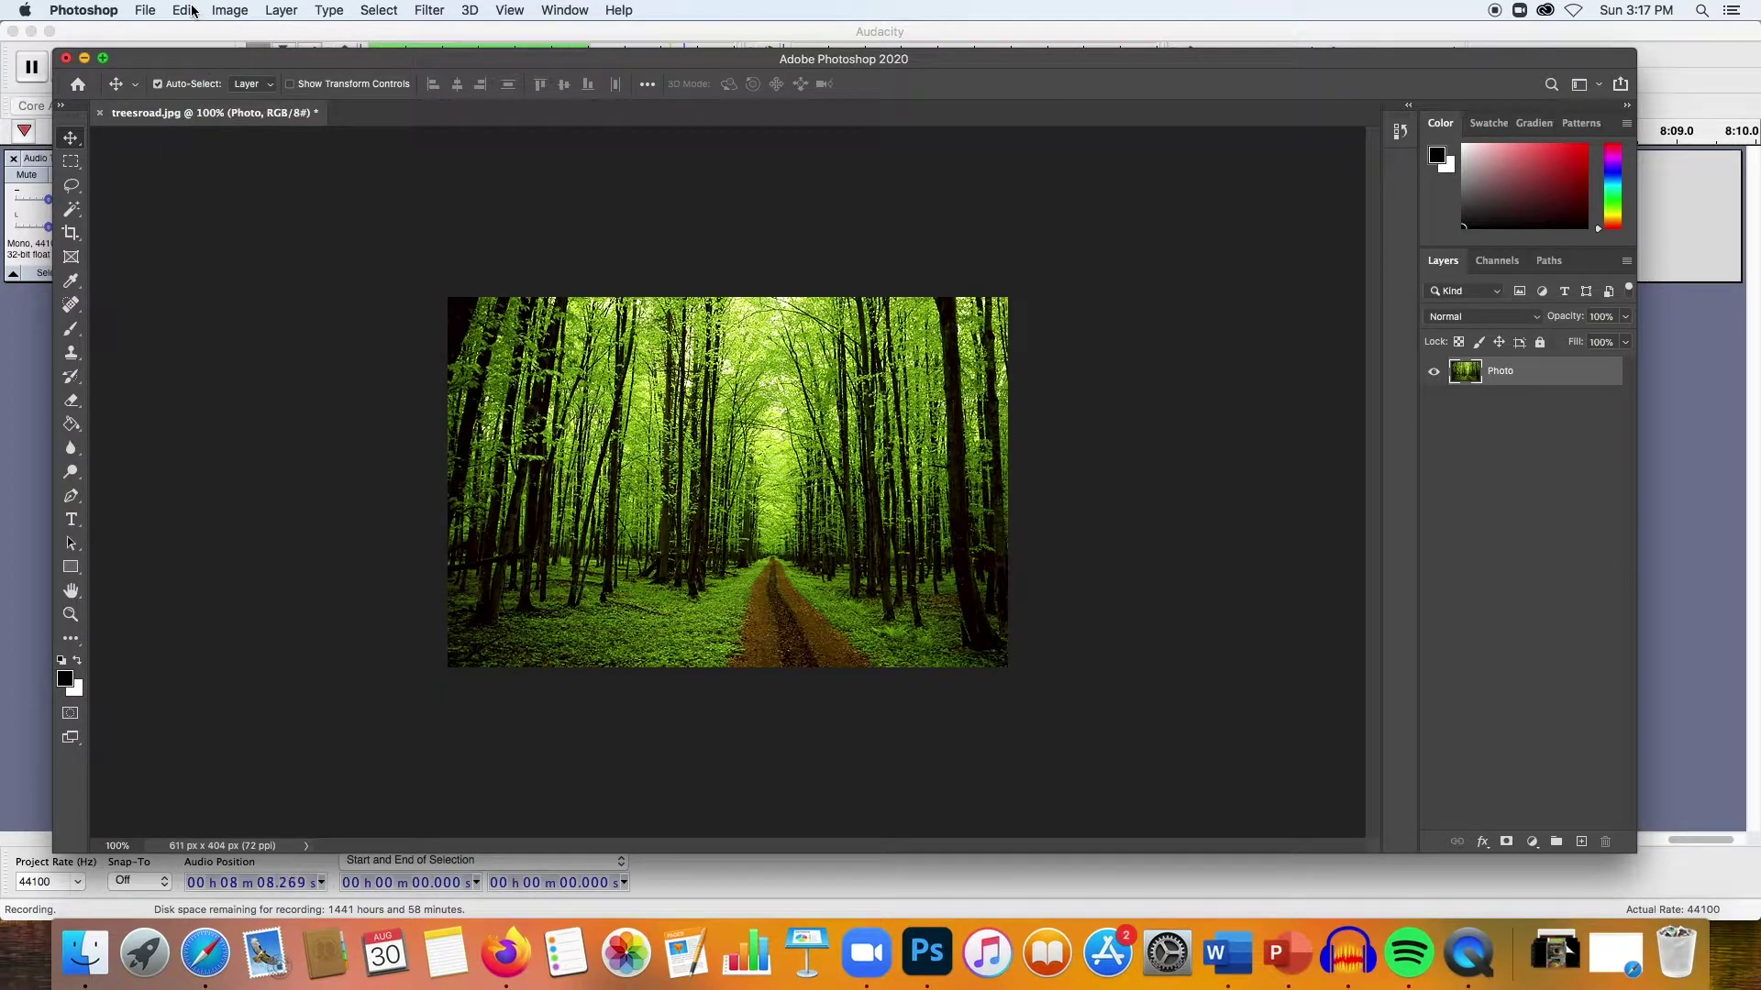
pyautogui.click(186, 11)
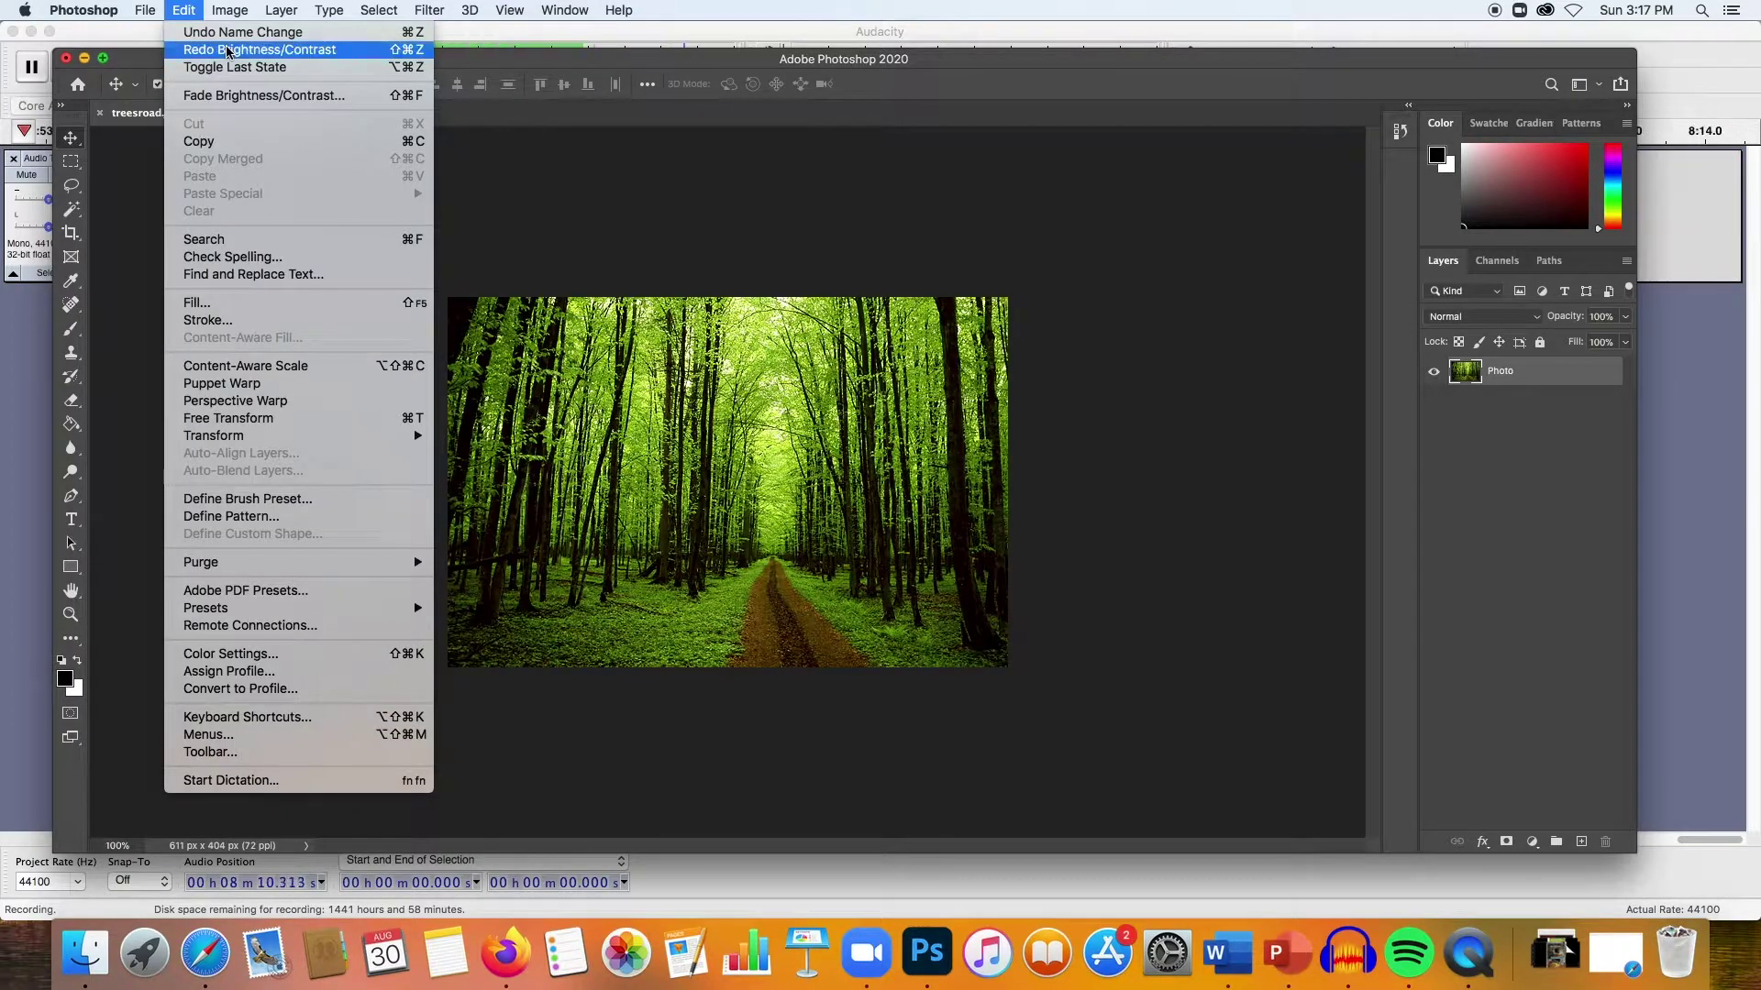
pyautogui.click(228, 51)
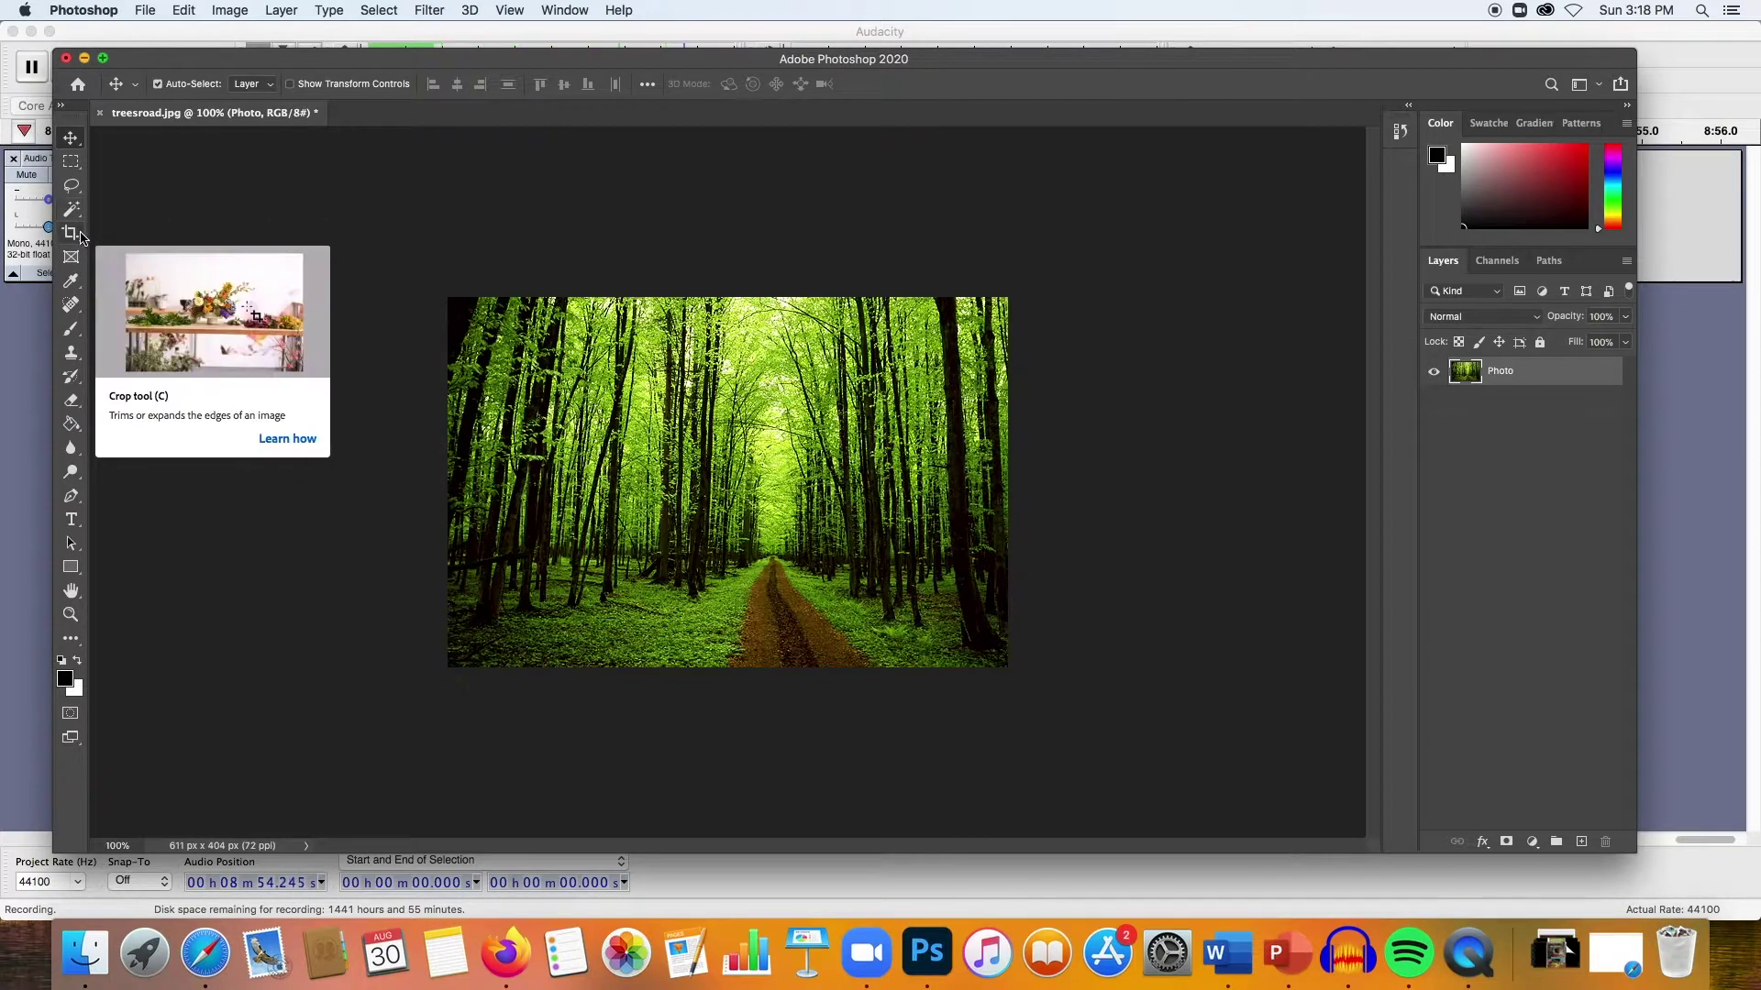
# Step: Examine the tool variants grouped with the Crop, Magic Wand, Rectangular Marquee, Rectangle and Paint Bucket tools
pyautogui.click(79, 240)
pyautogui.rightClick(79, 240)
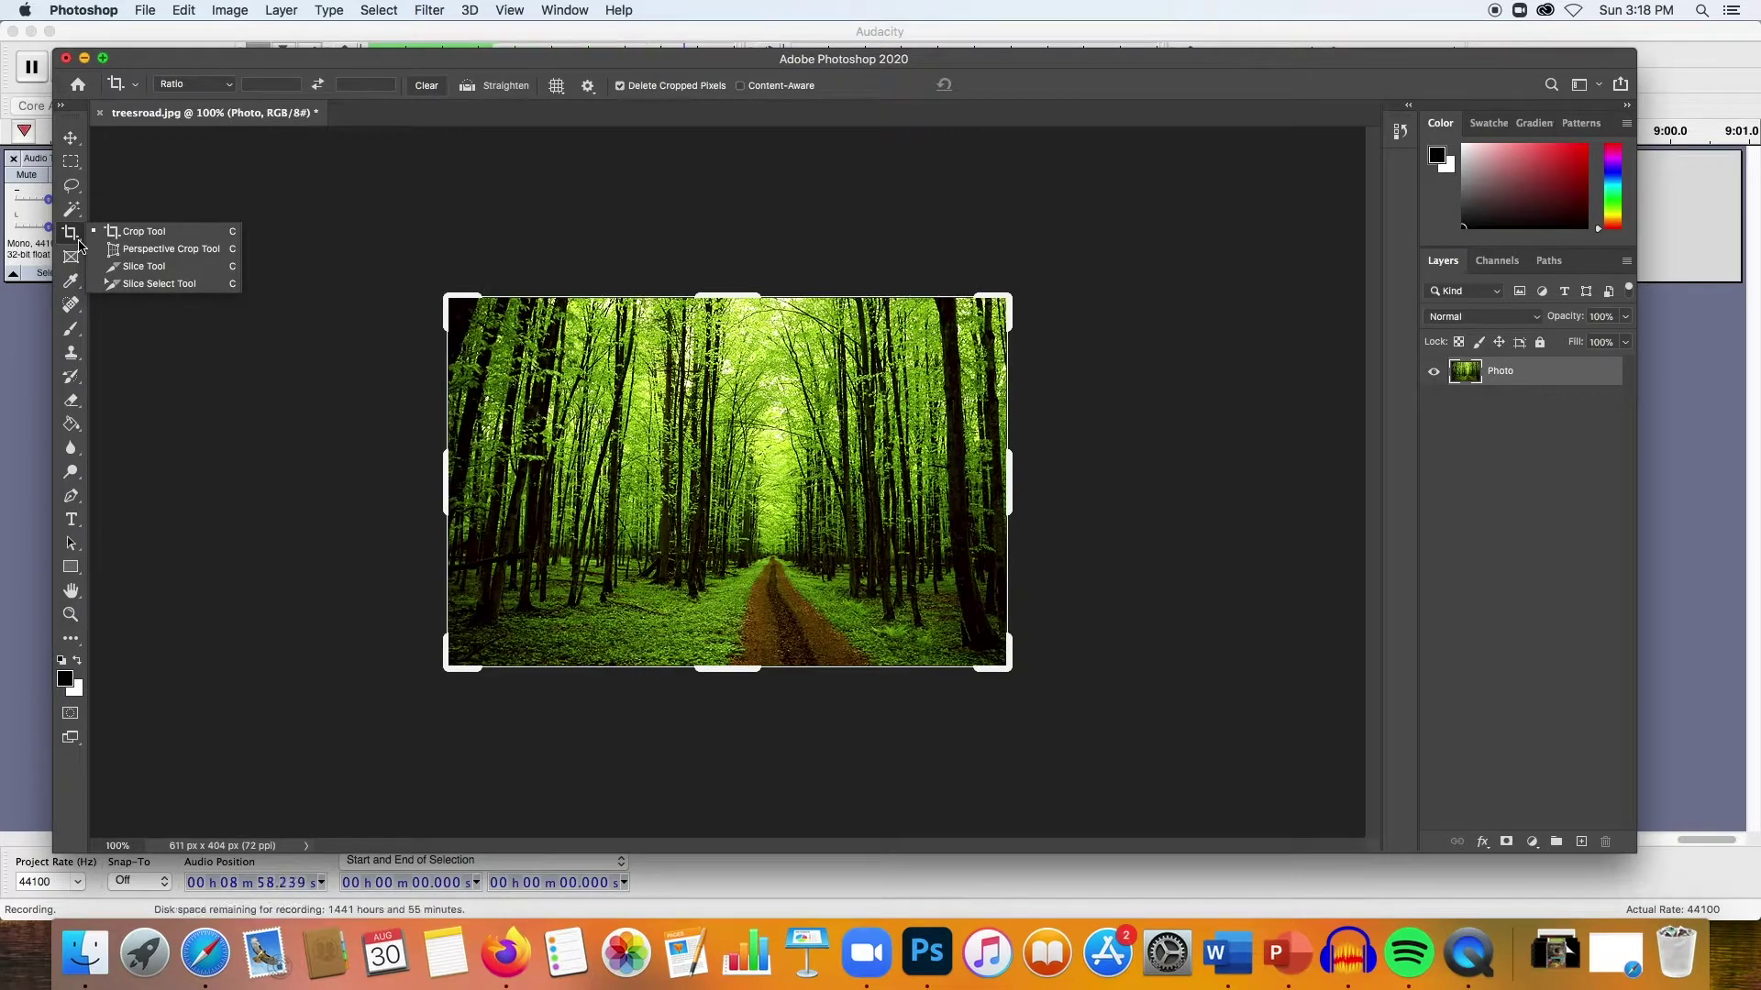
pyautogui.click(151, 235)
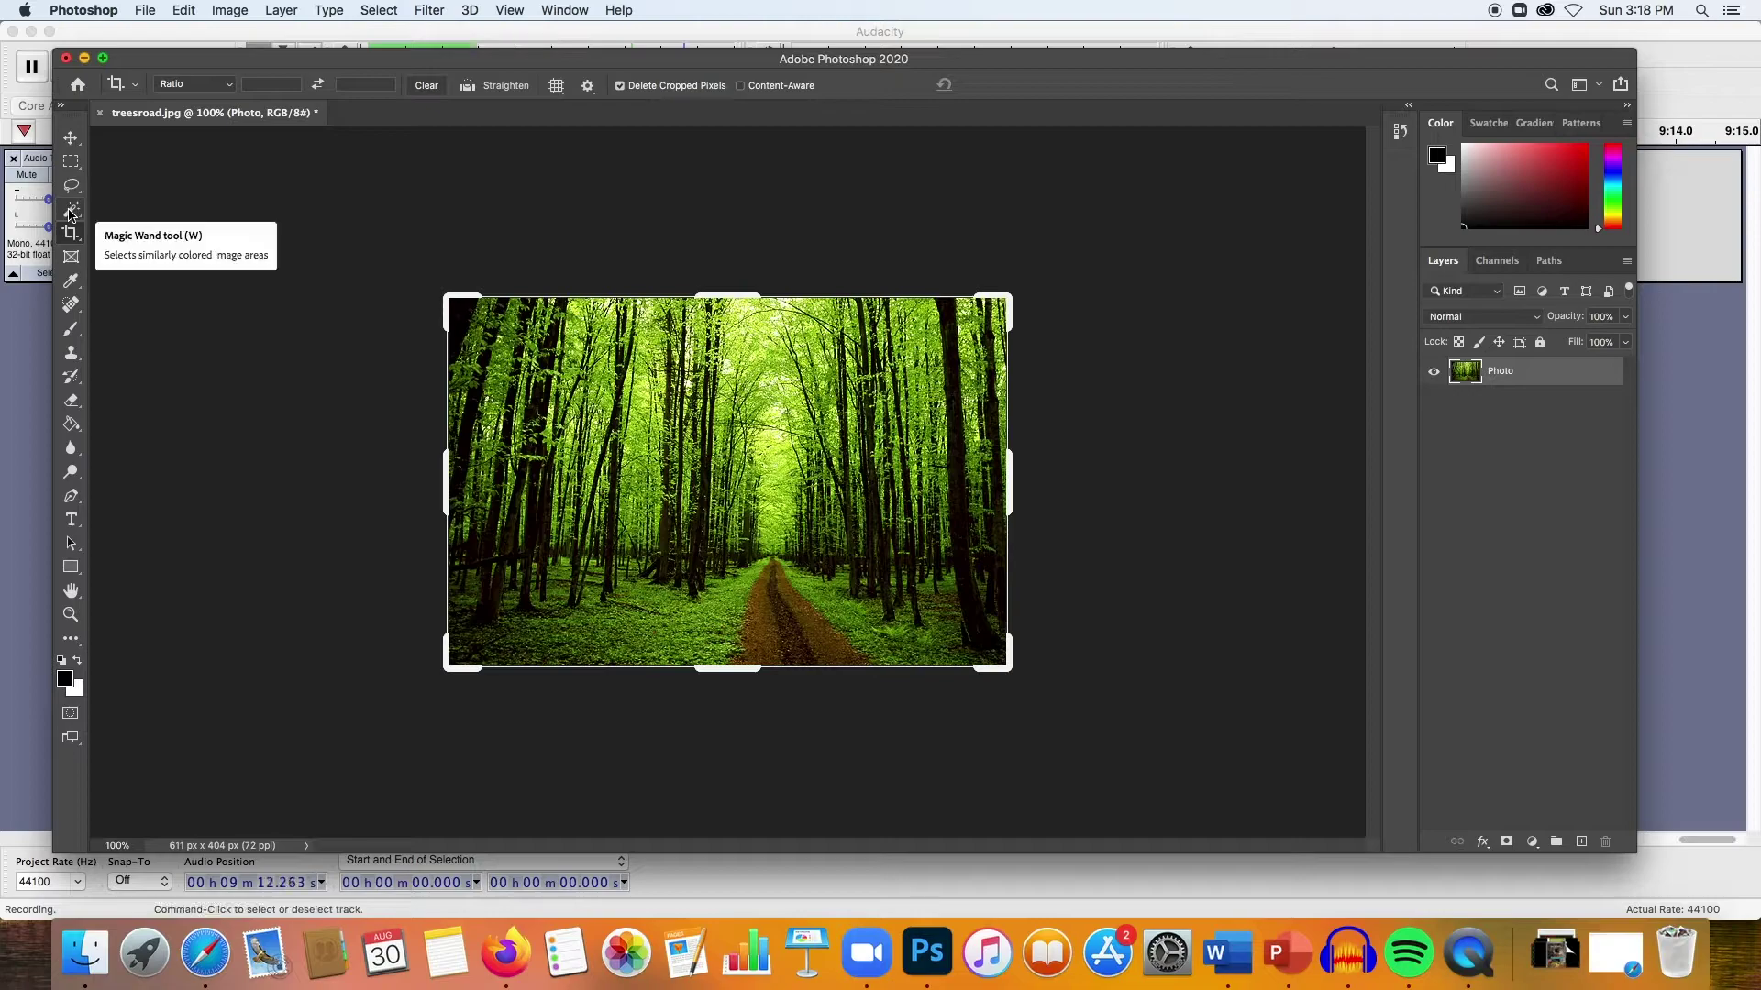
pyautogui.click(73, 213)
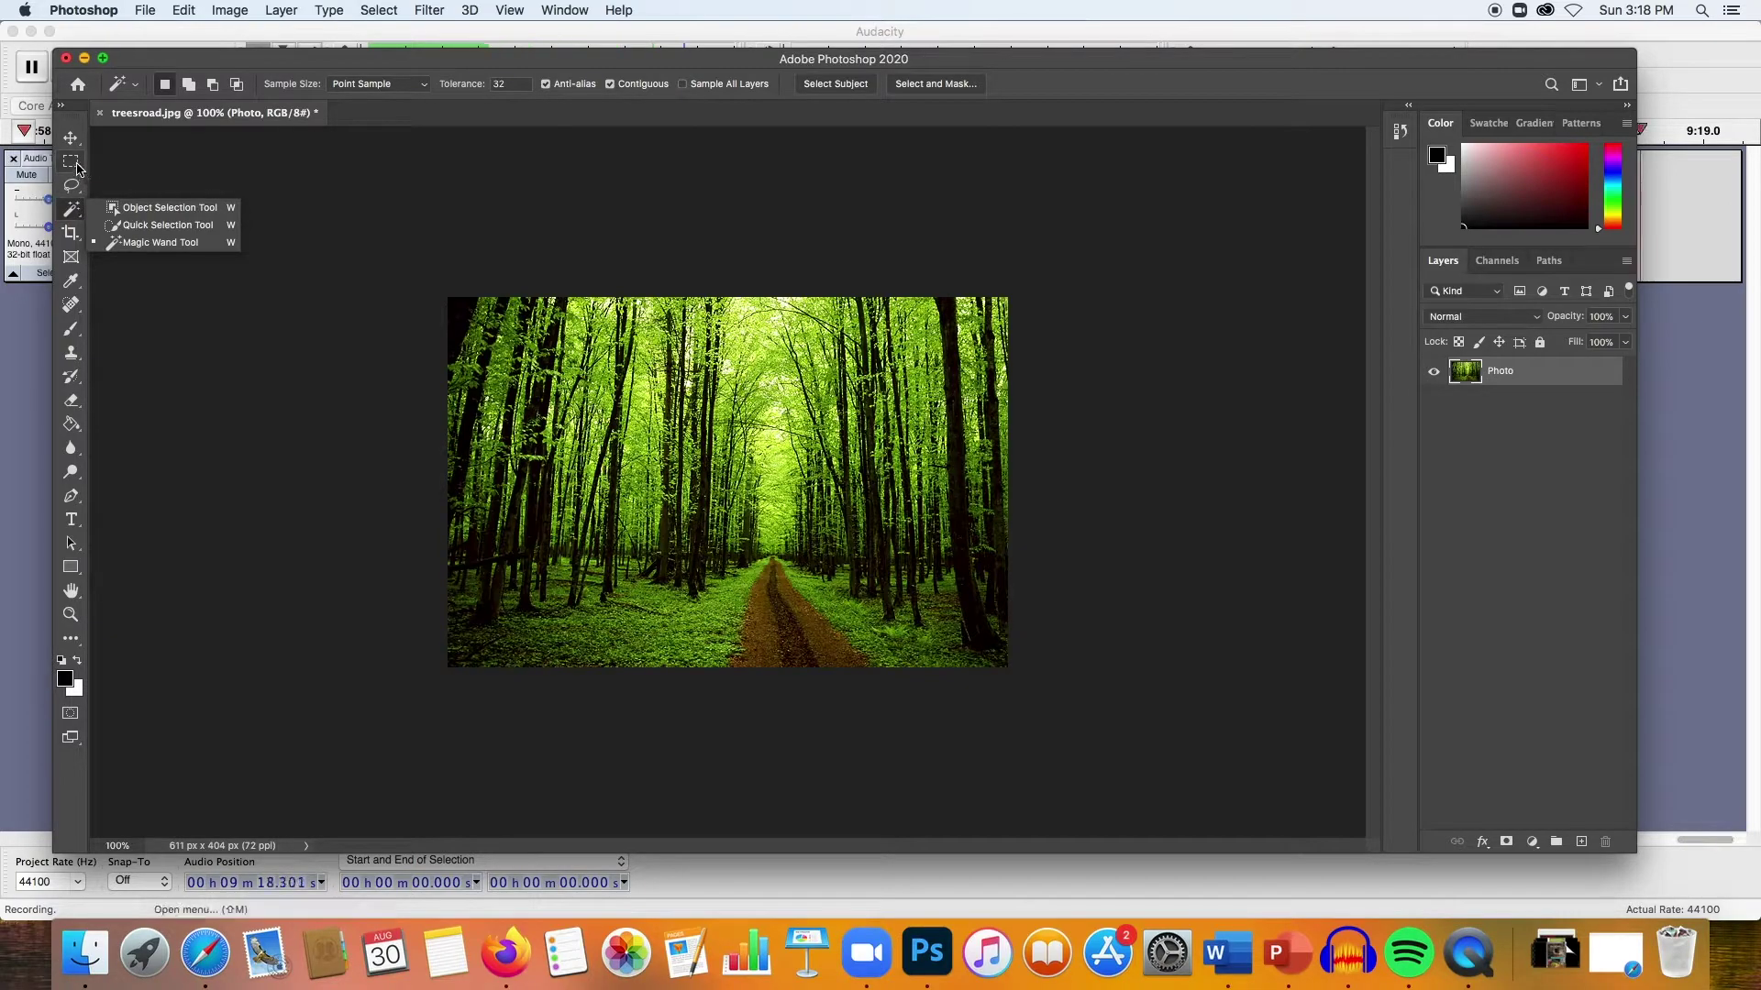
pyautogui.click(77, 166)
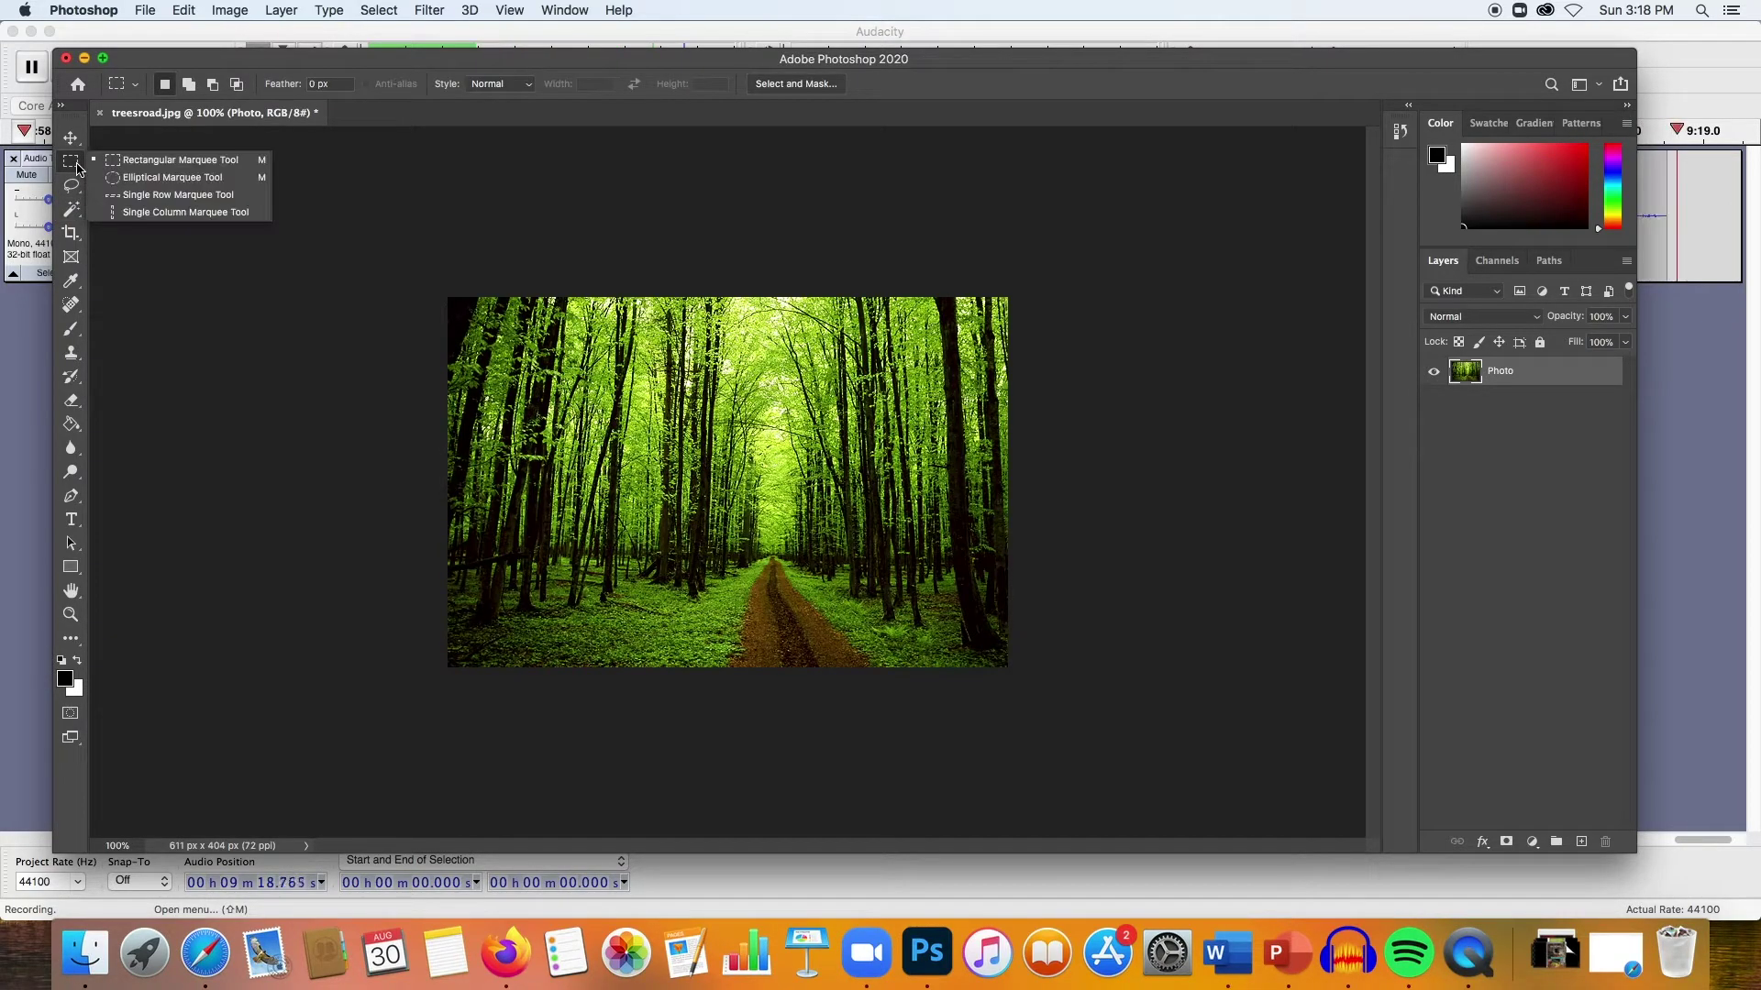
pyautogui.click(77, 574)
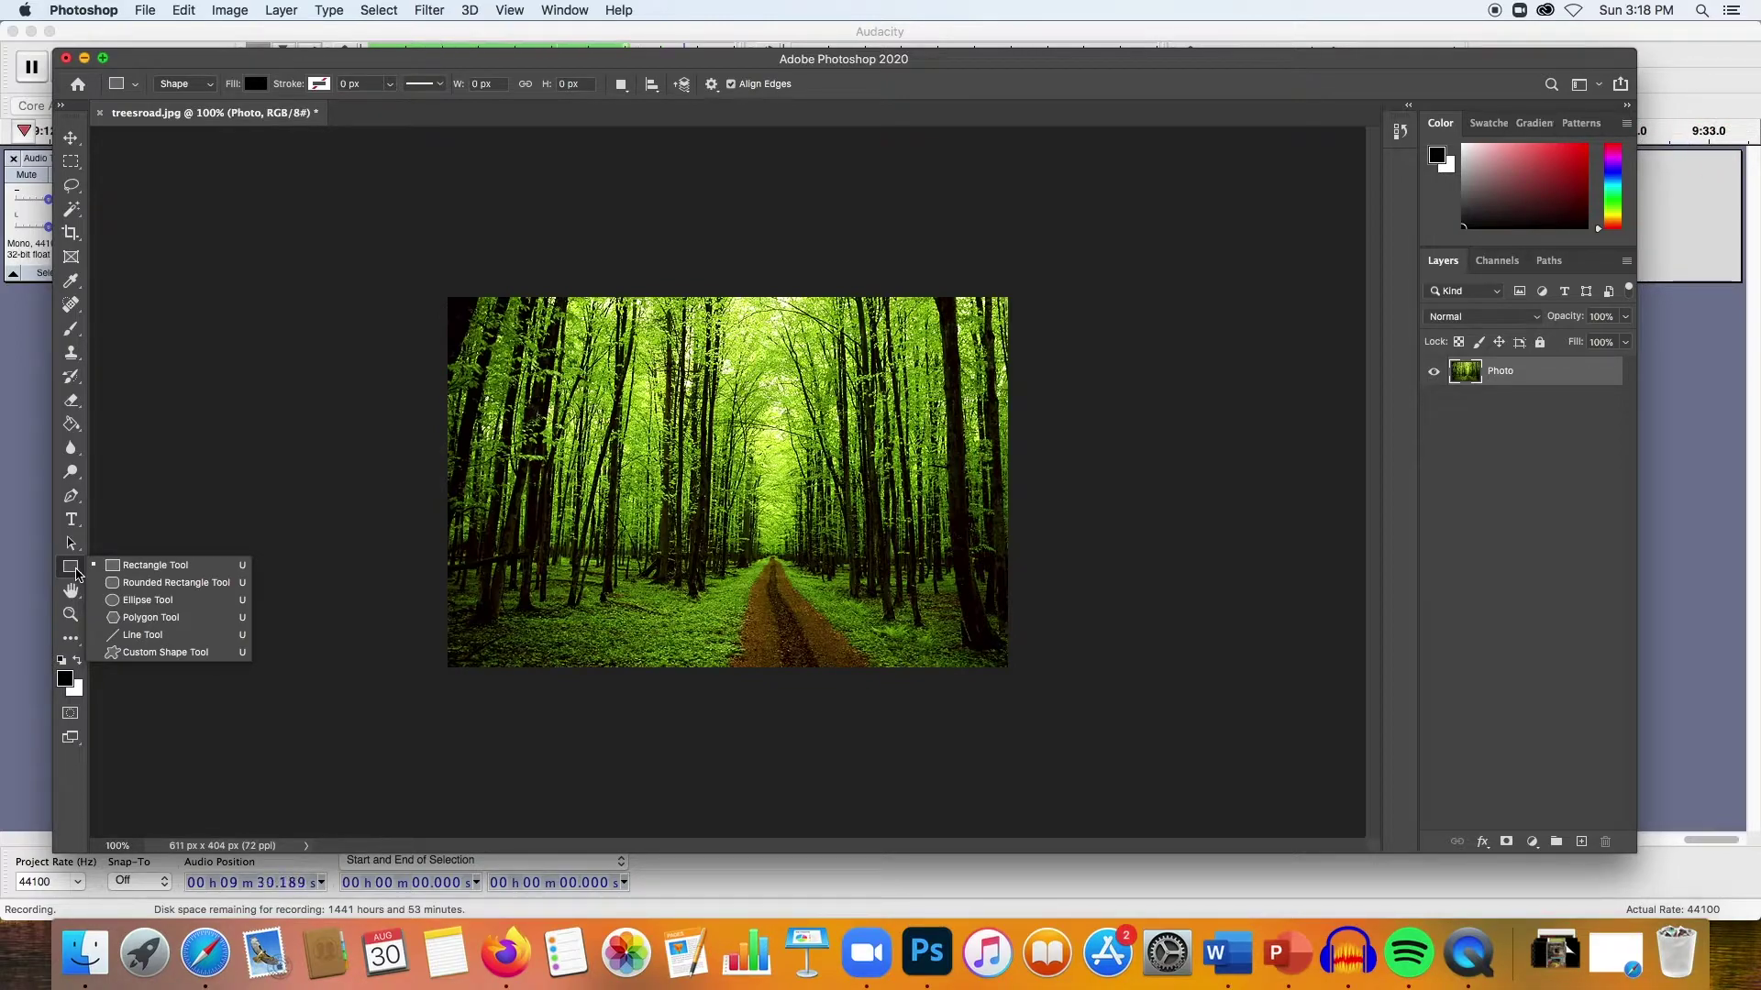
pyautogui.click(72, 428)
pyautogui.click(71, 428)
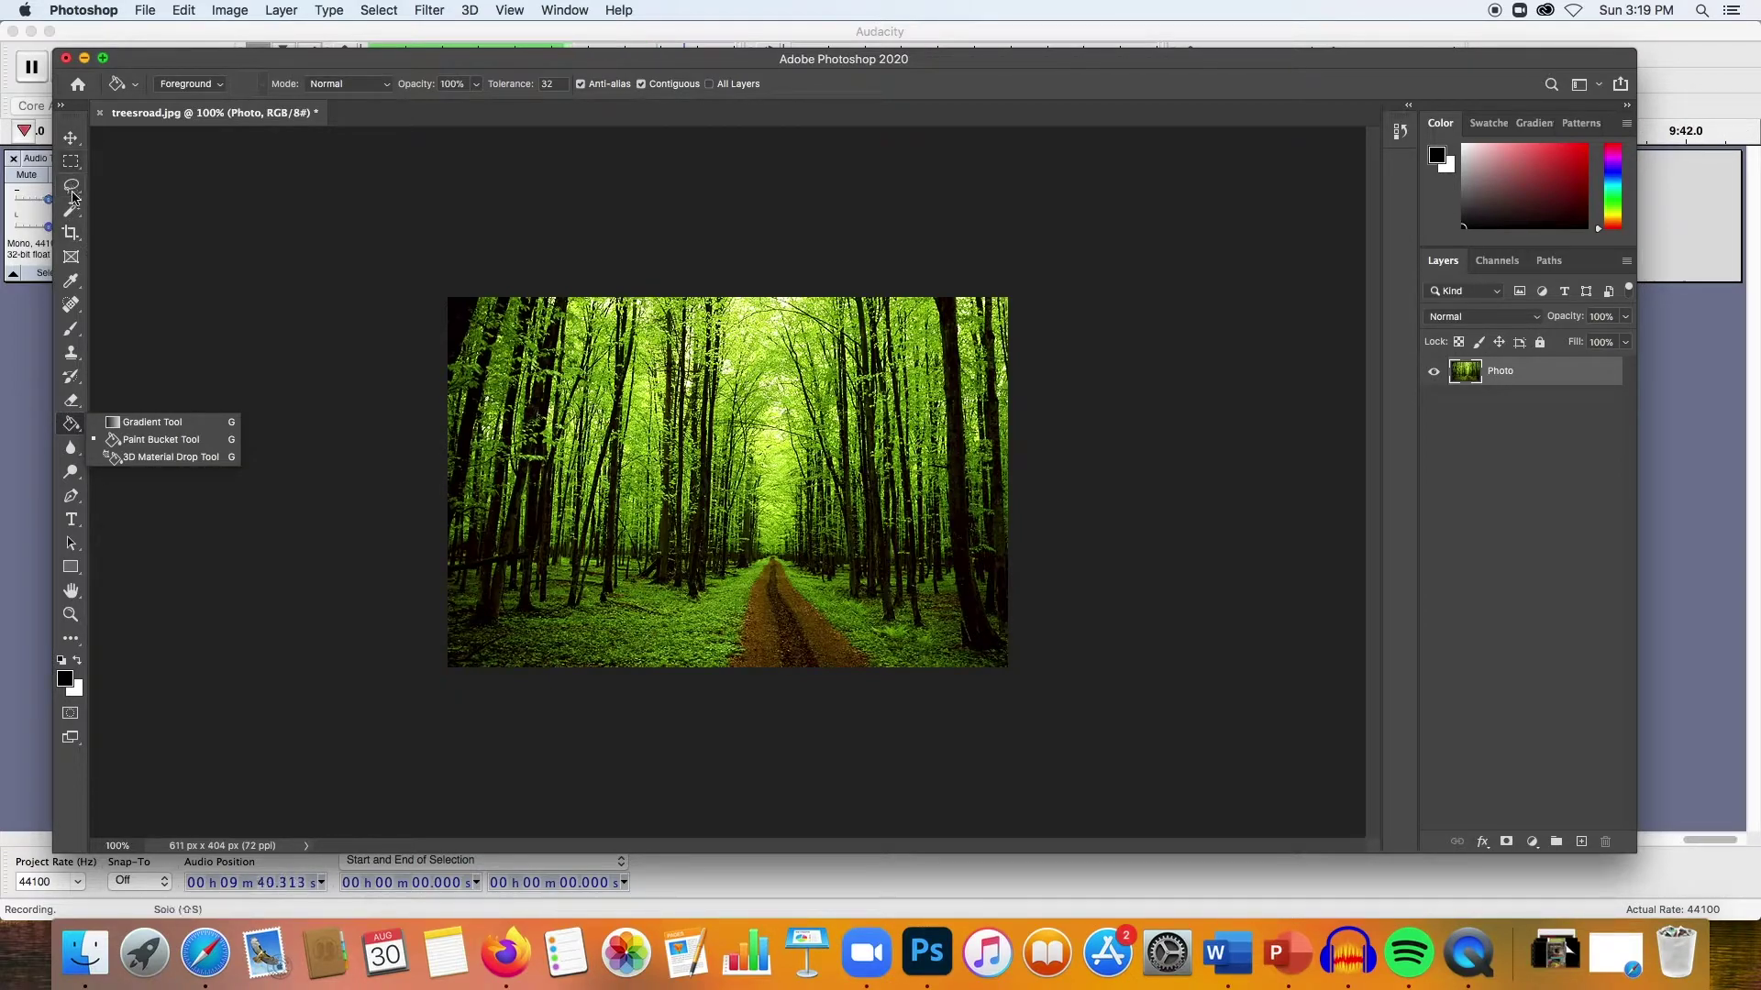
pyautogui.click(77, 235)
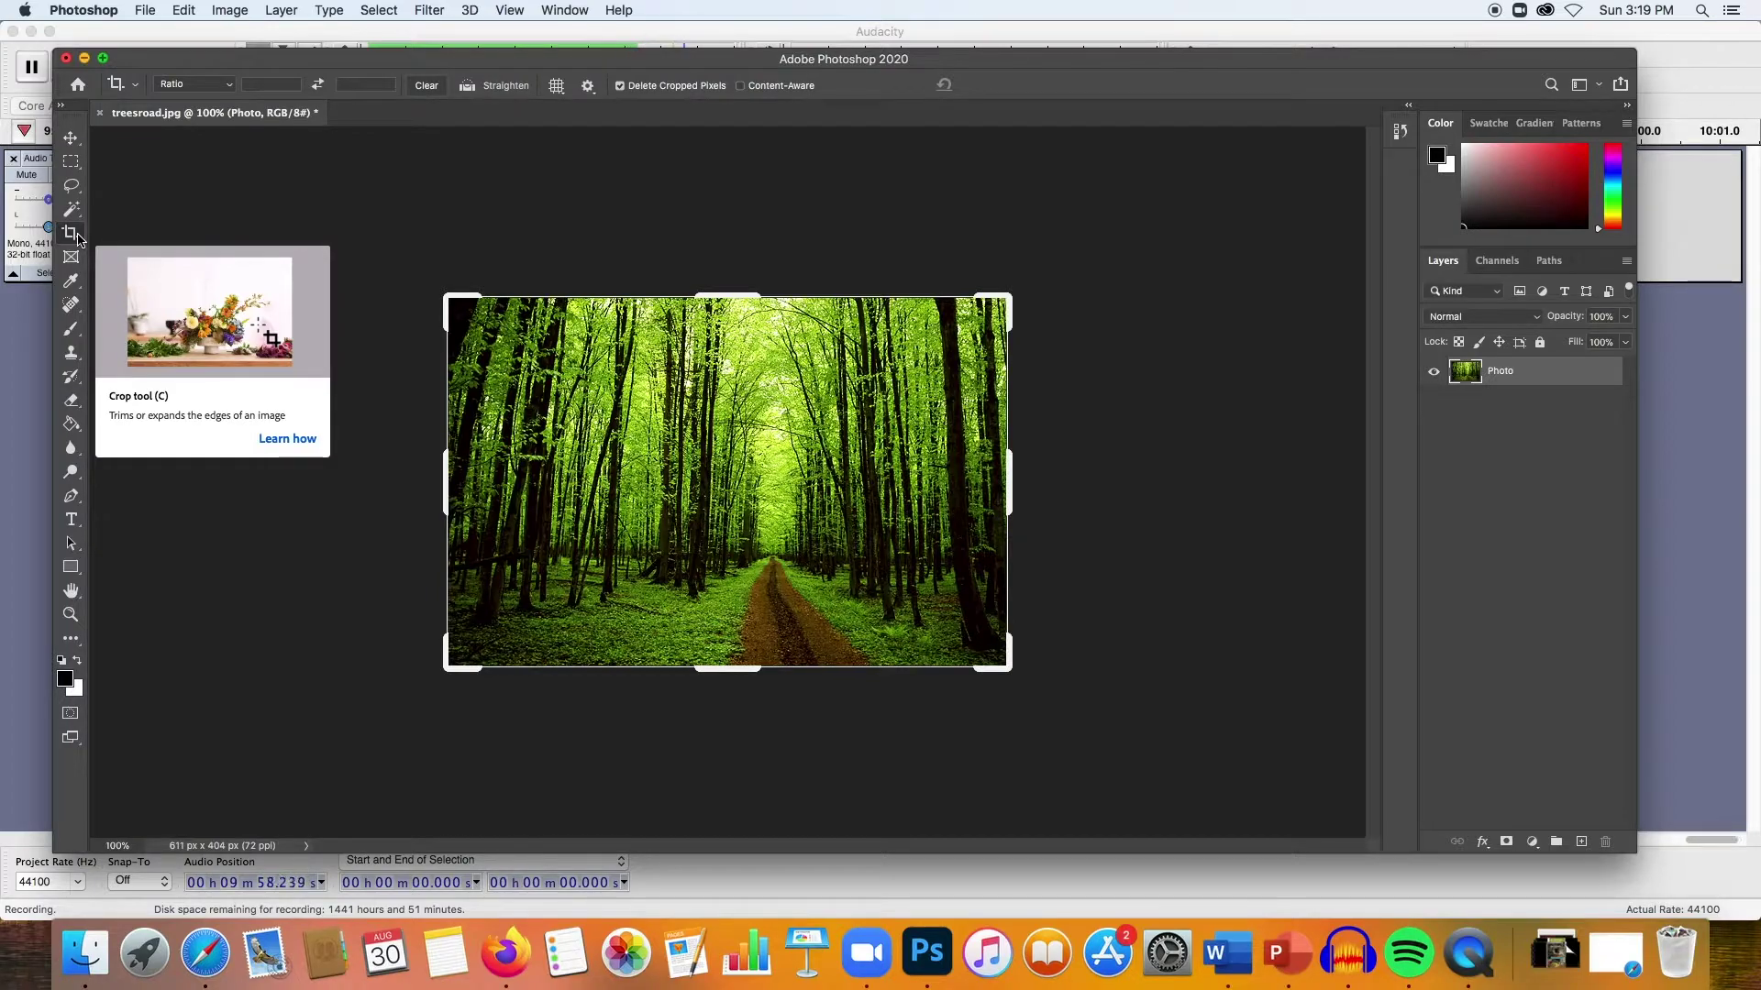
# Step: Switch the marquee tool to the Elliptical Marquee and back to the Rectangular Marquee
pyautogui.click(76, 170)
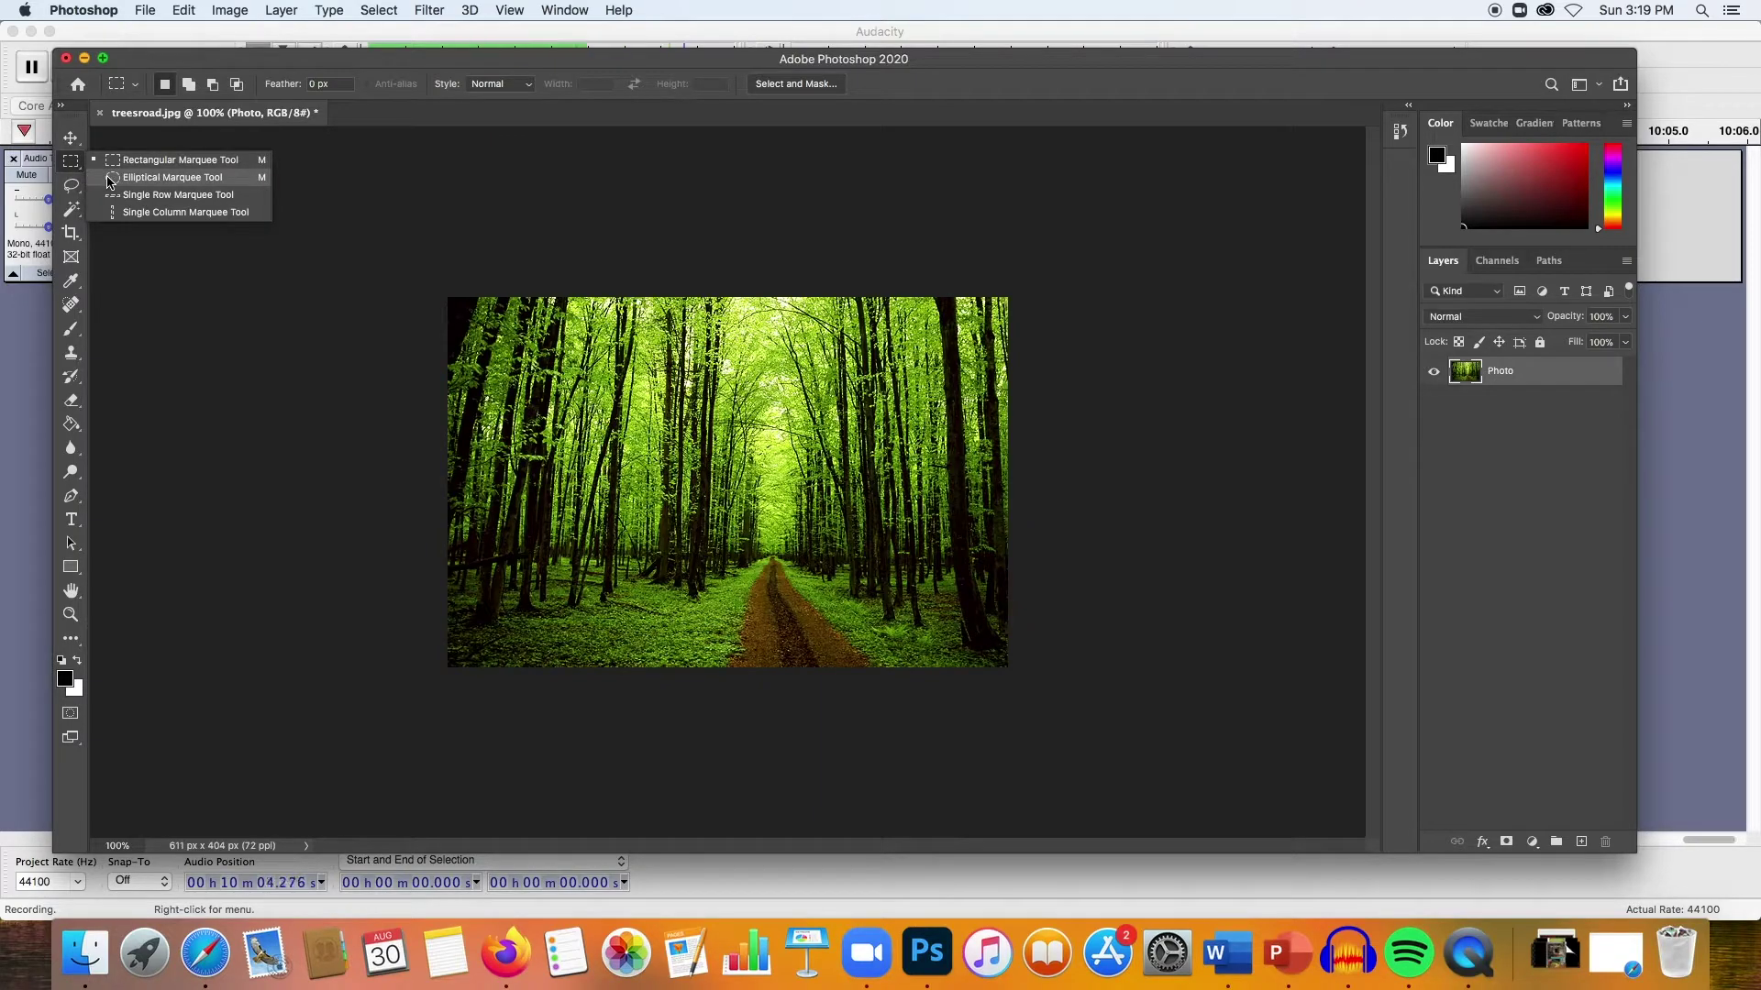
pyautogui.click(109, 180)
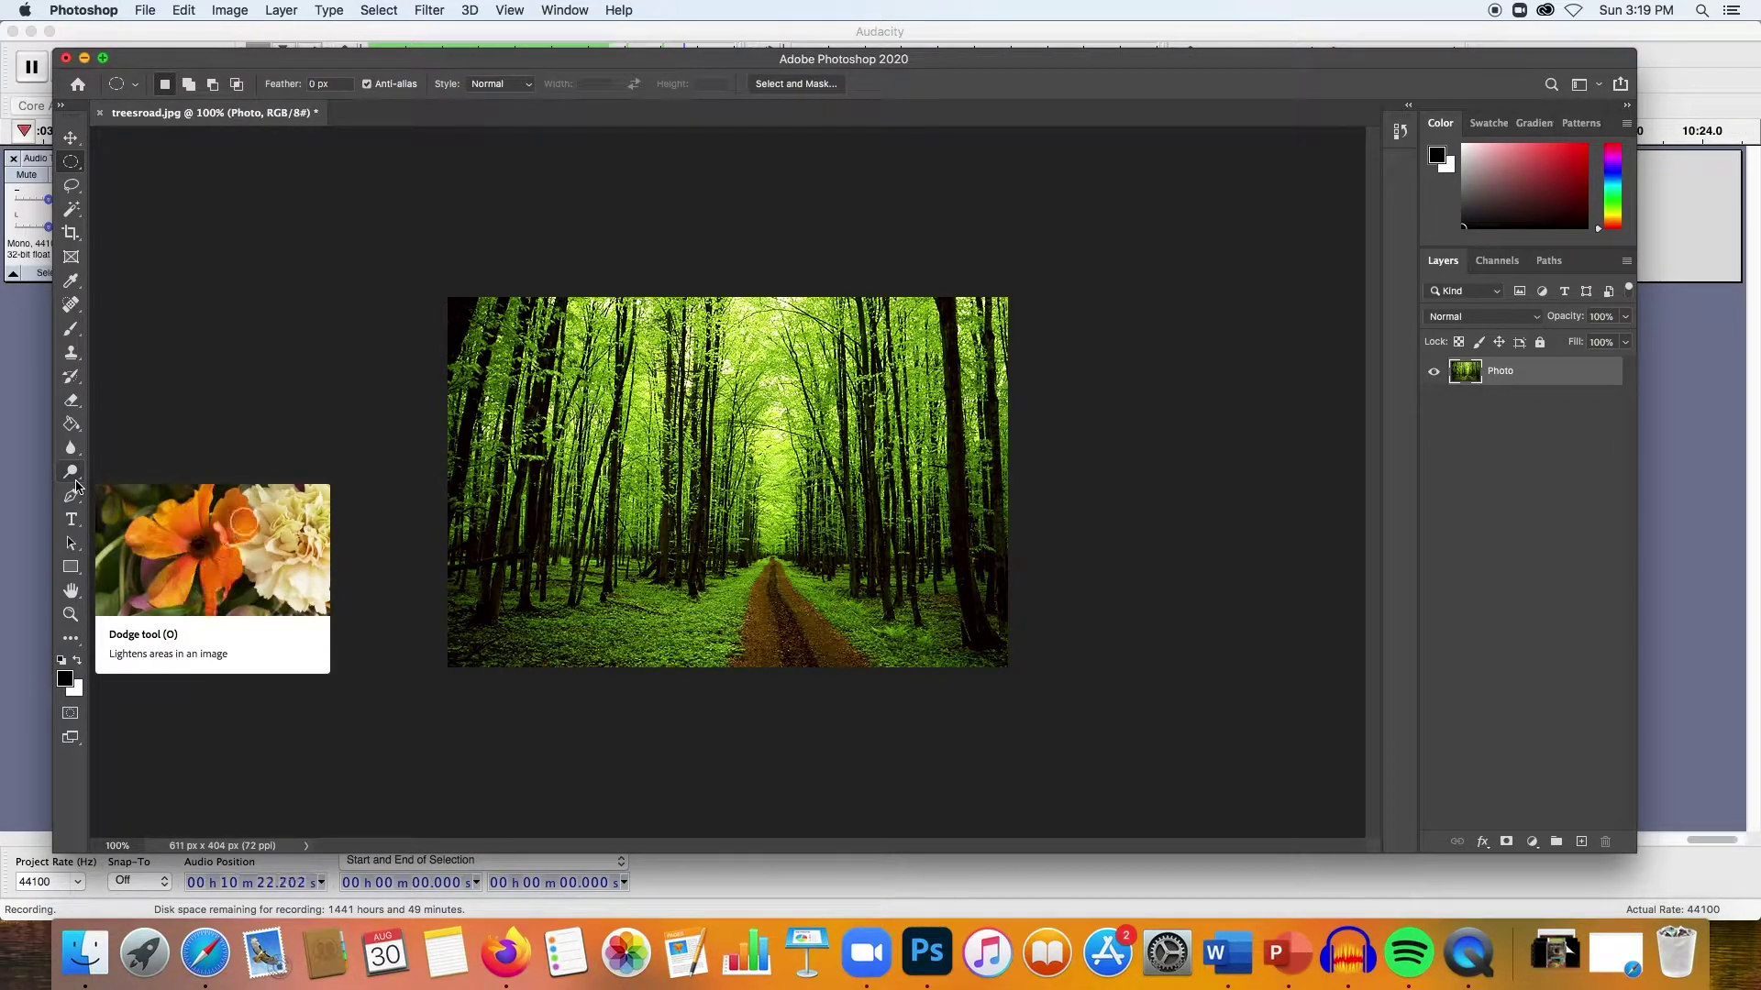
pyautogui.rightClick(76, 170)
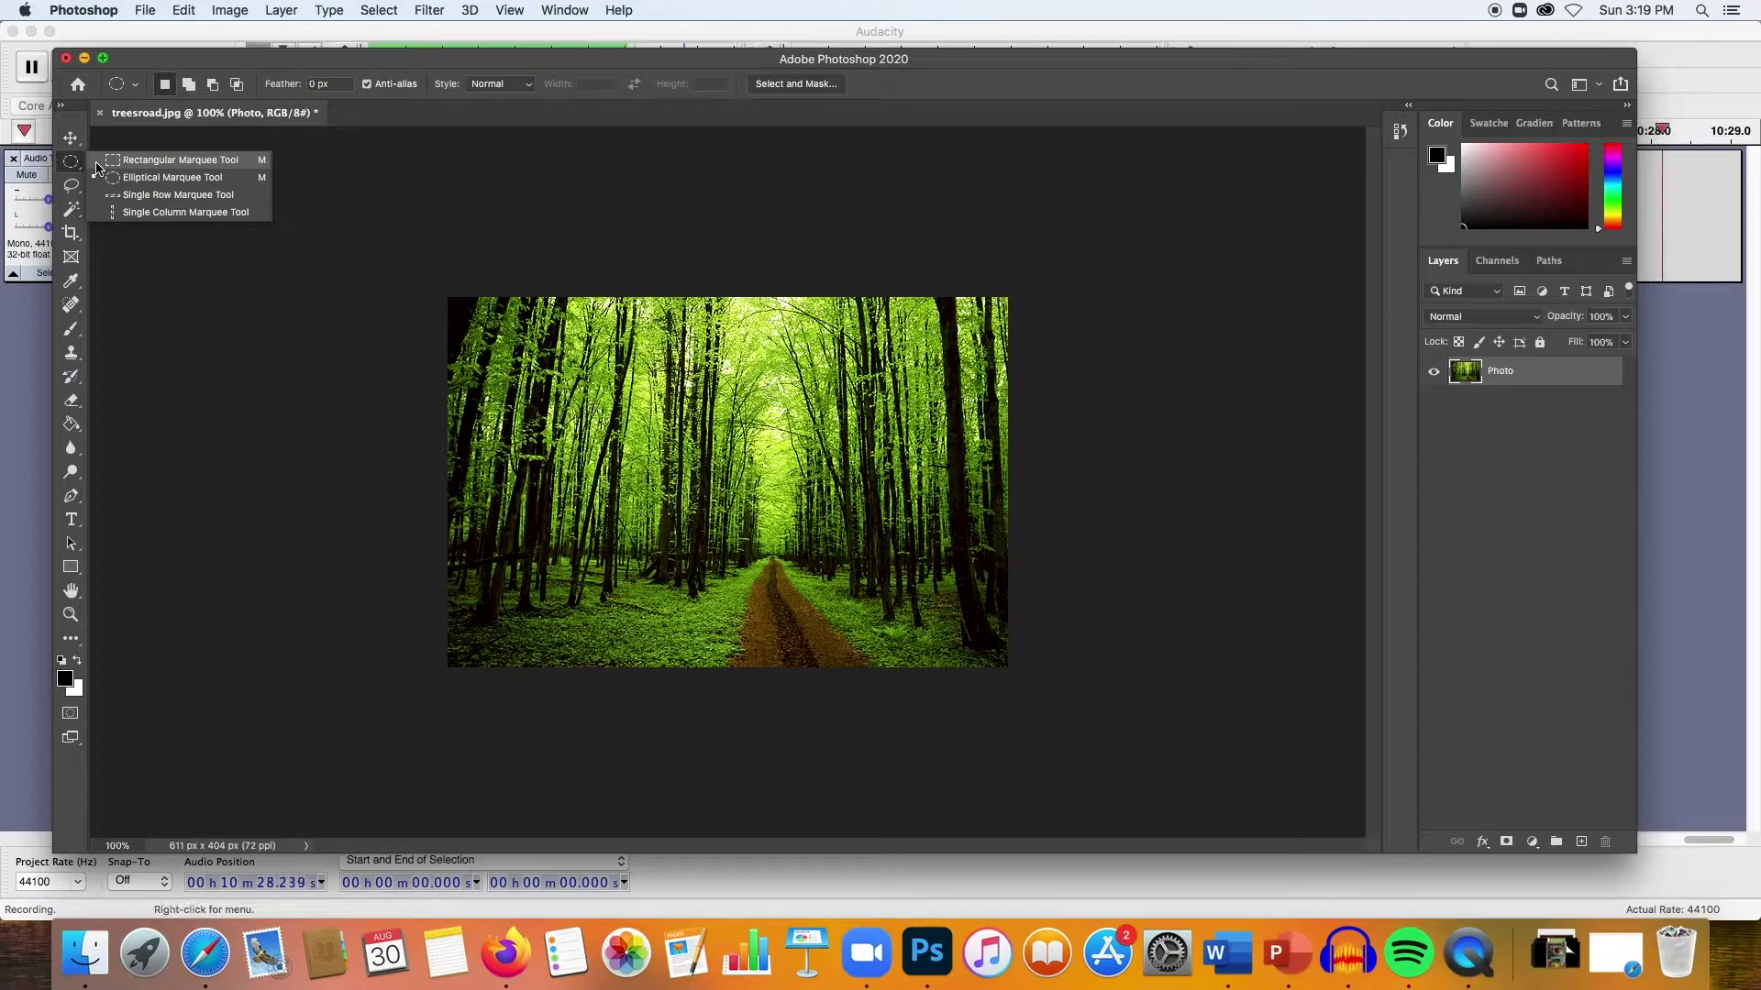
pyautogui.click(96, 163)
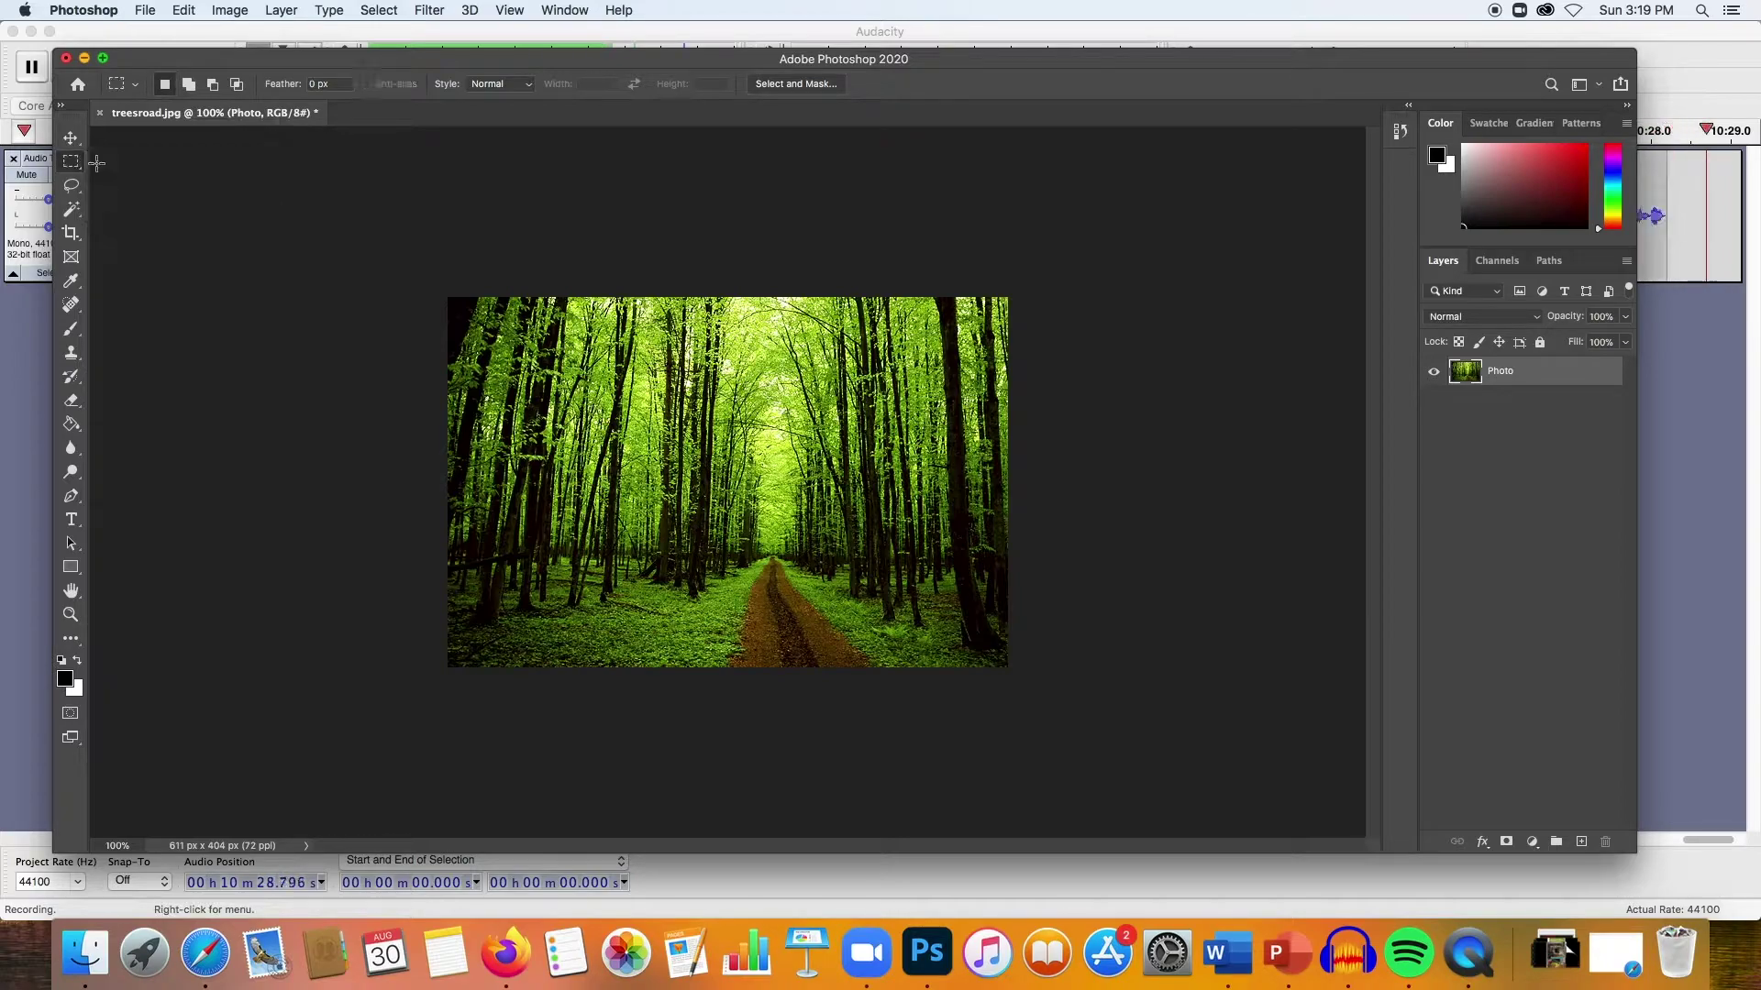
# Step: Crop the forest photo from both sides to about 423 px wide, keeping its full 404 px height
pyautogui.click(71, 235)
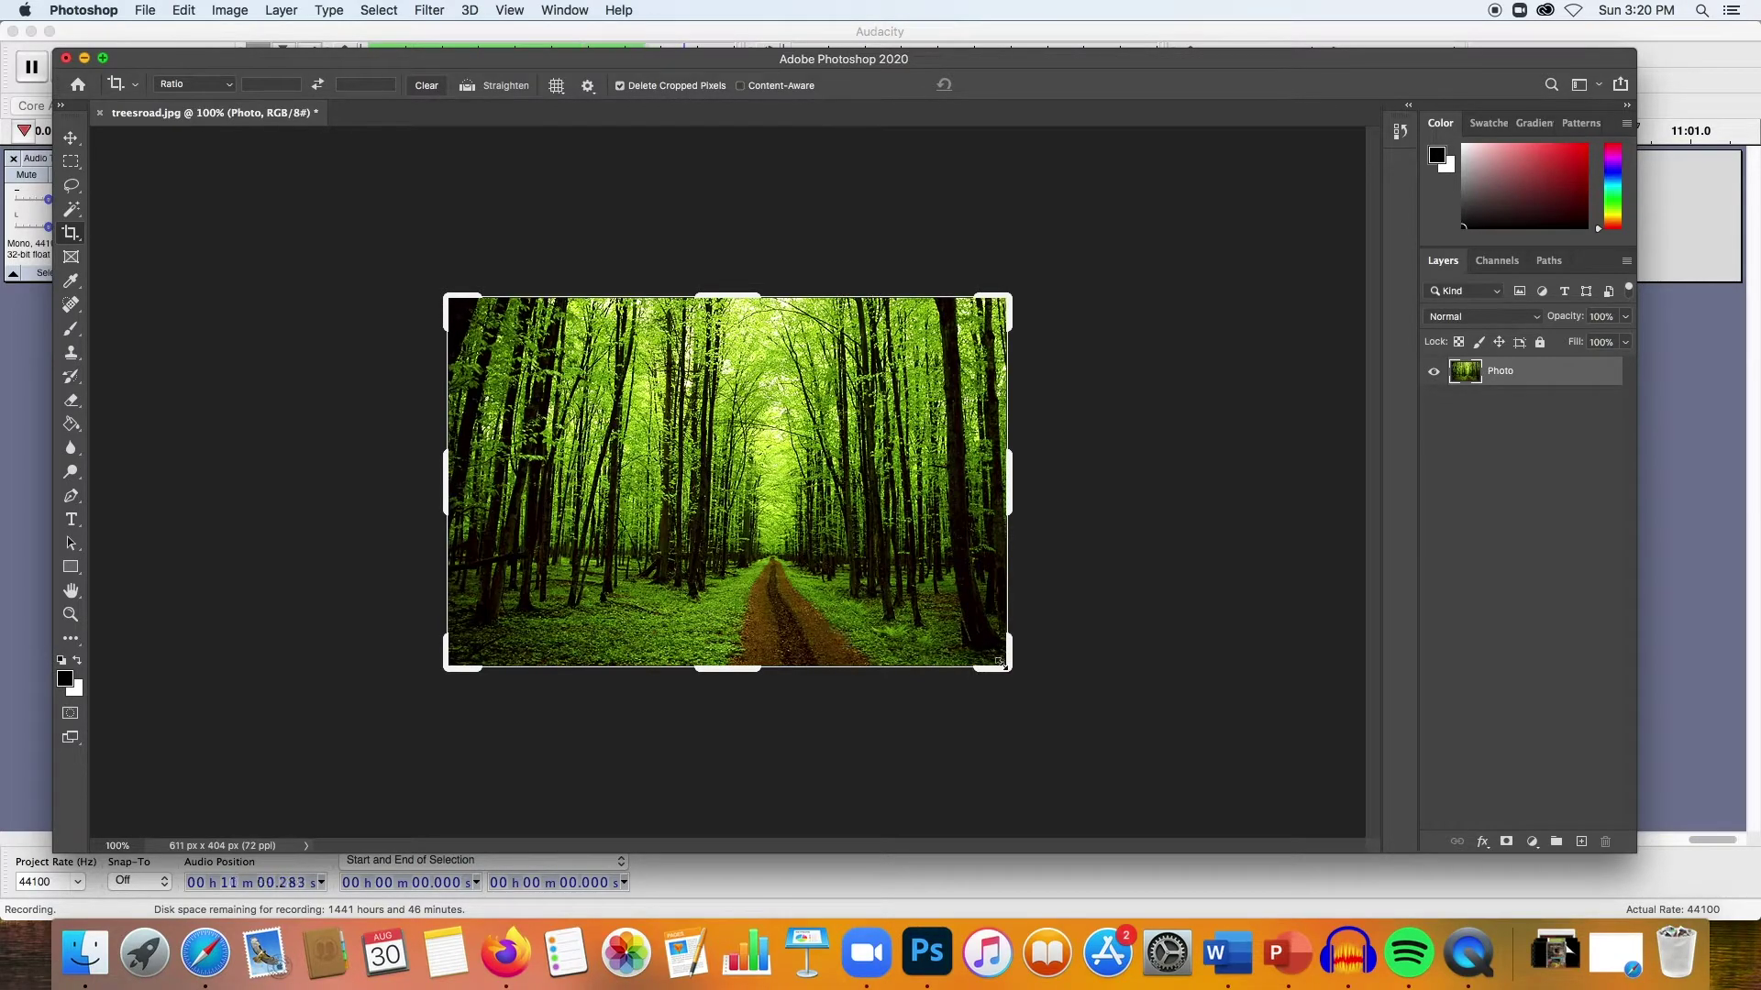
pyautogui.moveTo(1001, 662); pyautogui.dragTo(937, 662)
pyautogui.moveTo(523, 661); pyautogui.dragTo(519, 667)
pyautogui.moveTo(931, 665); pyautogui.dragTo(947, 667)
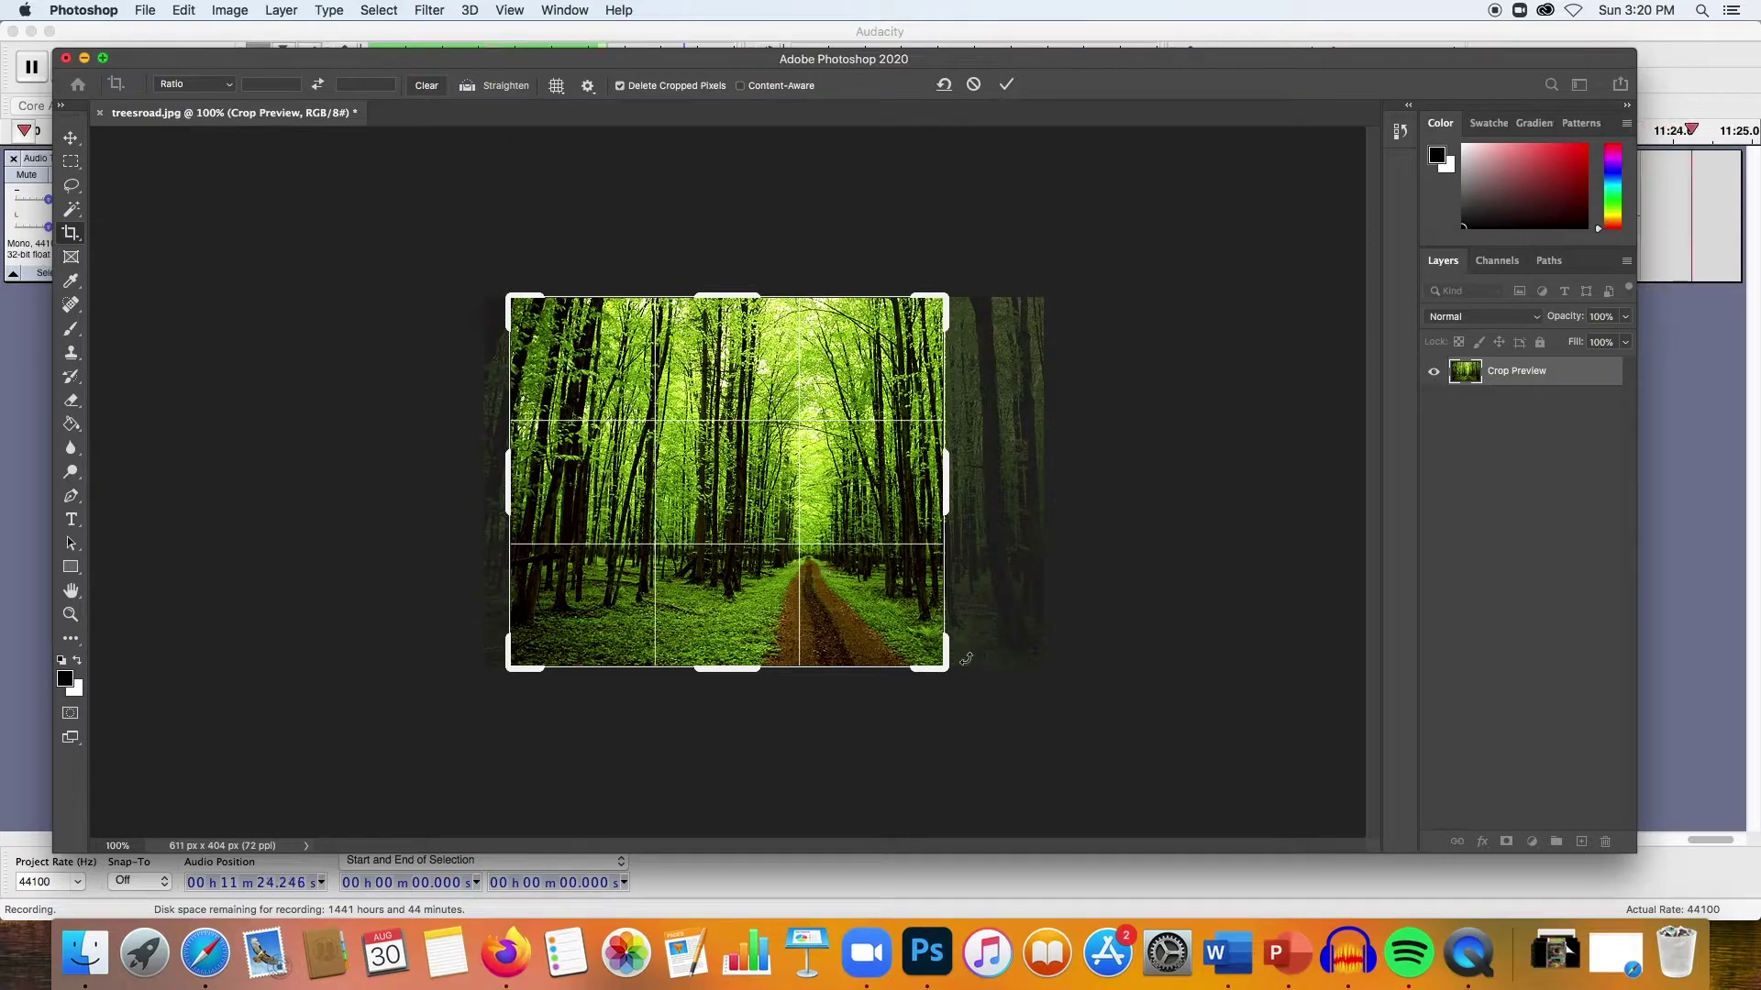
pyautogui.moveTo(945, 666)
pyautogui.mouseDown()
pyautogui.moveTo(965, 664)
pyautogui.moveTo(945, 628)
pyautogui.moveTo(955, 668)
pyautogui.mouseUp()
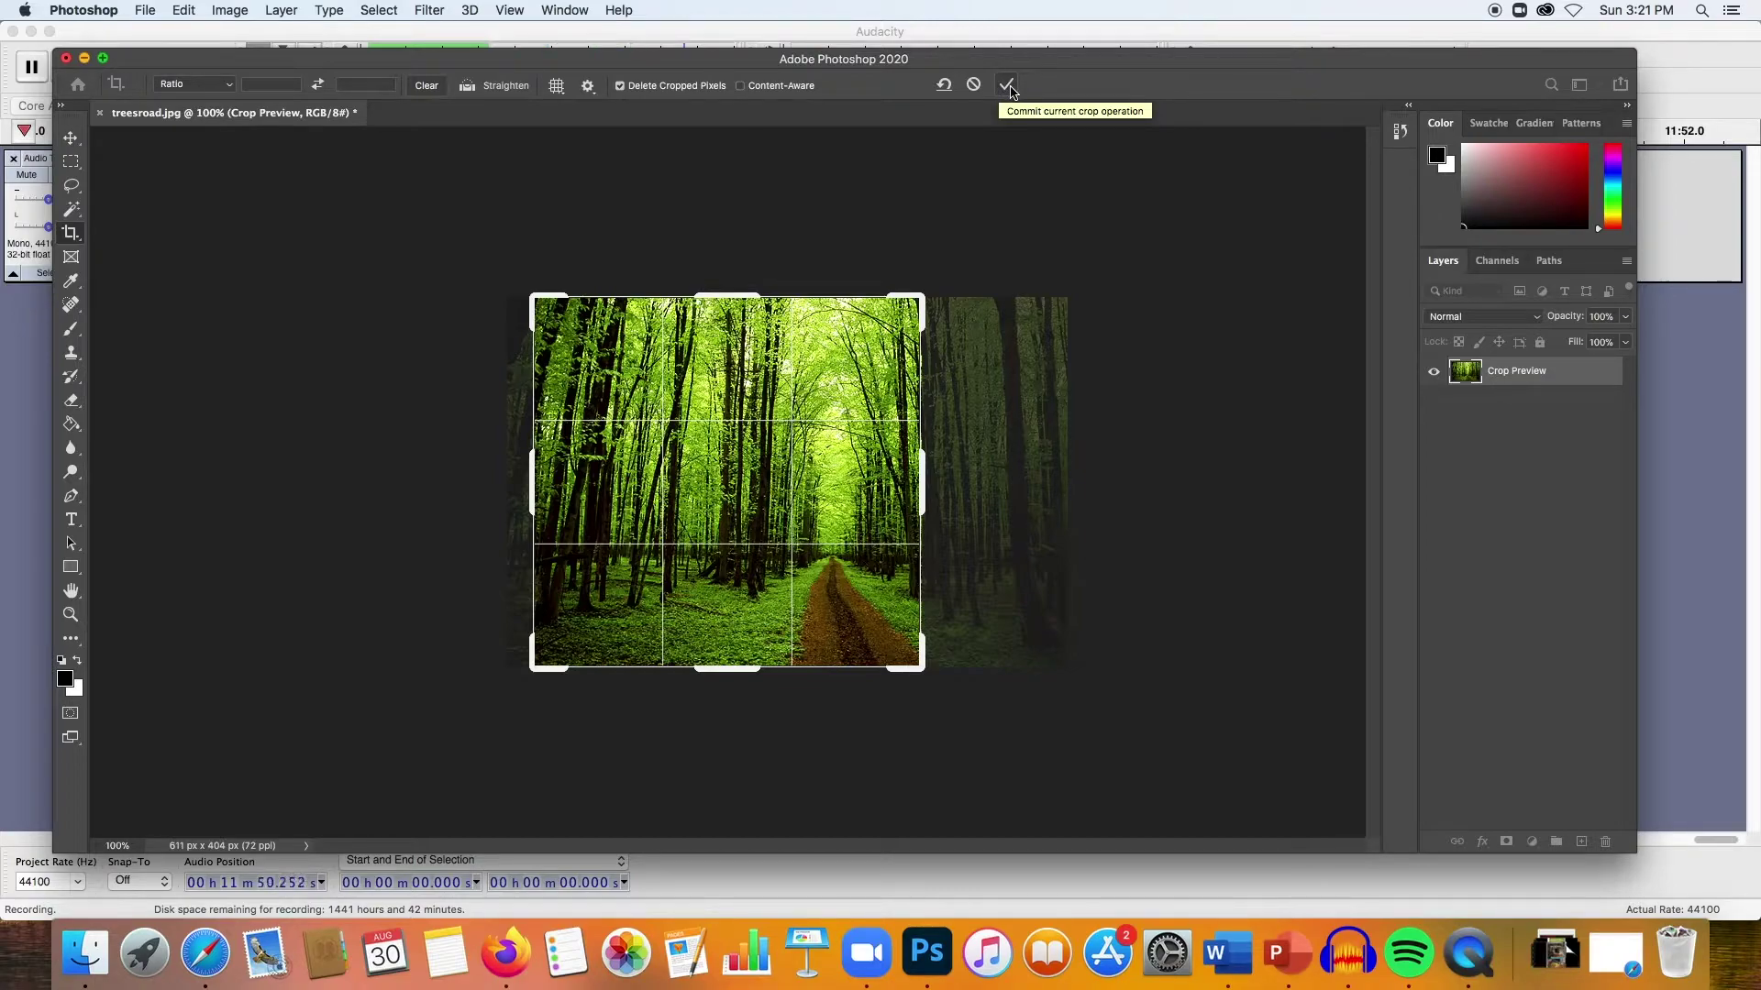
pyautogui.click(1007, 85)
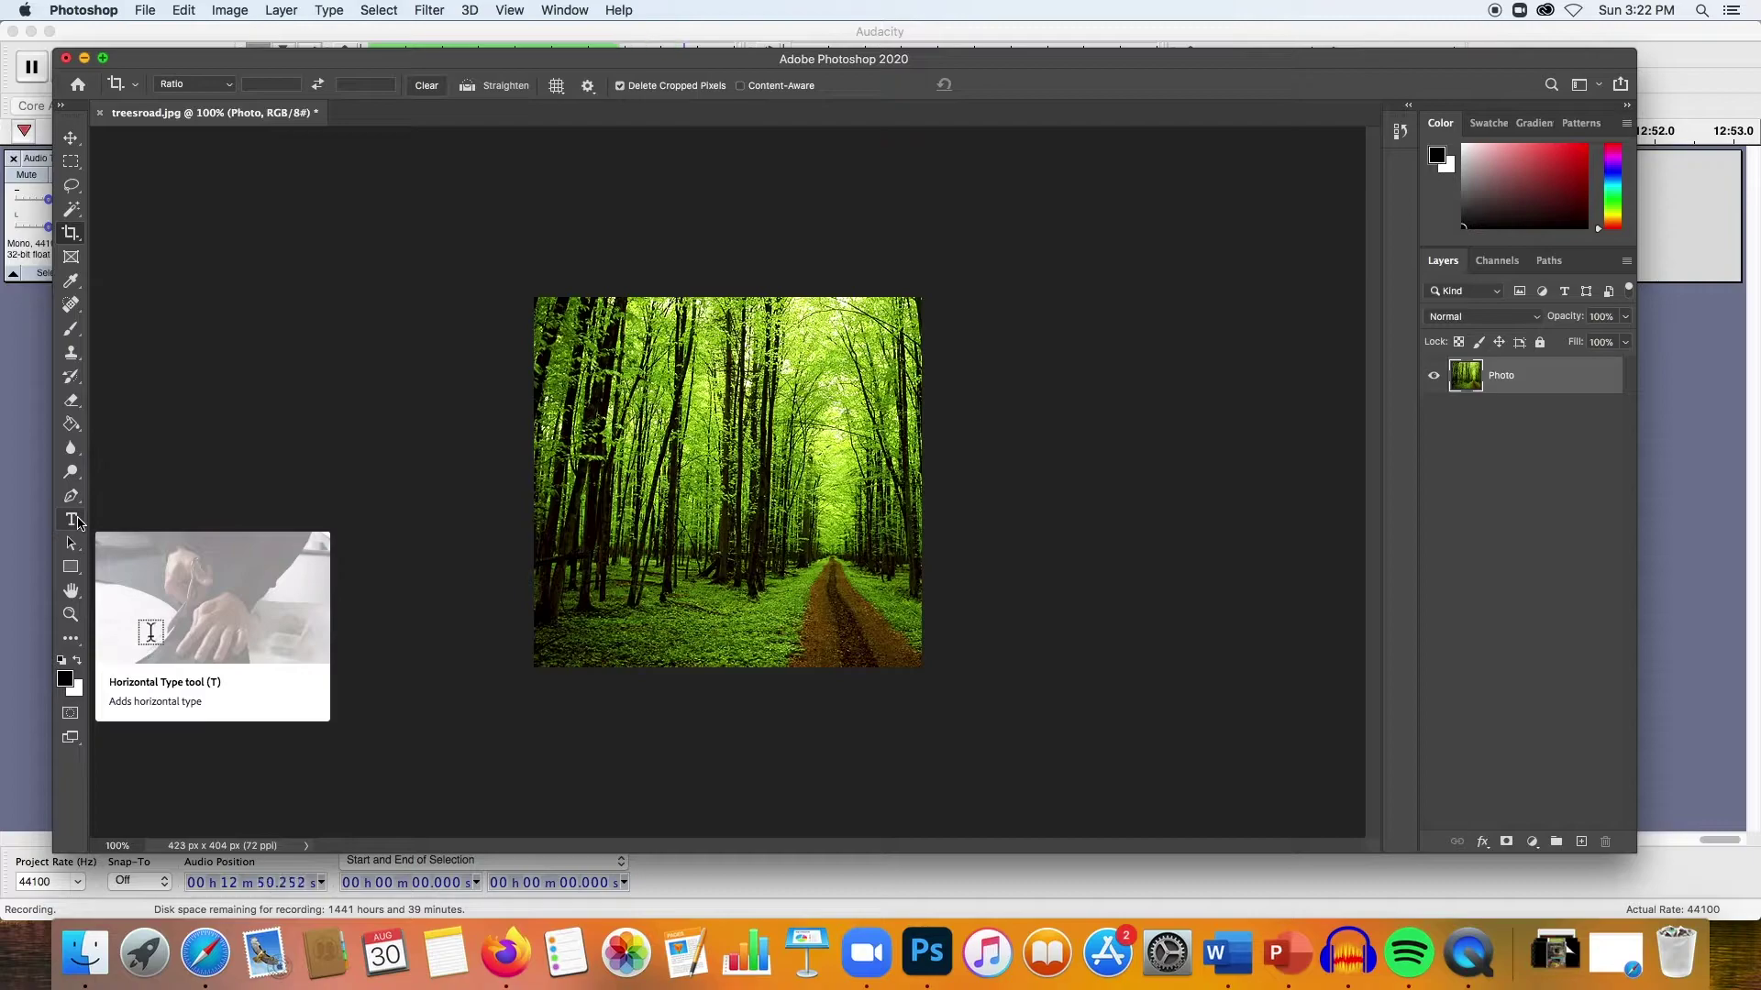
# Step: Set up the Horizontal Type tool with the Georgia font in Bold at 36 pt
pyautogui.click(78, 521)
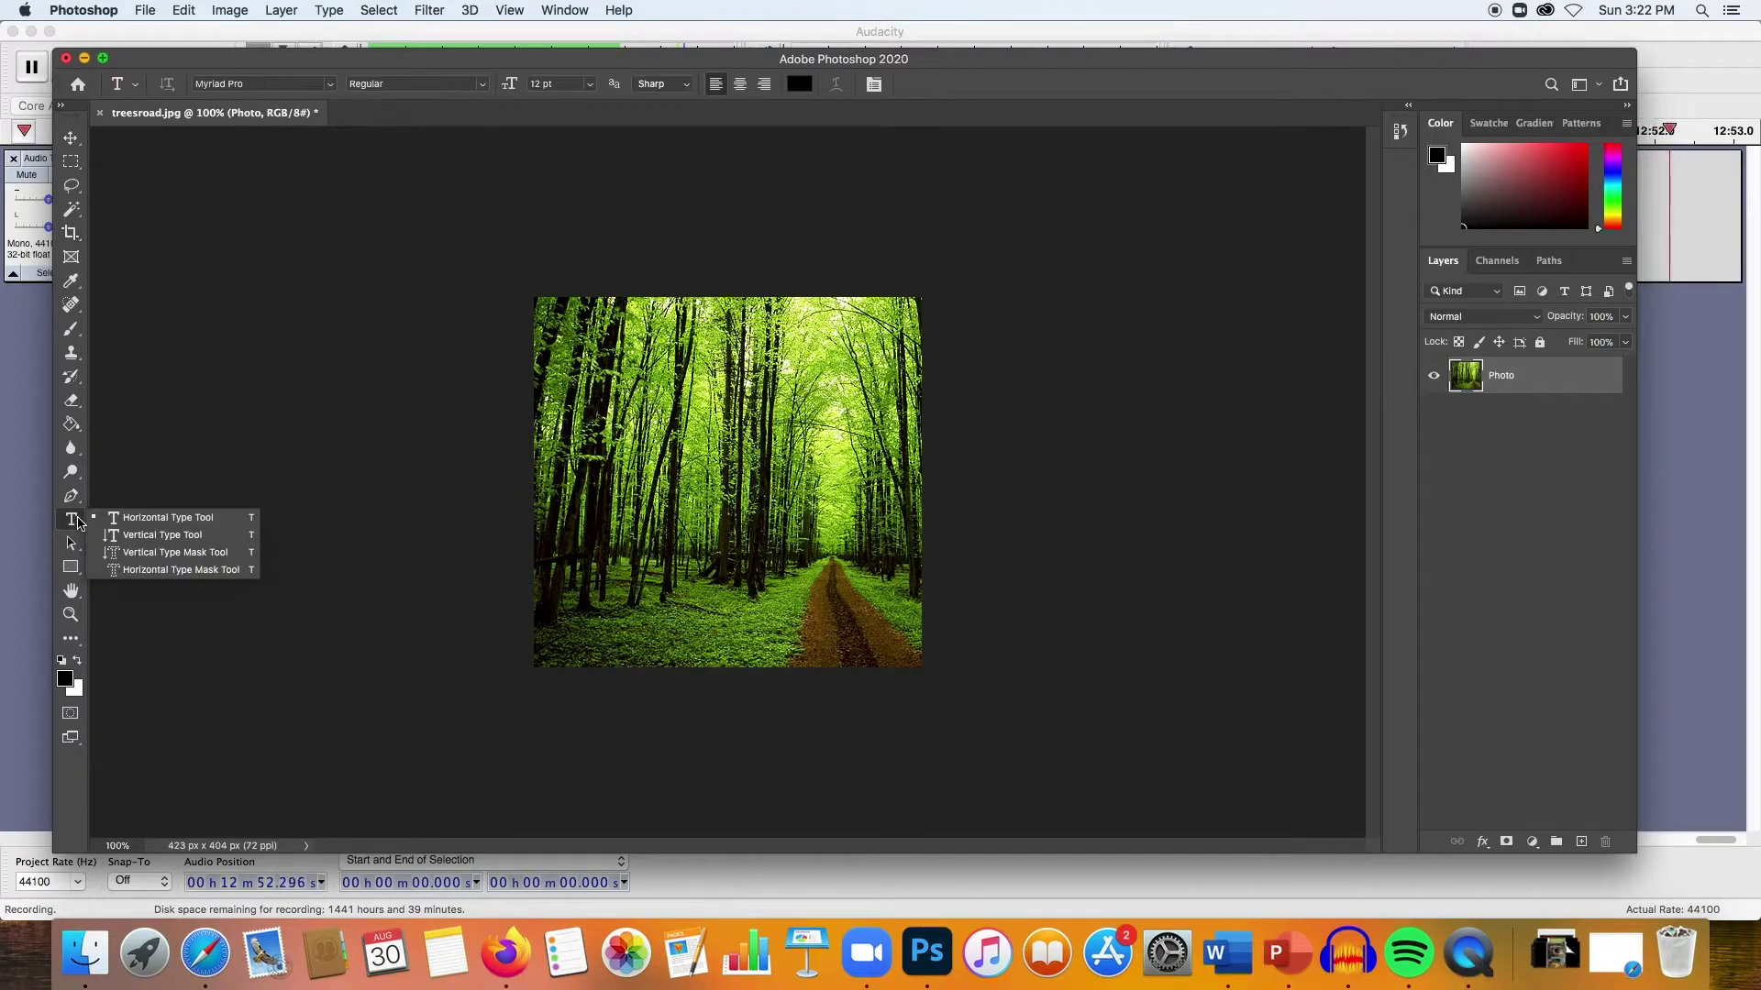
pyautogui.click(136, 519)
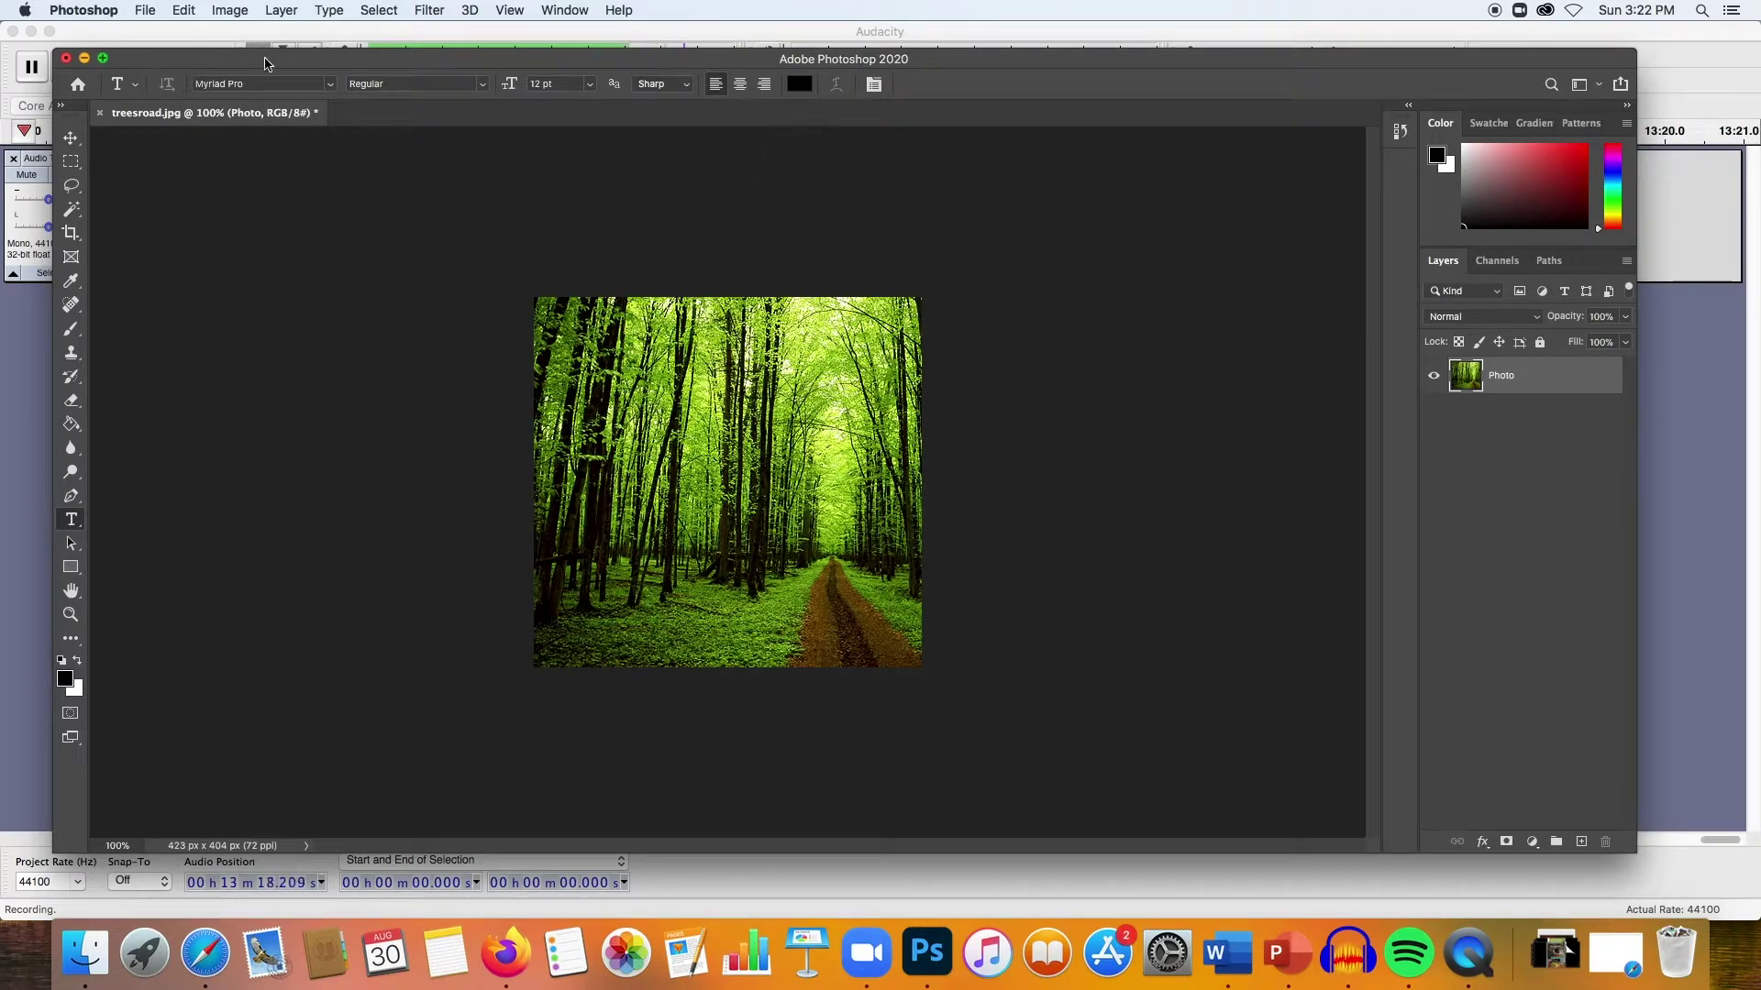
pyautogui.click(332, 85)
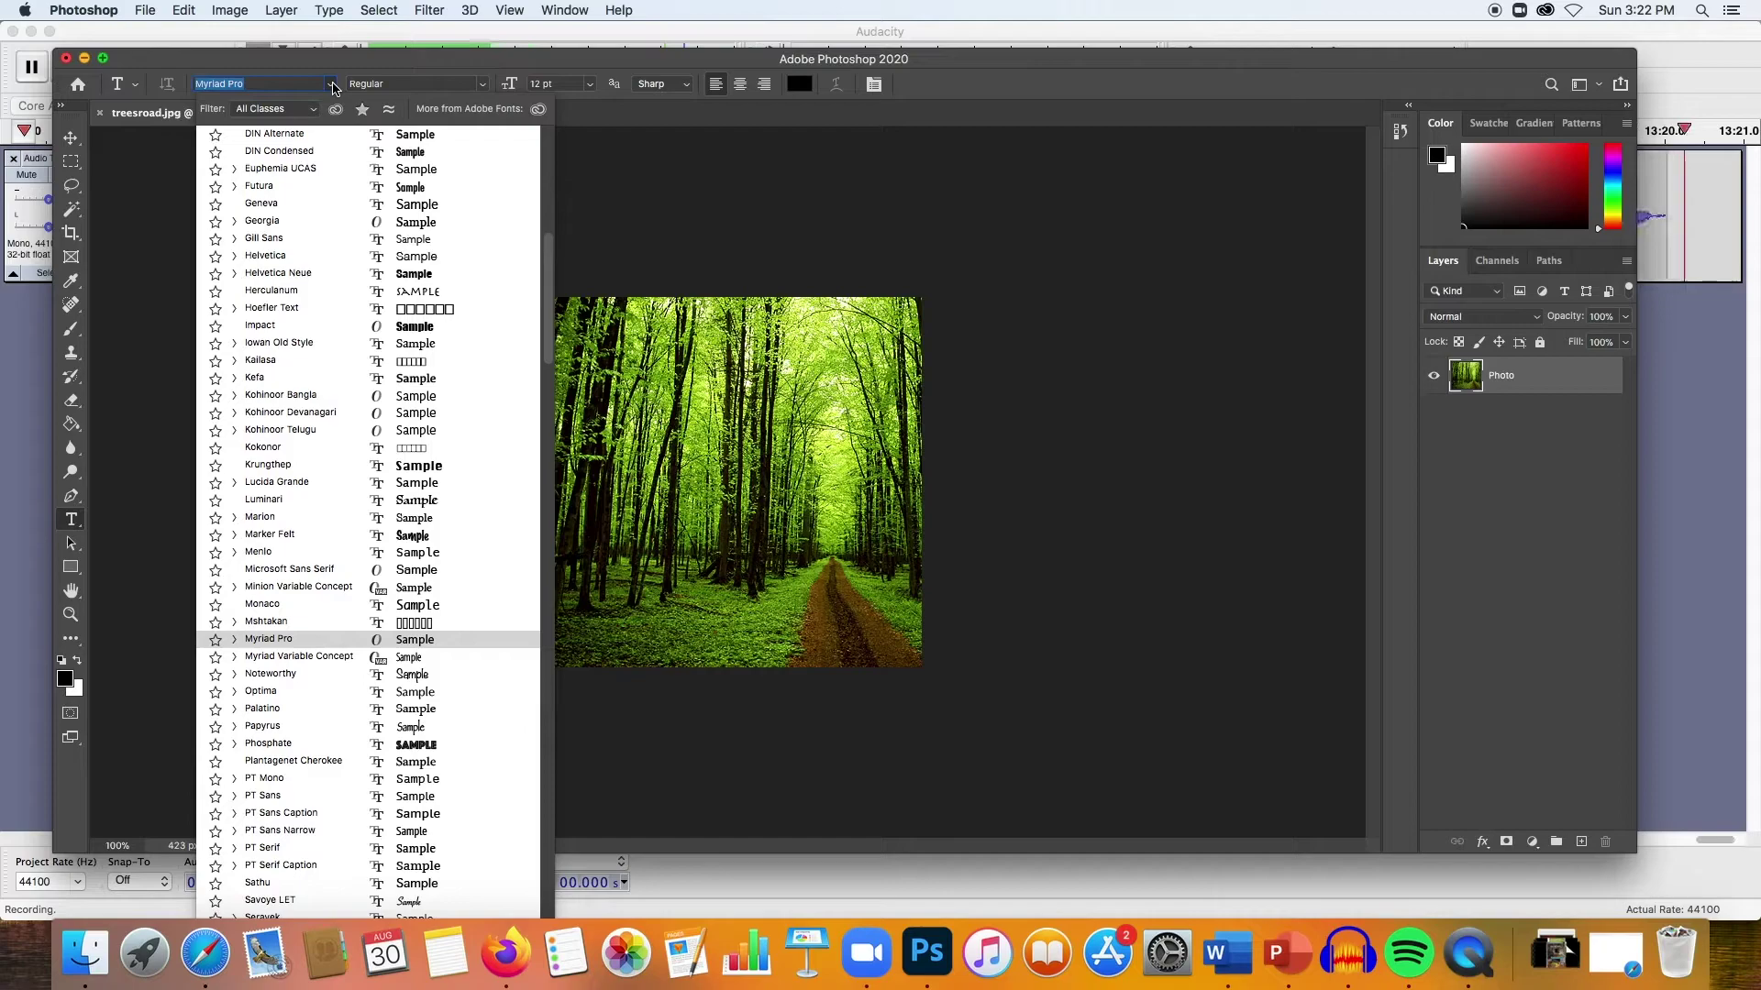
pyautogui.click(316, 224)
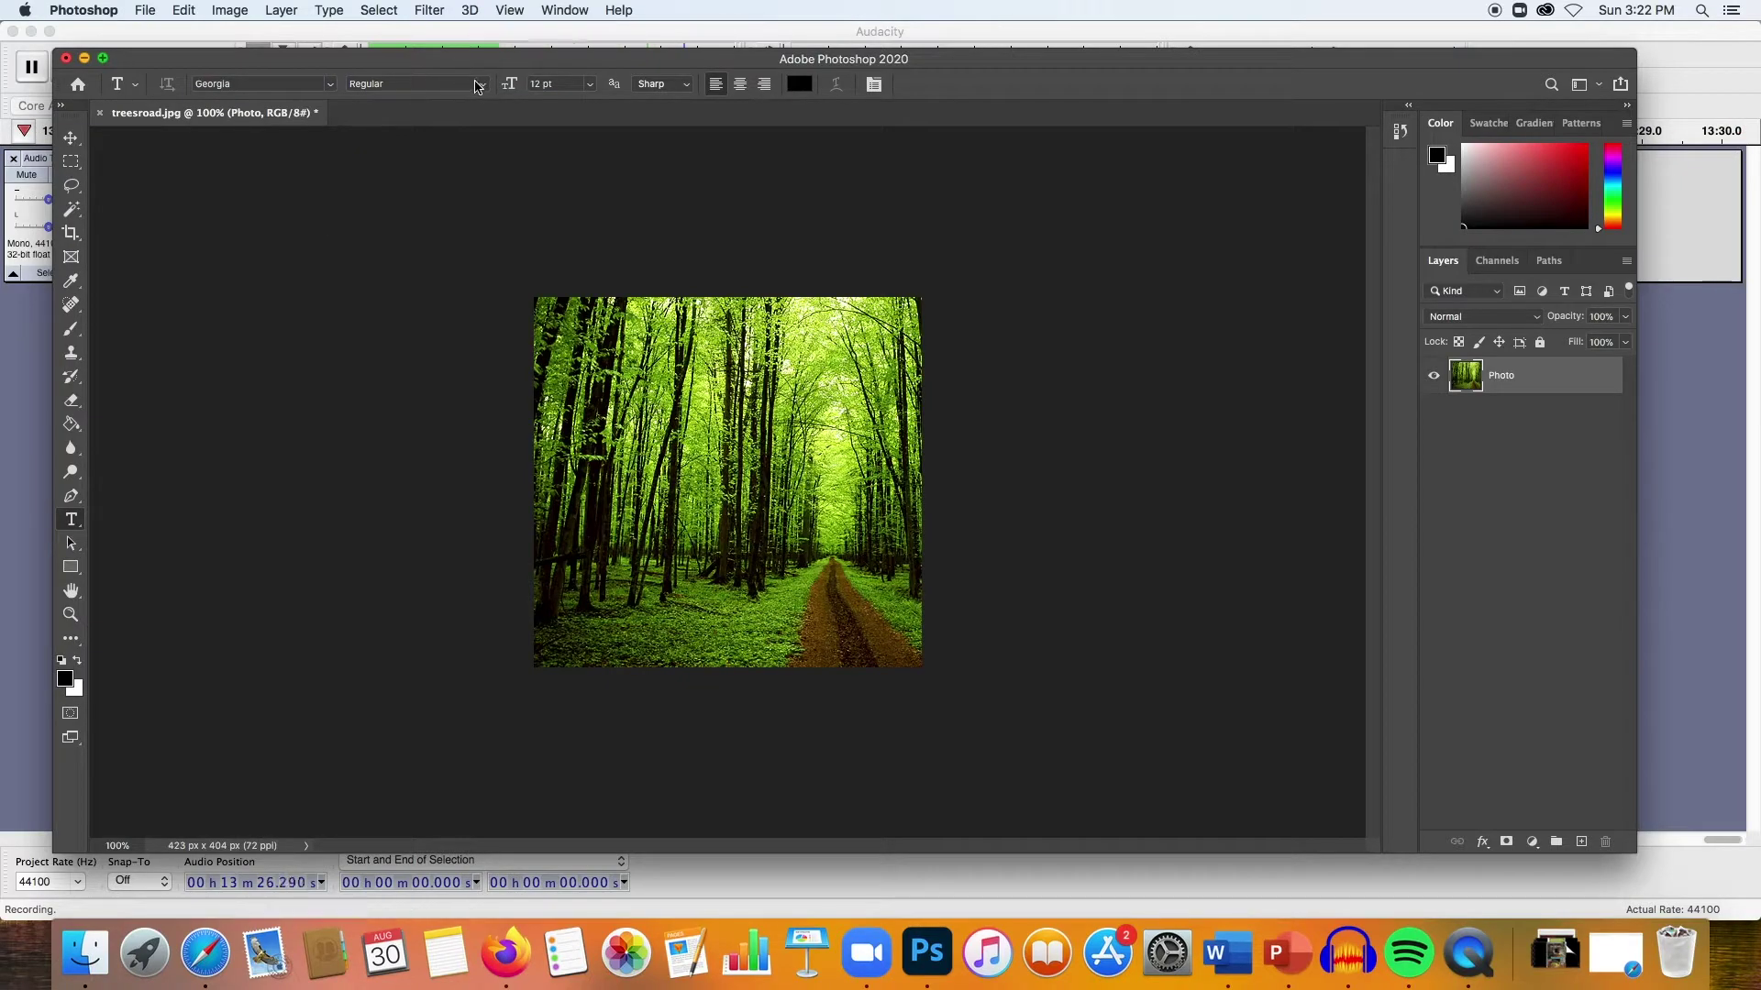
pyautogui.click(482, 84)
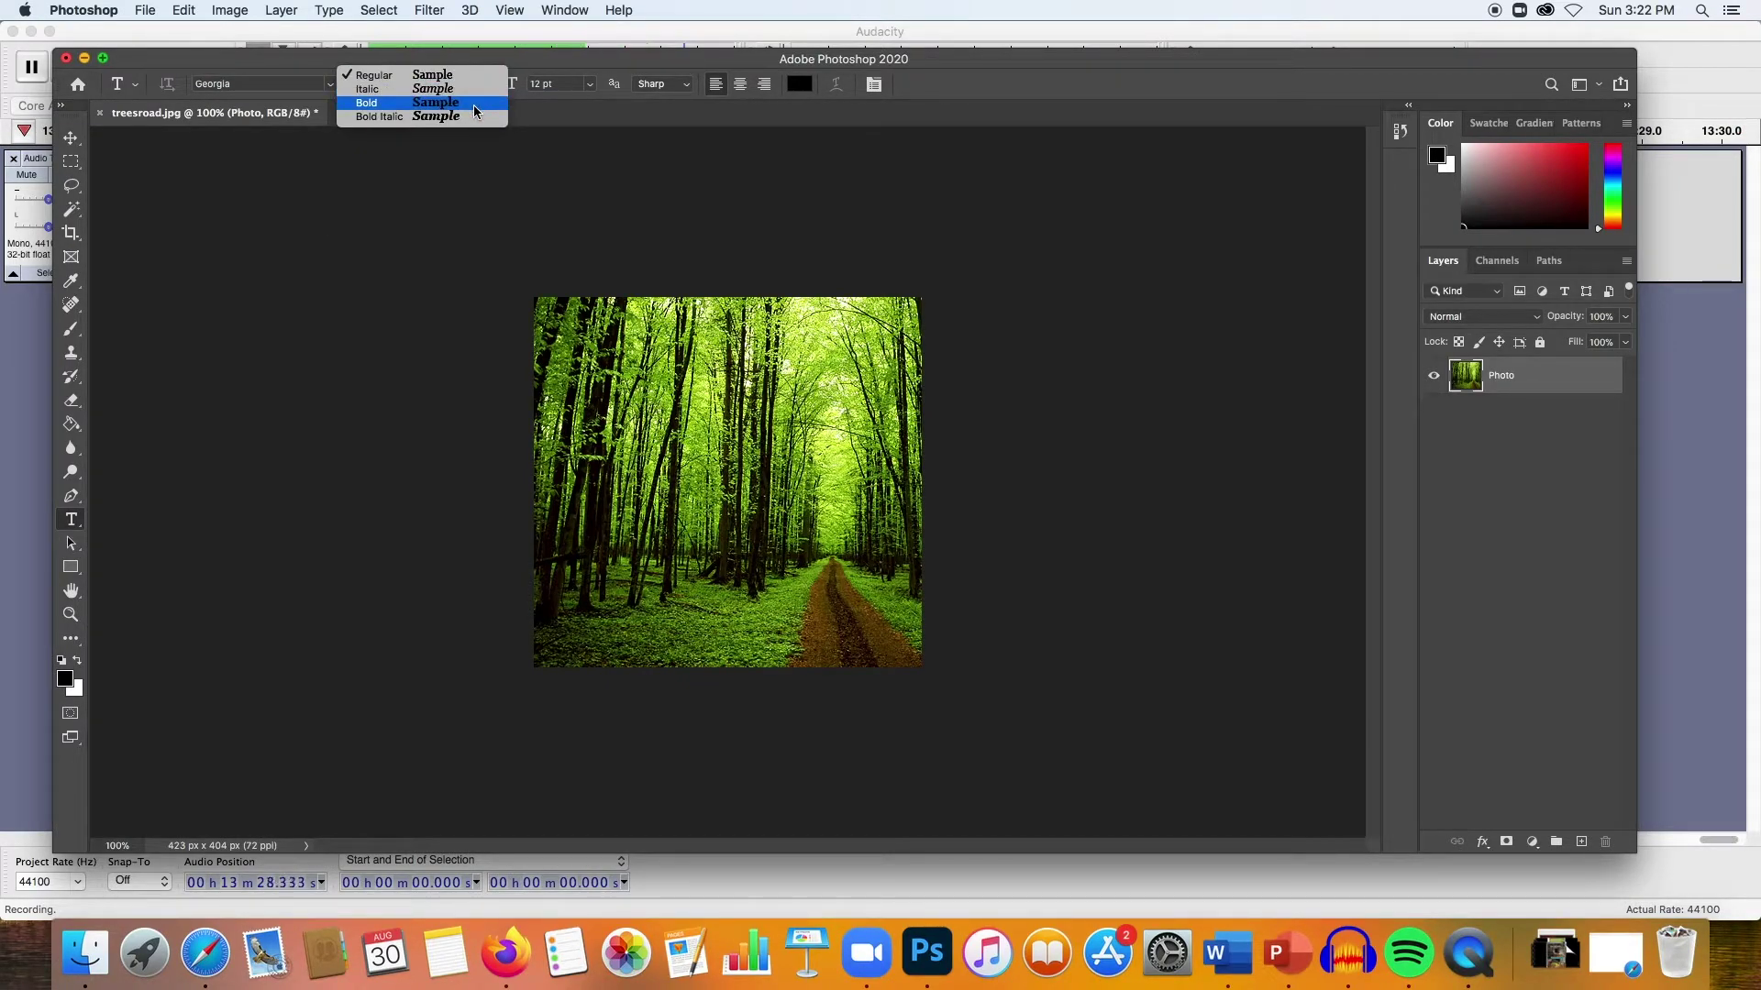
pyautogui.click(463, 102)
pyautogui.click(590, 83)
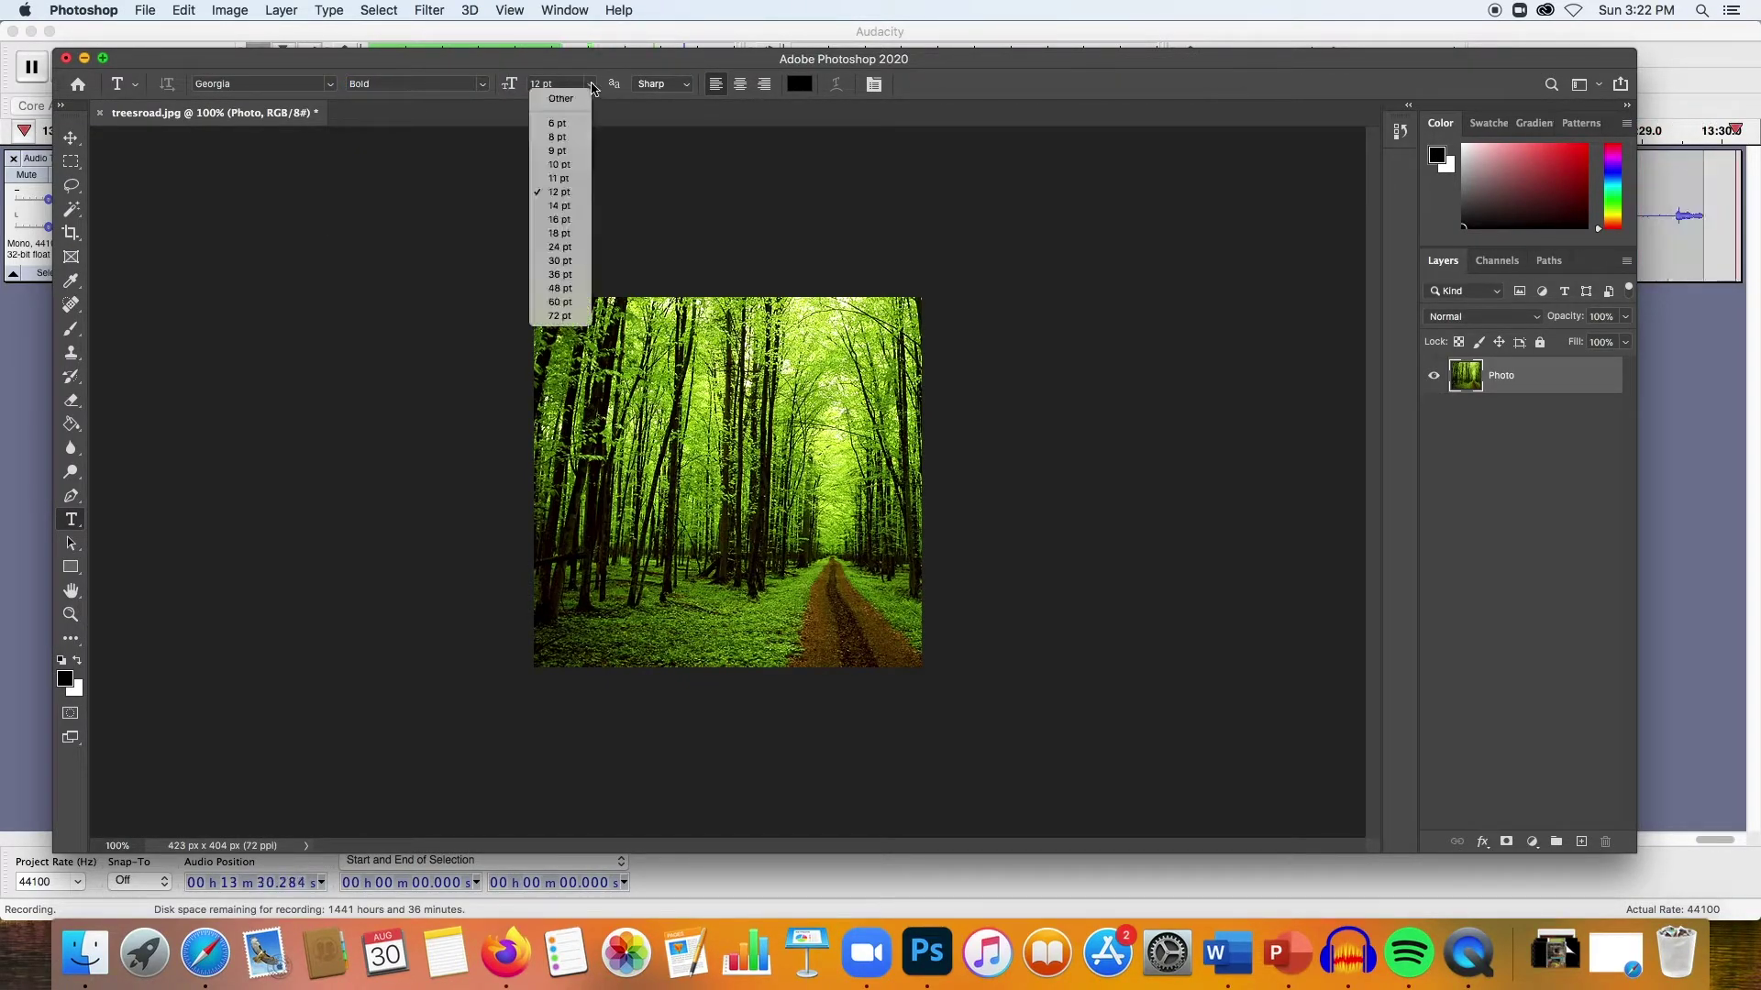
pyautogui.click(568, 274)
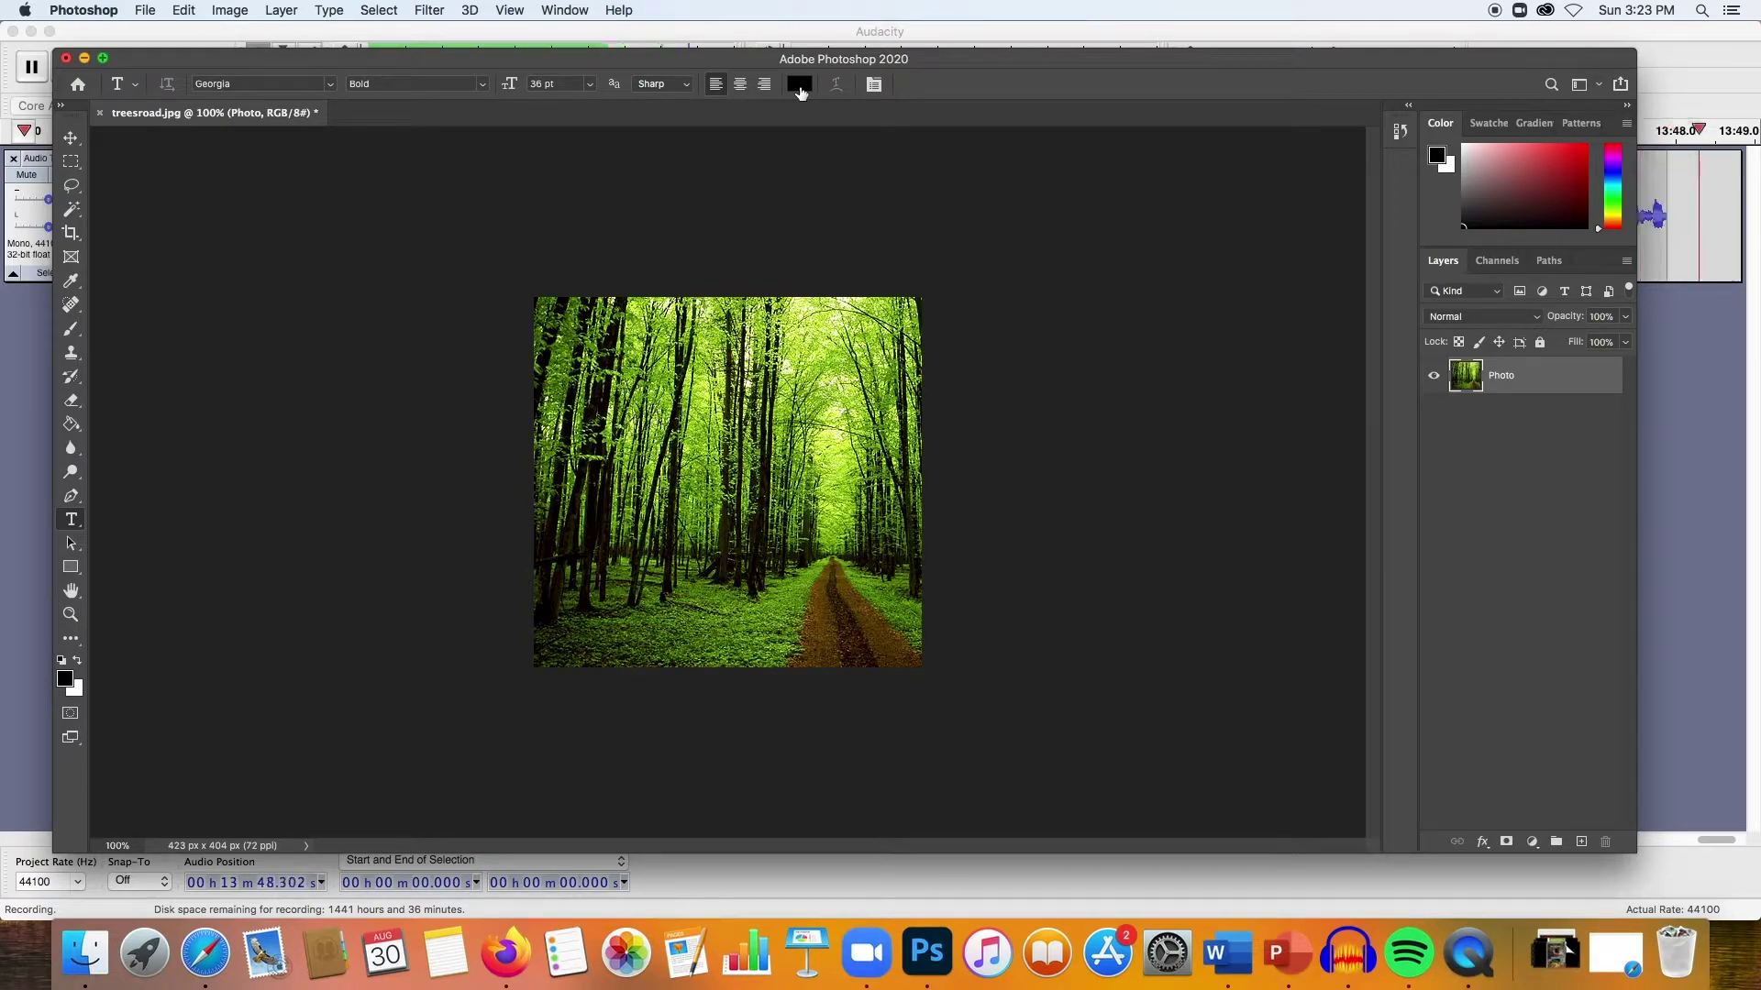
# Step: Try green and blue hues for the text color, and apply the dark red 620512
pyautogui.click(800, 85)
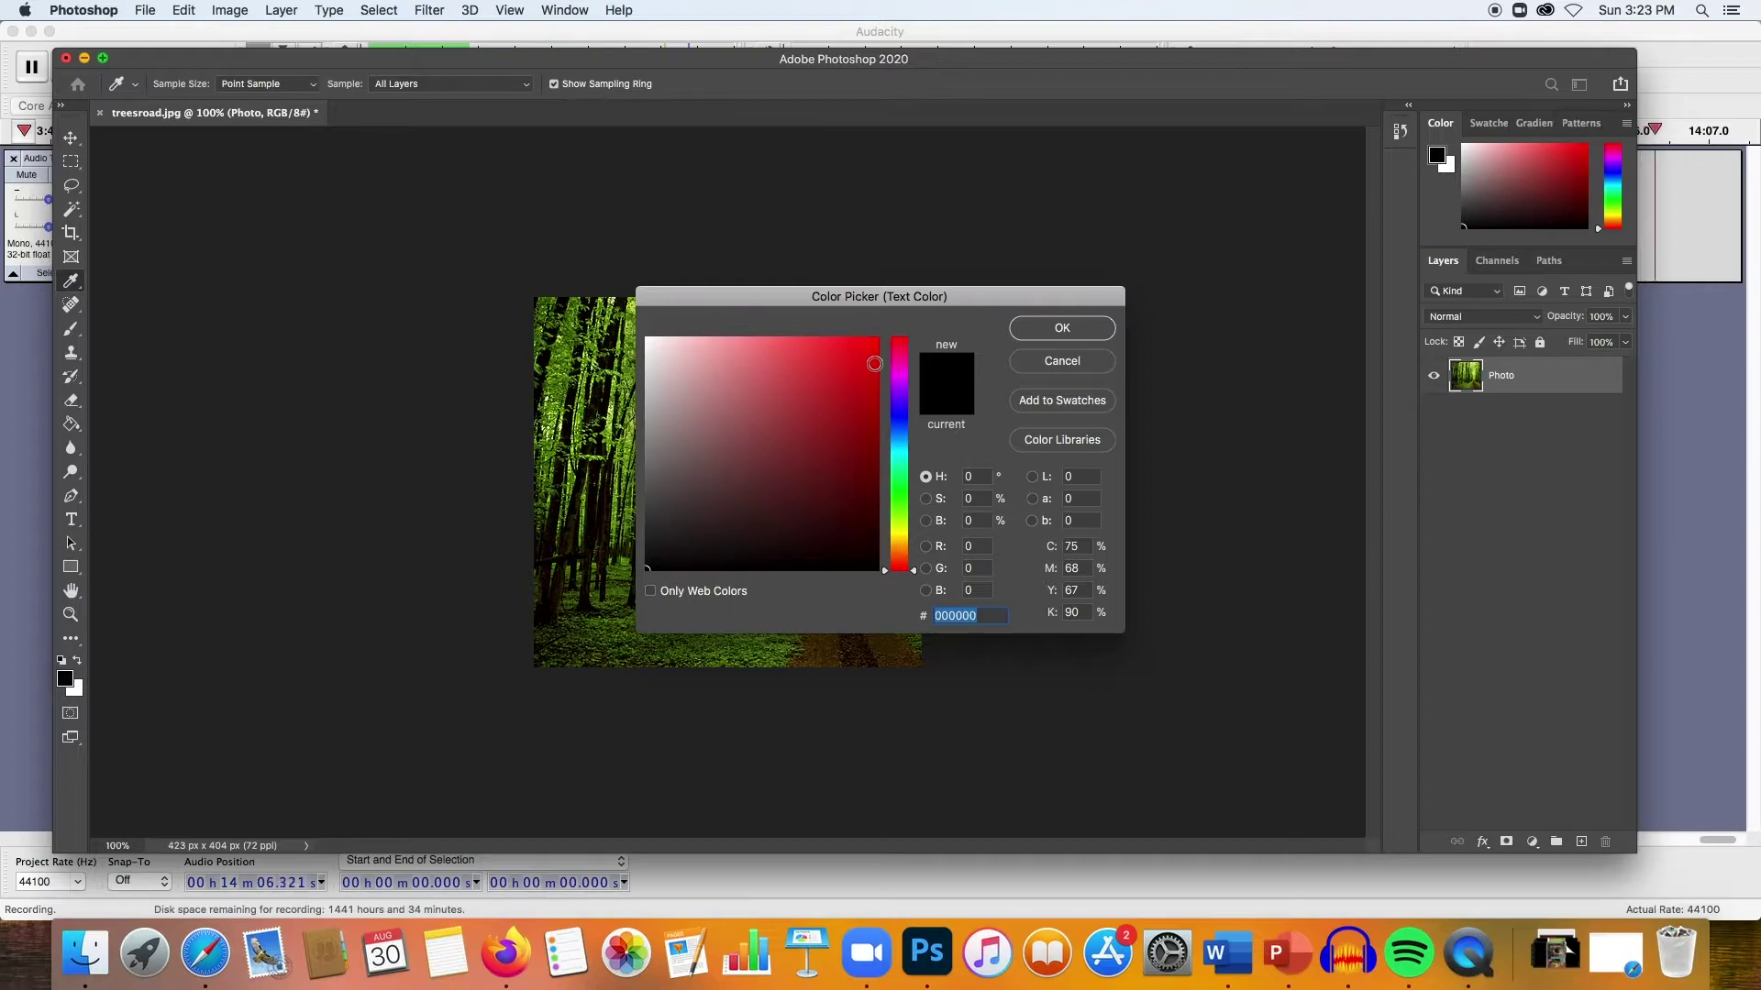
pyautogui.click(901, 502)
pyautogui.moveTo(902, 506); pyautogui.dragTo(902, 502)
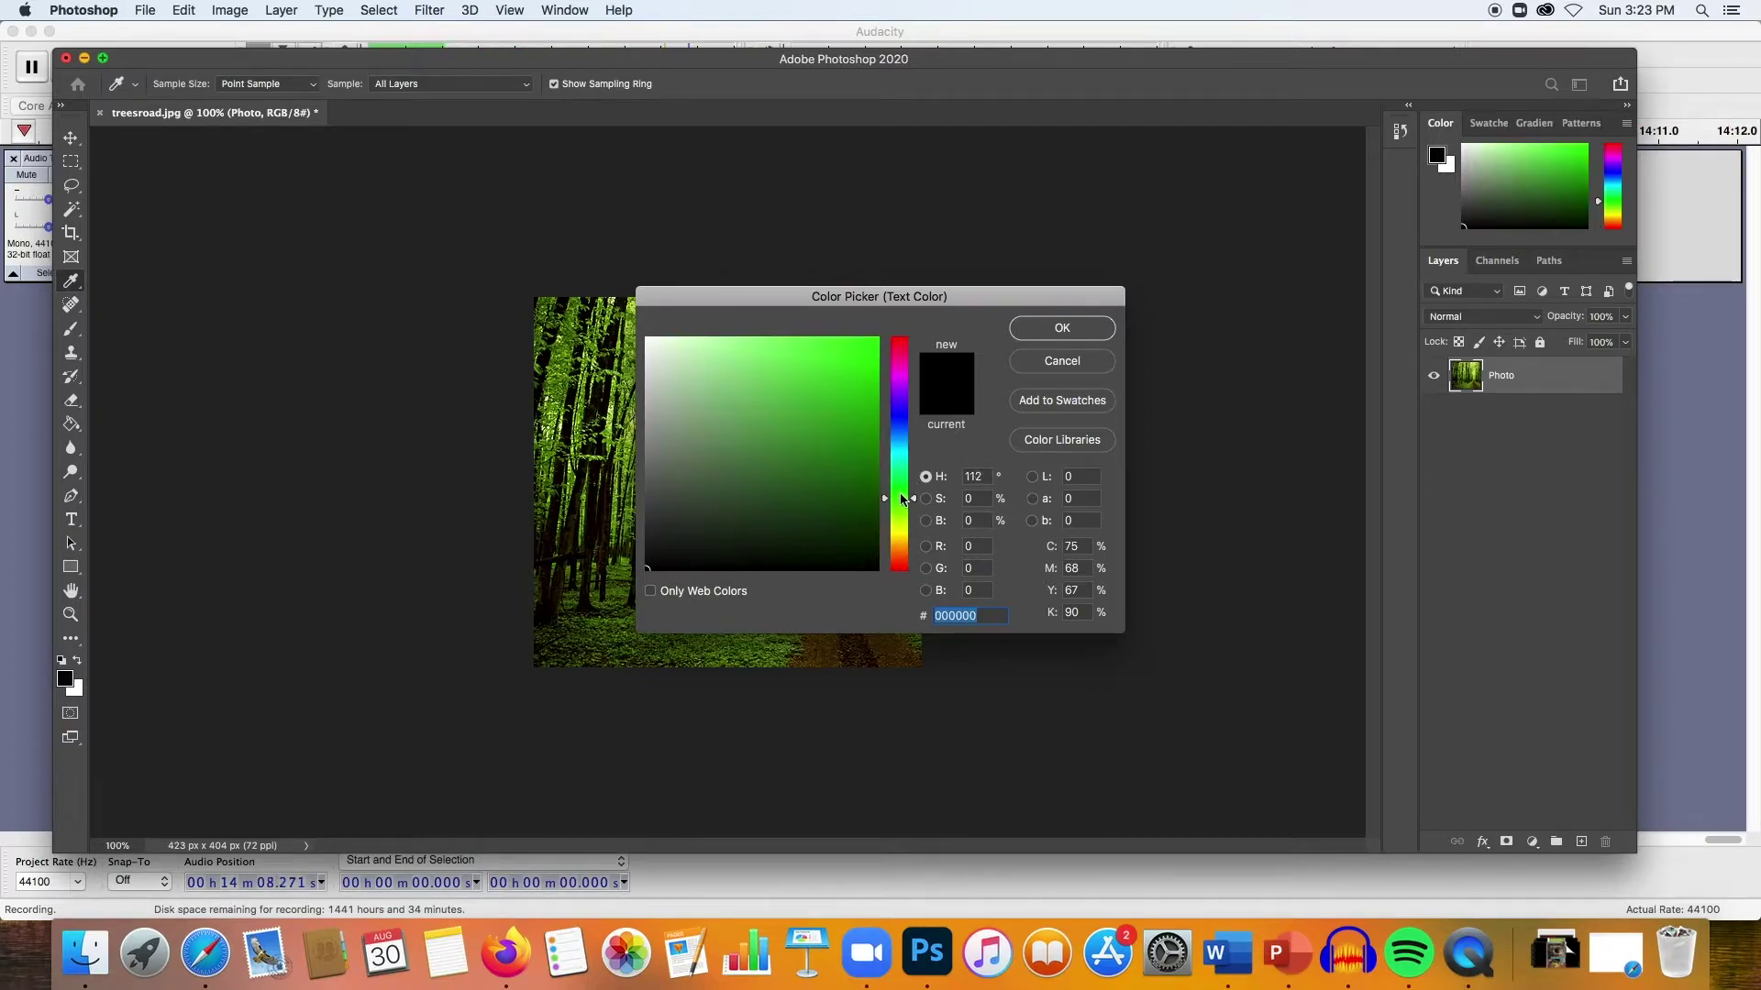
pyautogui.click(904, 418)
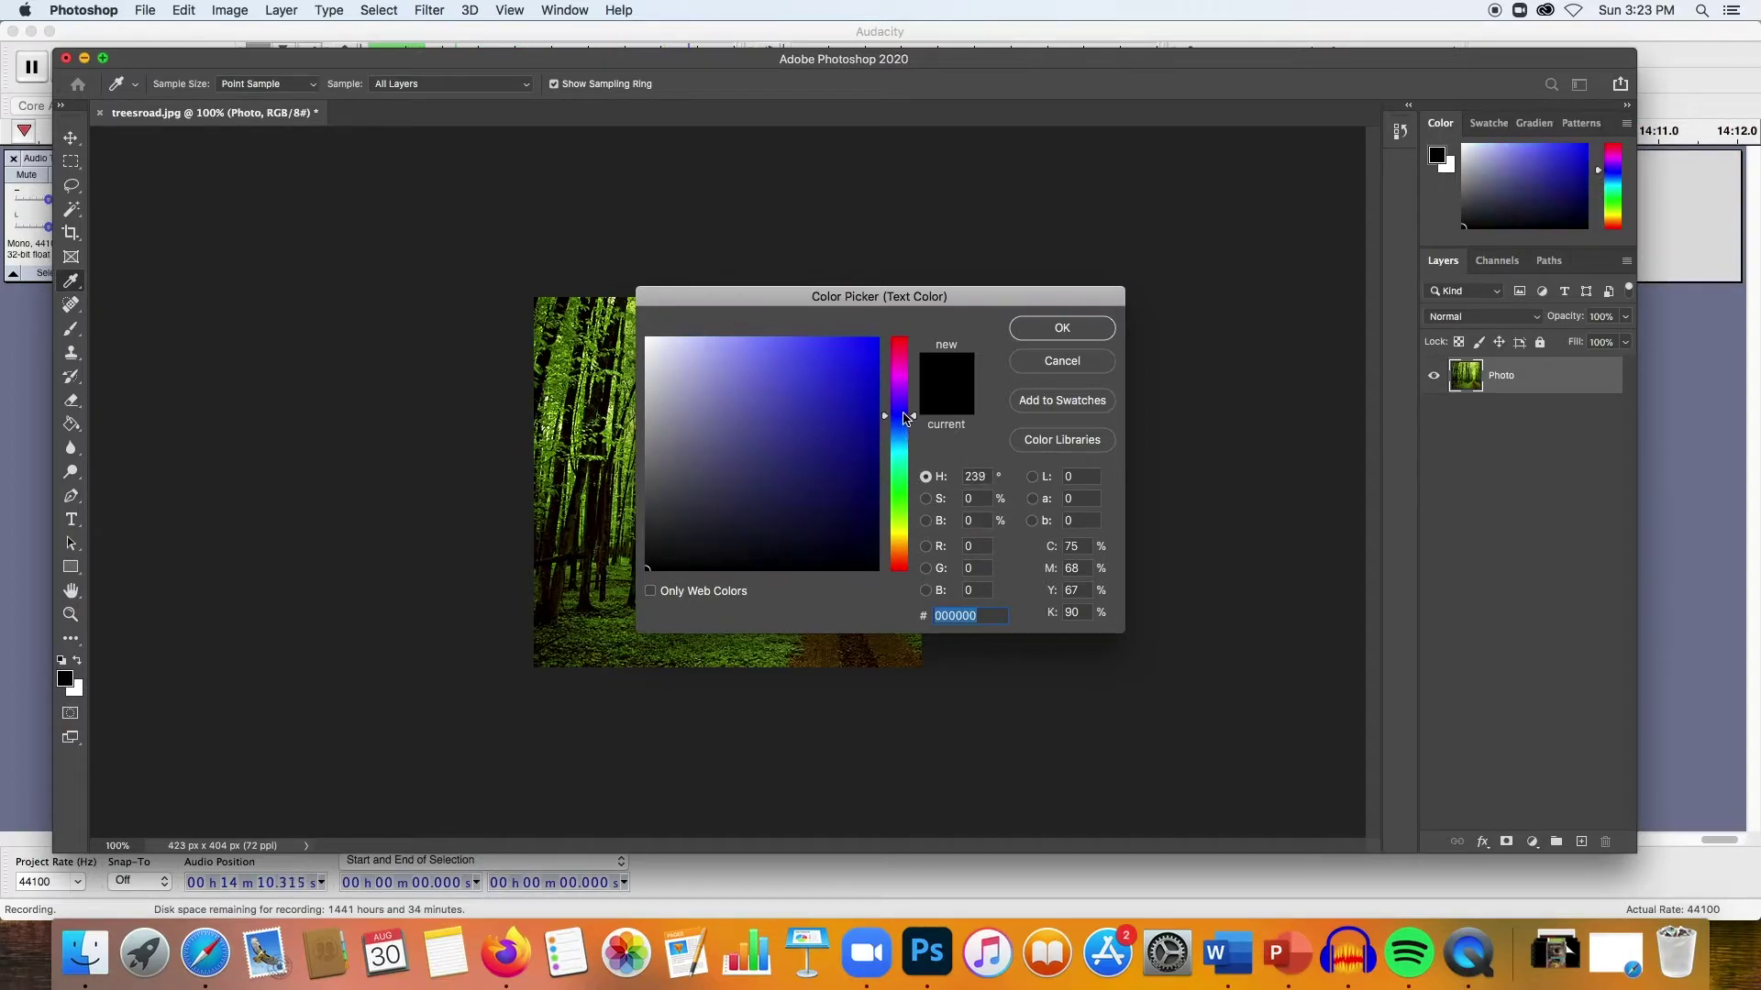
pyautogui.moveTo(904, 418)
pyautogui.mouseDown()
pyautogui.moveTo(906, 345)
pyautogui.moveTo(865, 368)
pyautogui.moveTo(871, 450)
pyautogui.mouseUp()
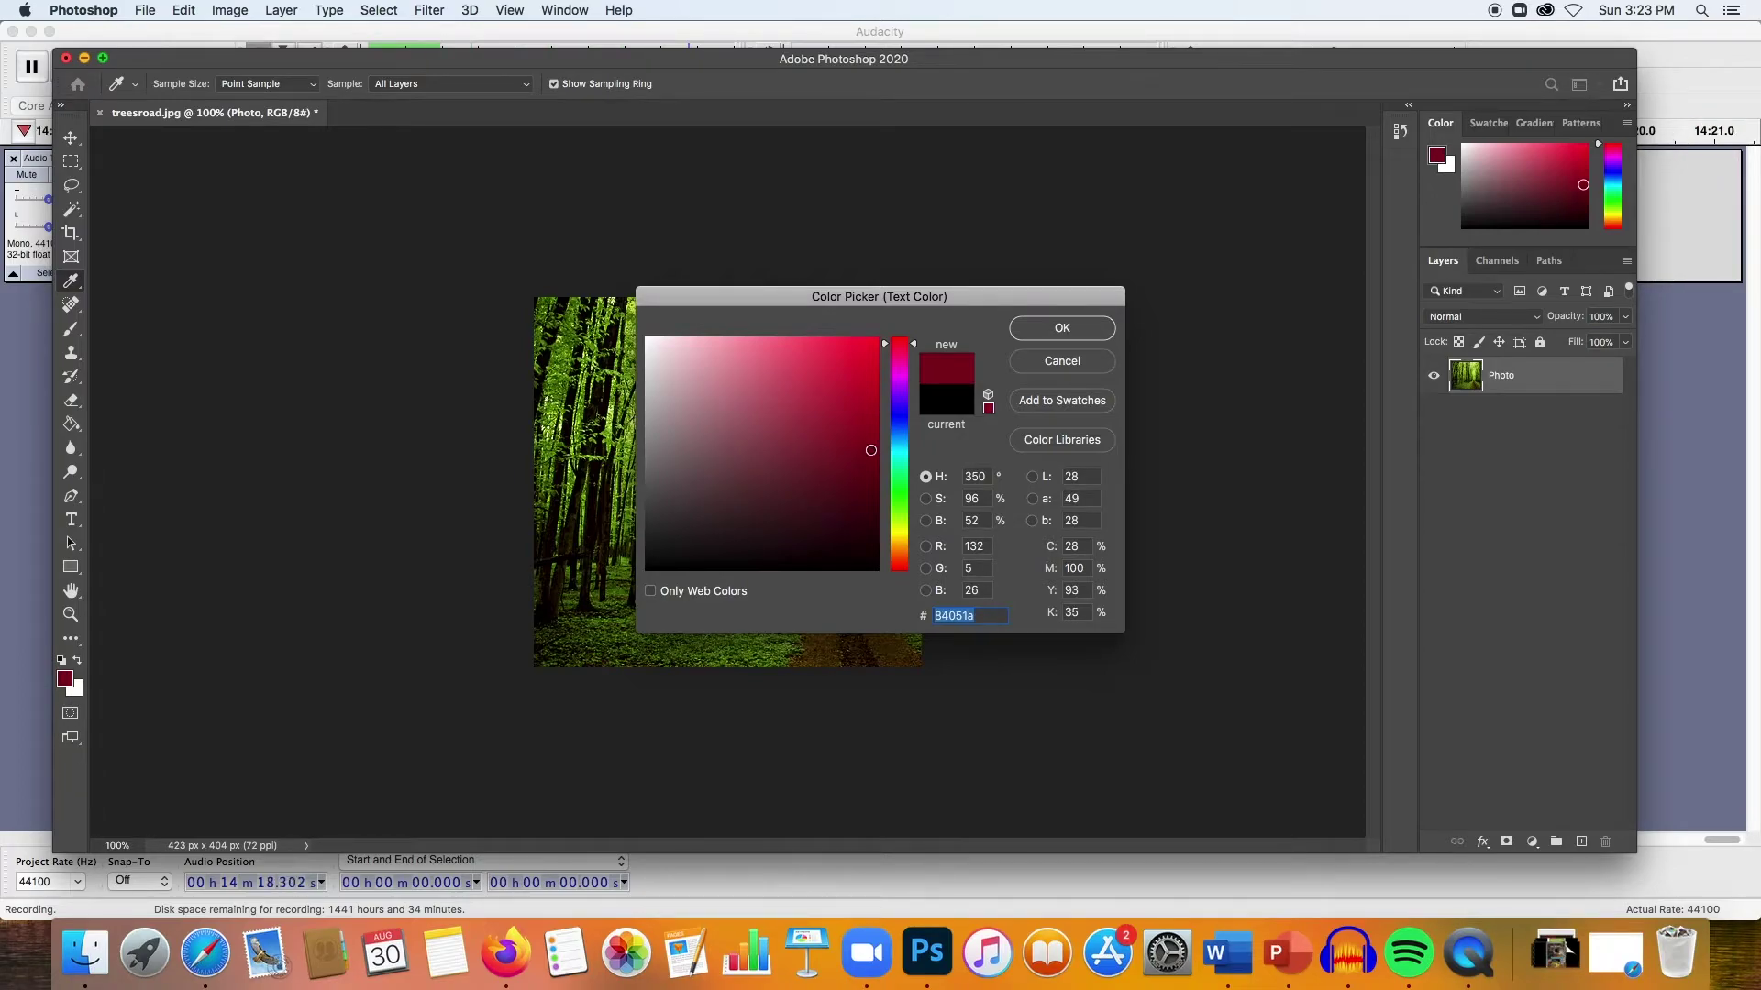
pyautogui.moveTo(913, 345)
pyautogui.mouseDown()
pyautogui.moveTo(915, 548)
pyautogui.moveTo(910, 346)
pyautogui.mouseUp()
pyautogui.moveTo(790, 352)
pyautogui.mouseDown()
pyautogui.moveTo(838, 344)
pyautogui.moveTo(875, 365)
pyautogui.moveTo(872, 438)
pyautogui.mouseUp()
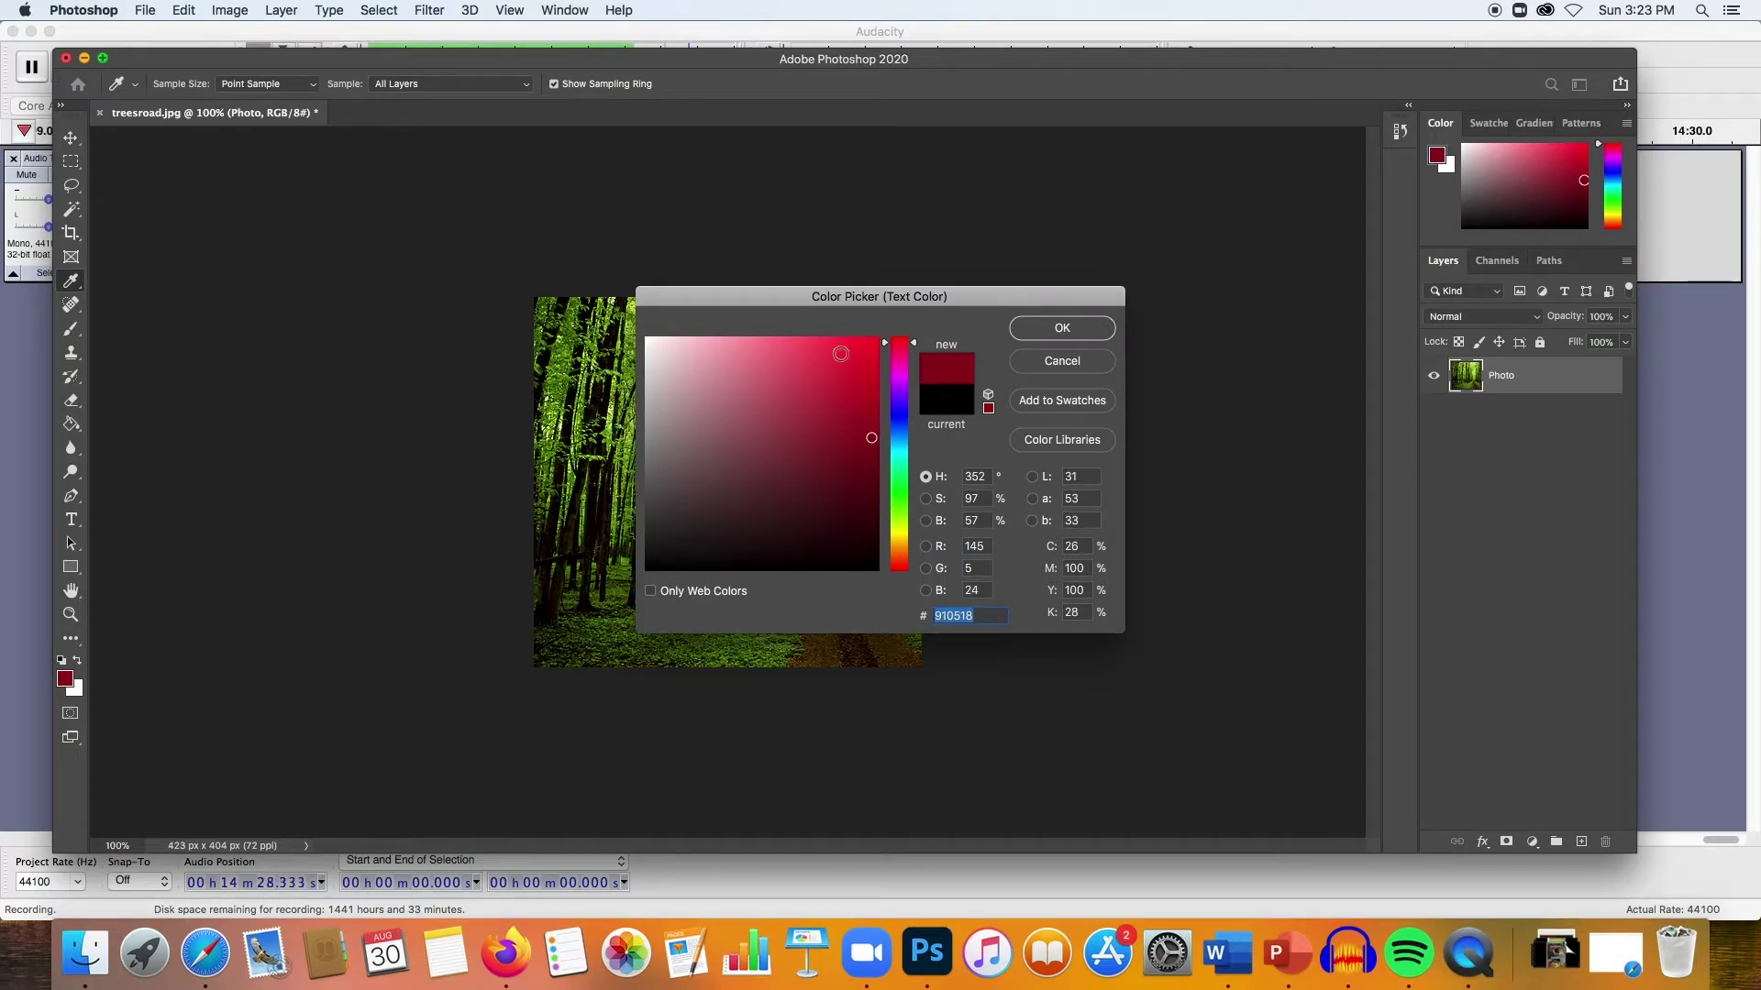
pyautogui.moveTo(862, 473); pyautogui.dragTo(866, 481)
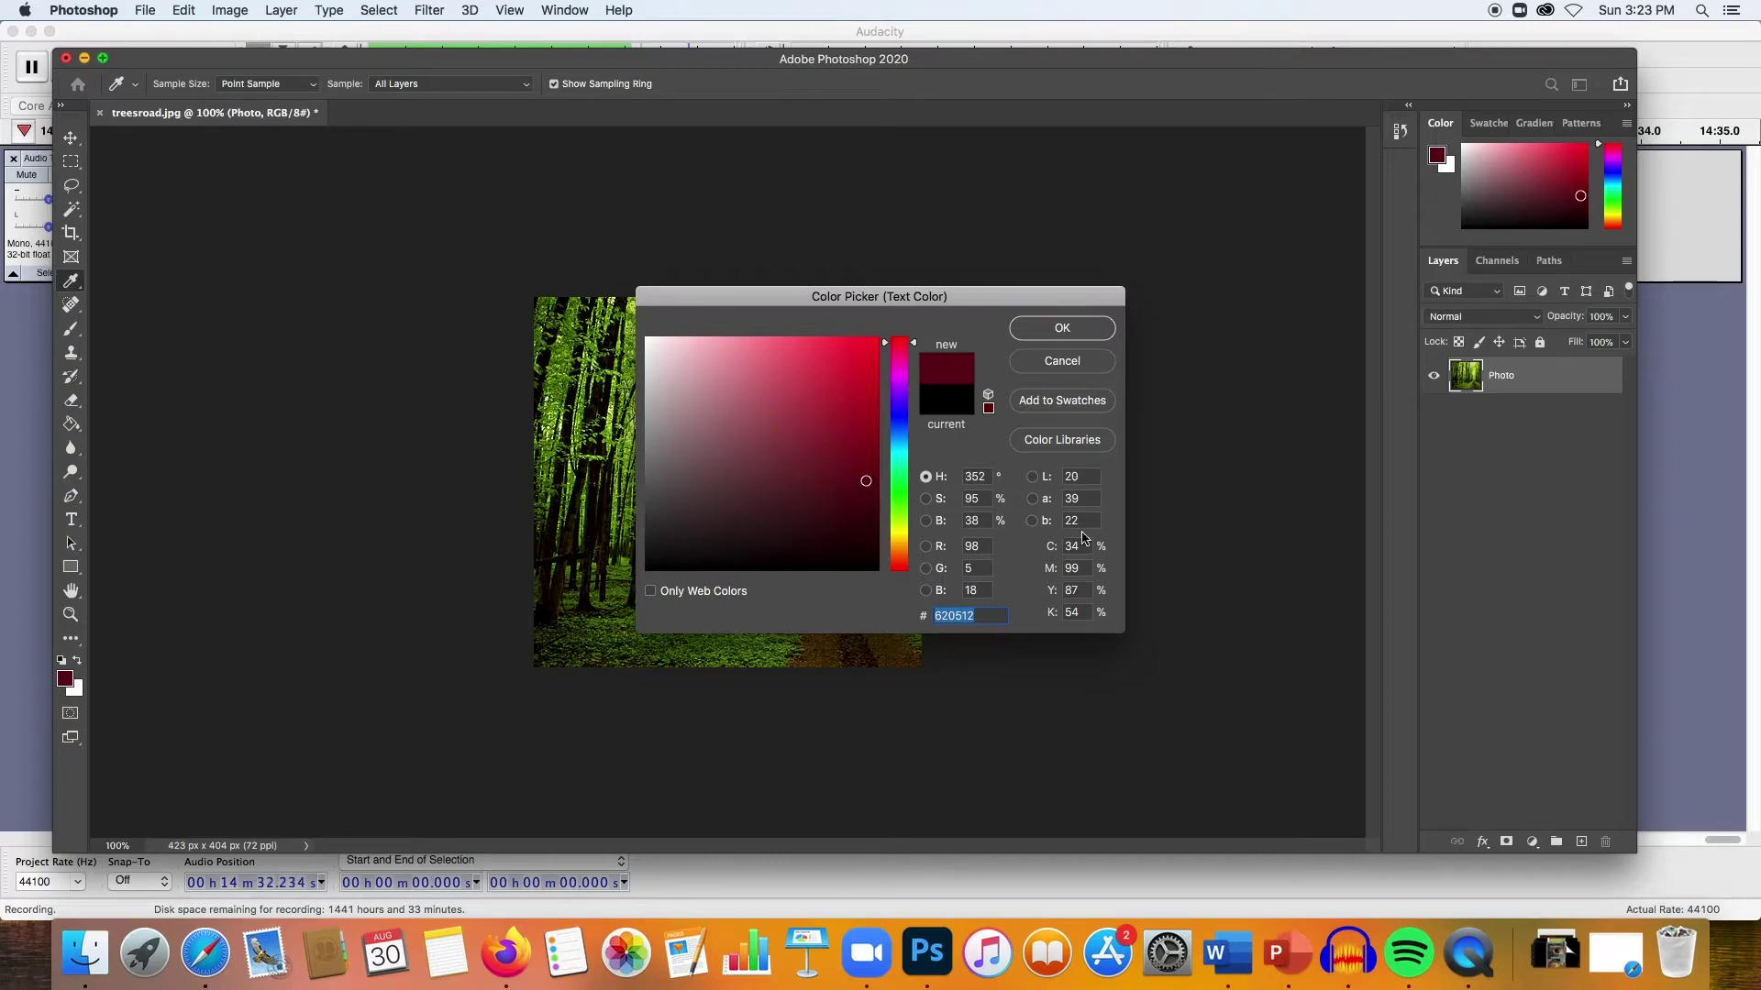
pyautogui.click(1063, 329)
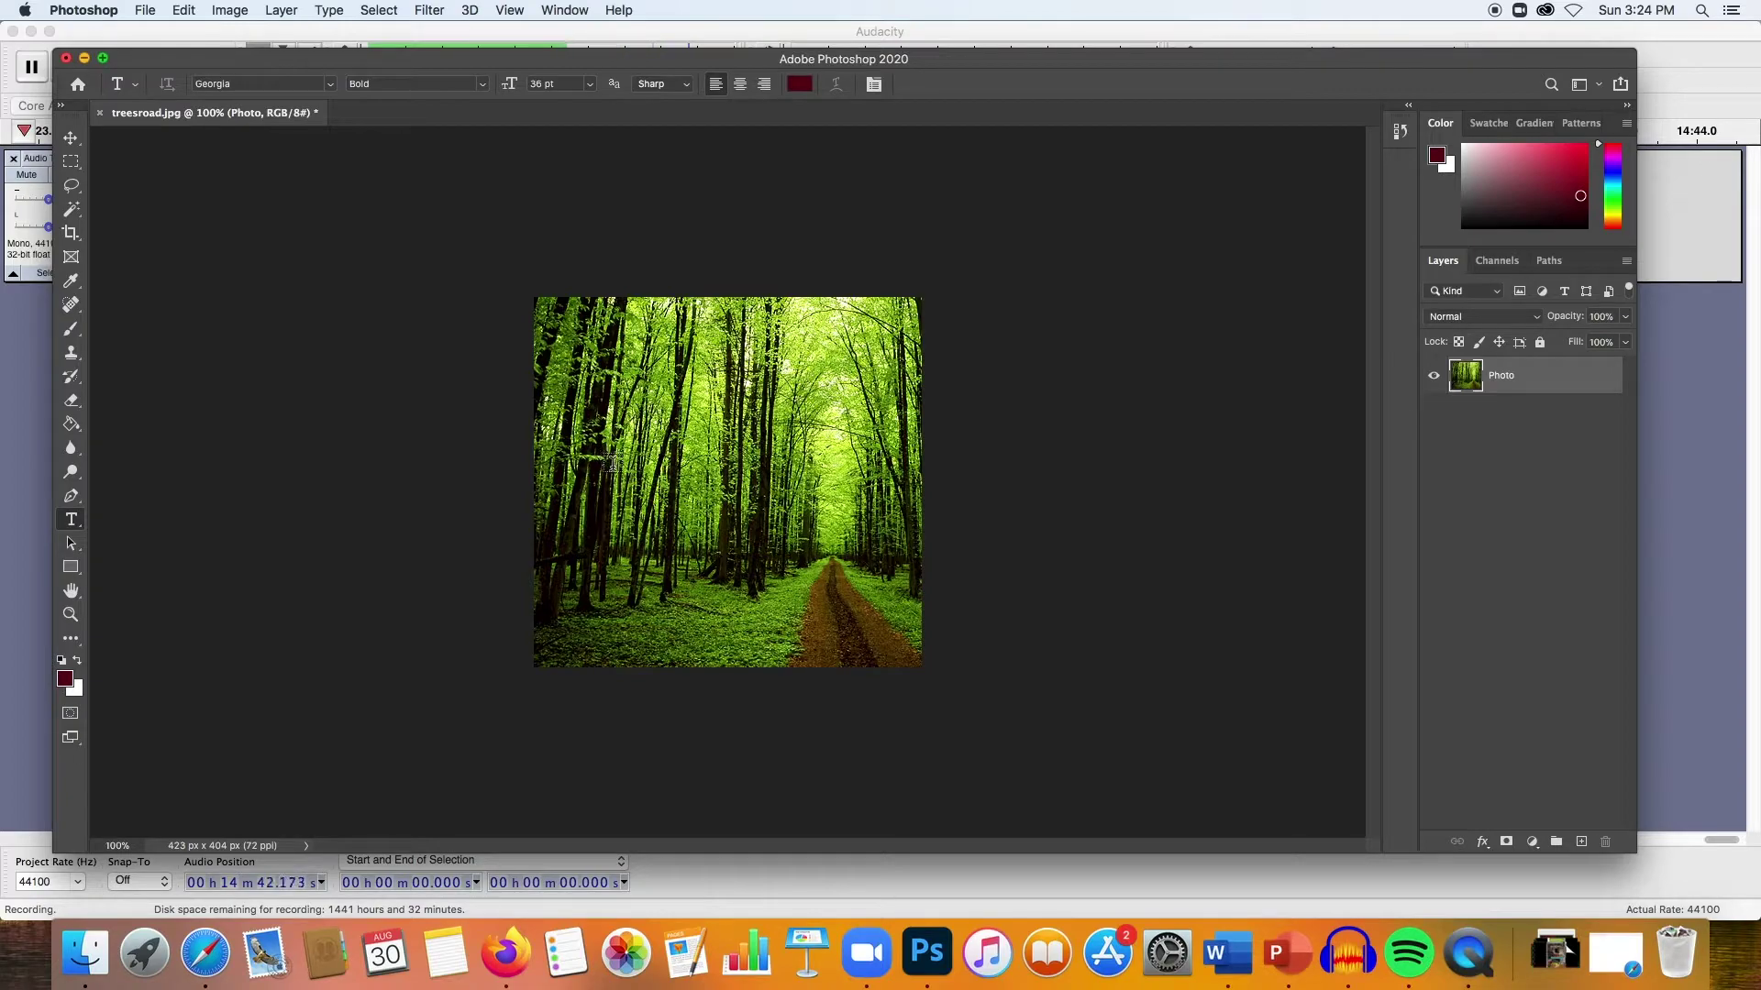
# Step: Add the text "The Journey" over the middle of the forest photo and commit it
pyautogui.click(690, 503)
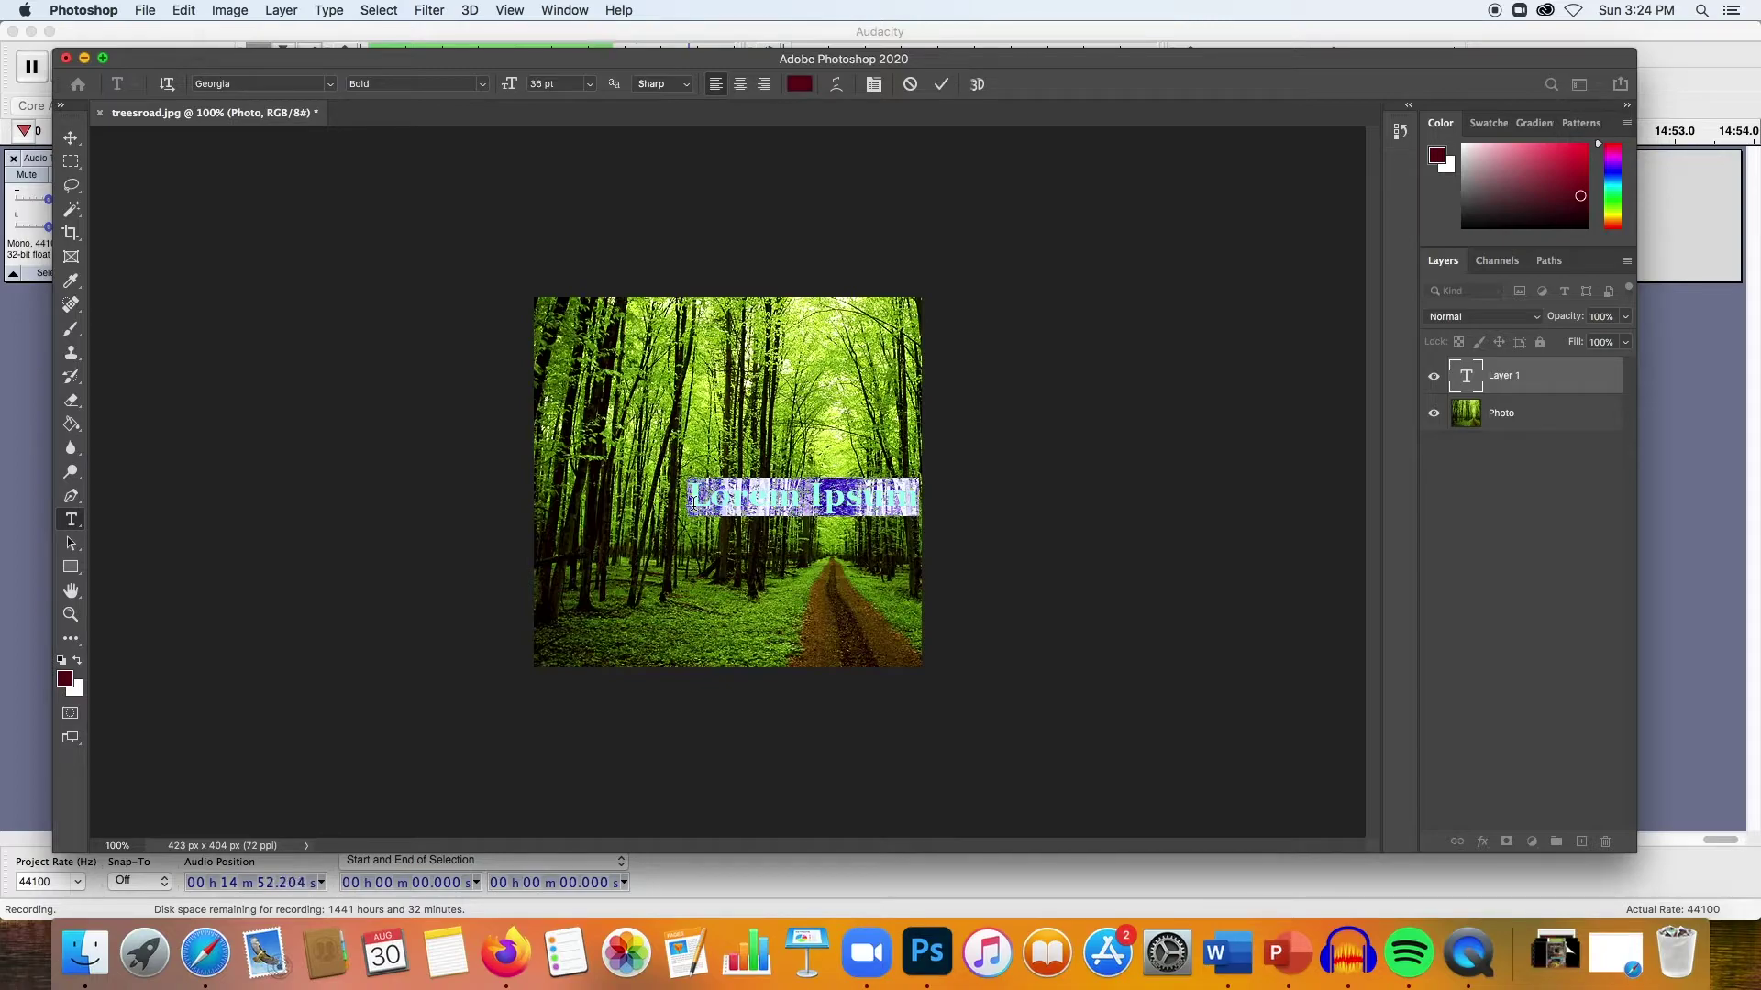
pyautogui.write('aaaaa')
pyautogui.press('BackSpace')
pyautogui.press('BackSpace')
pyautogui.press('BackSpace')
pyautogui.press('BackSpace')
pyautogui.press('BackSpace')
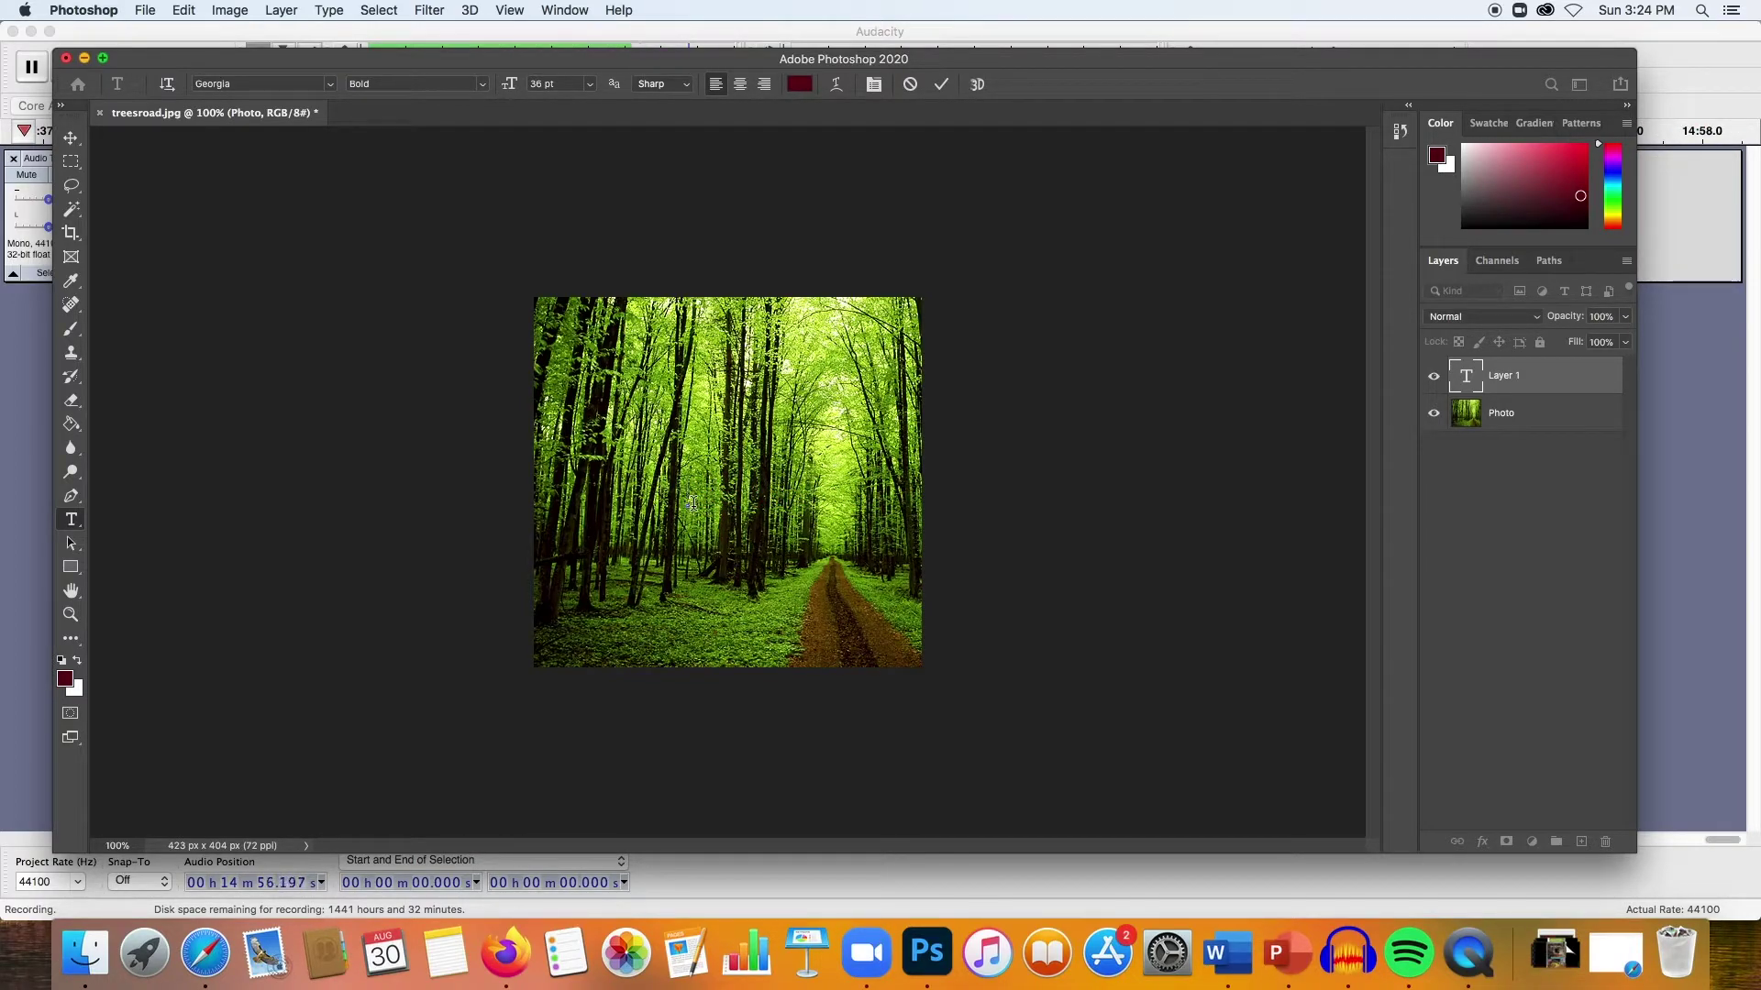
pyautogui.write('The Journey')
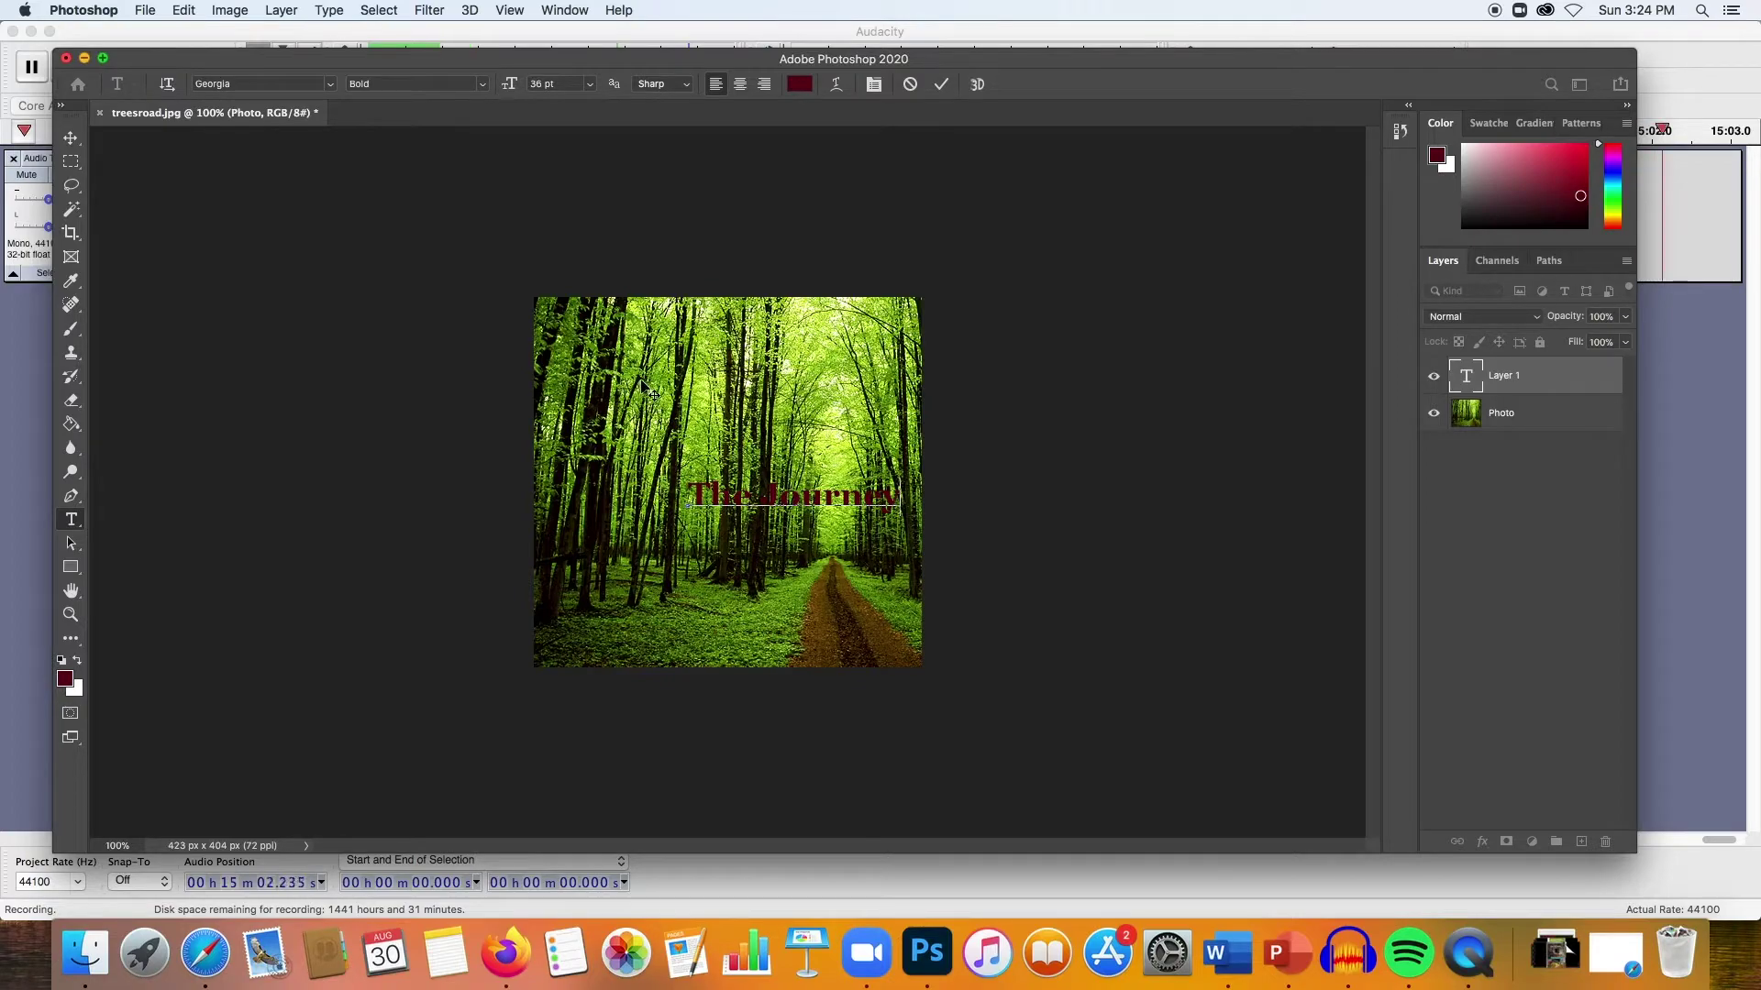
pyautogui.click(943, 86)
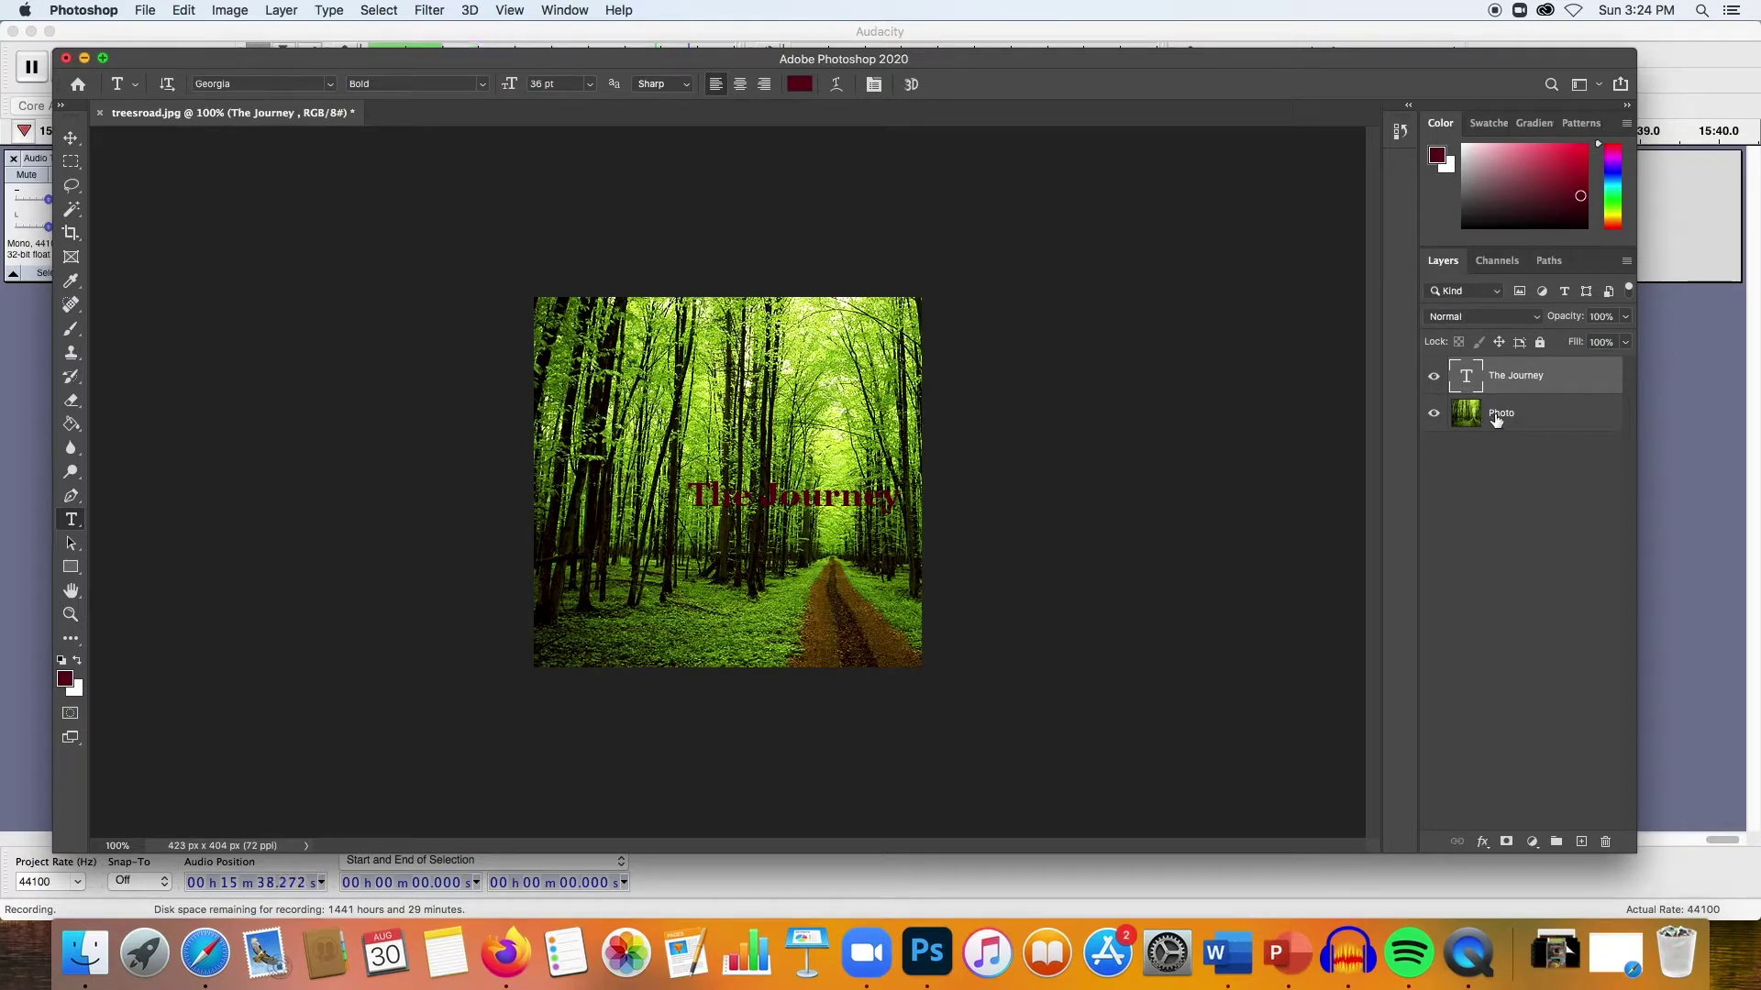
# Step: Toggle the visibility of the Photo layer and the The Journey text layer off and on to compare them
pyautogui.click(1435, 416)
pyautogui.click(1435, 414)
pyautogui.click(1435, 379)
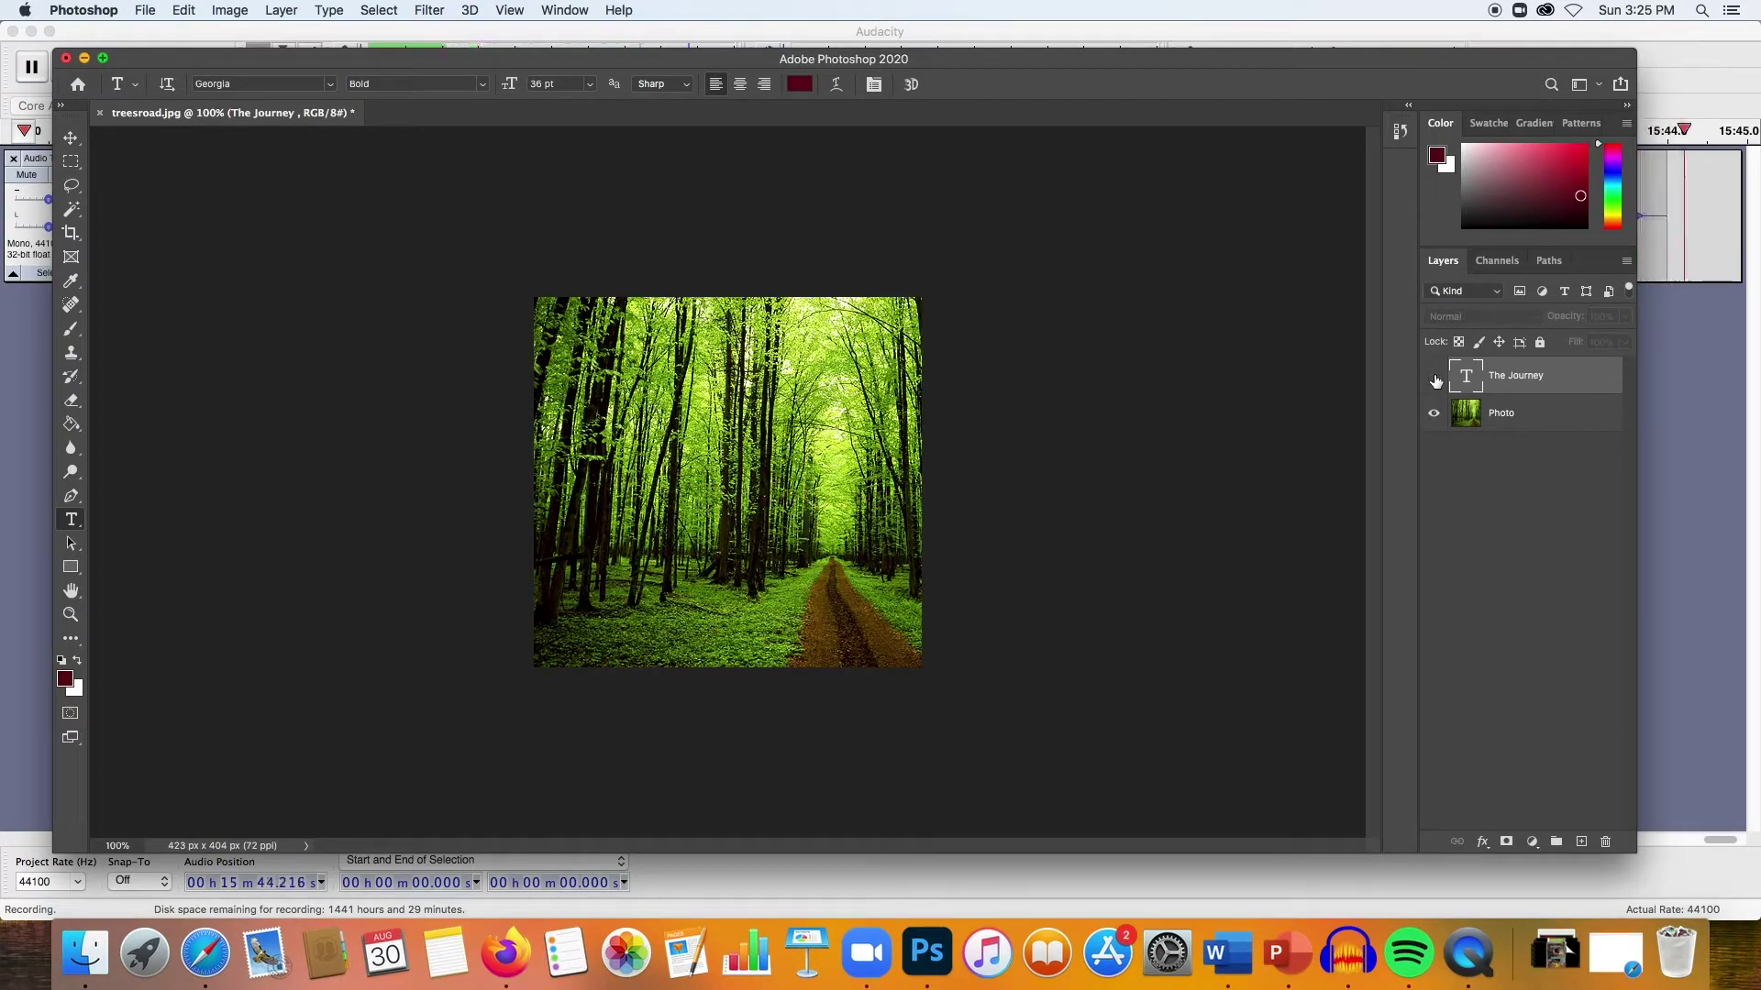
pyautogui.click(1435, 379)
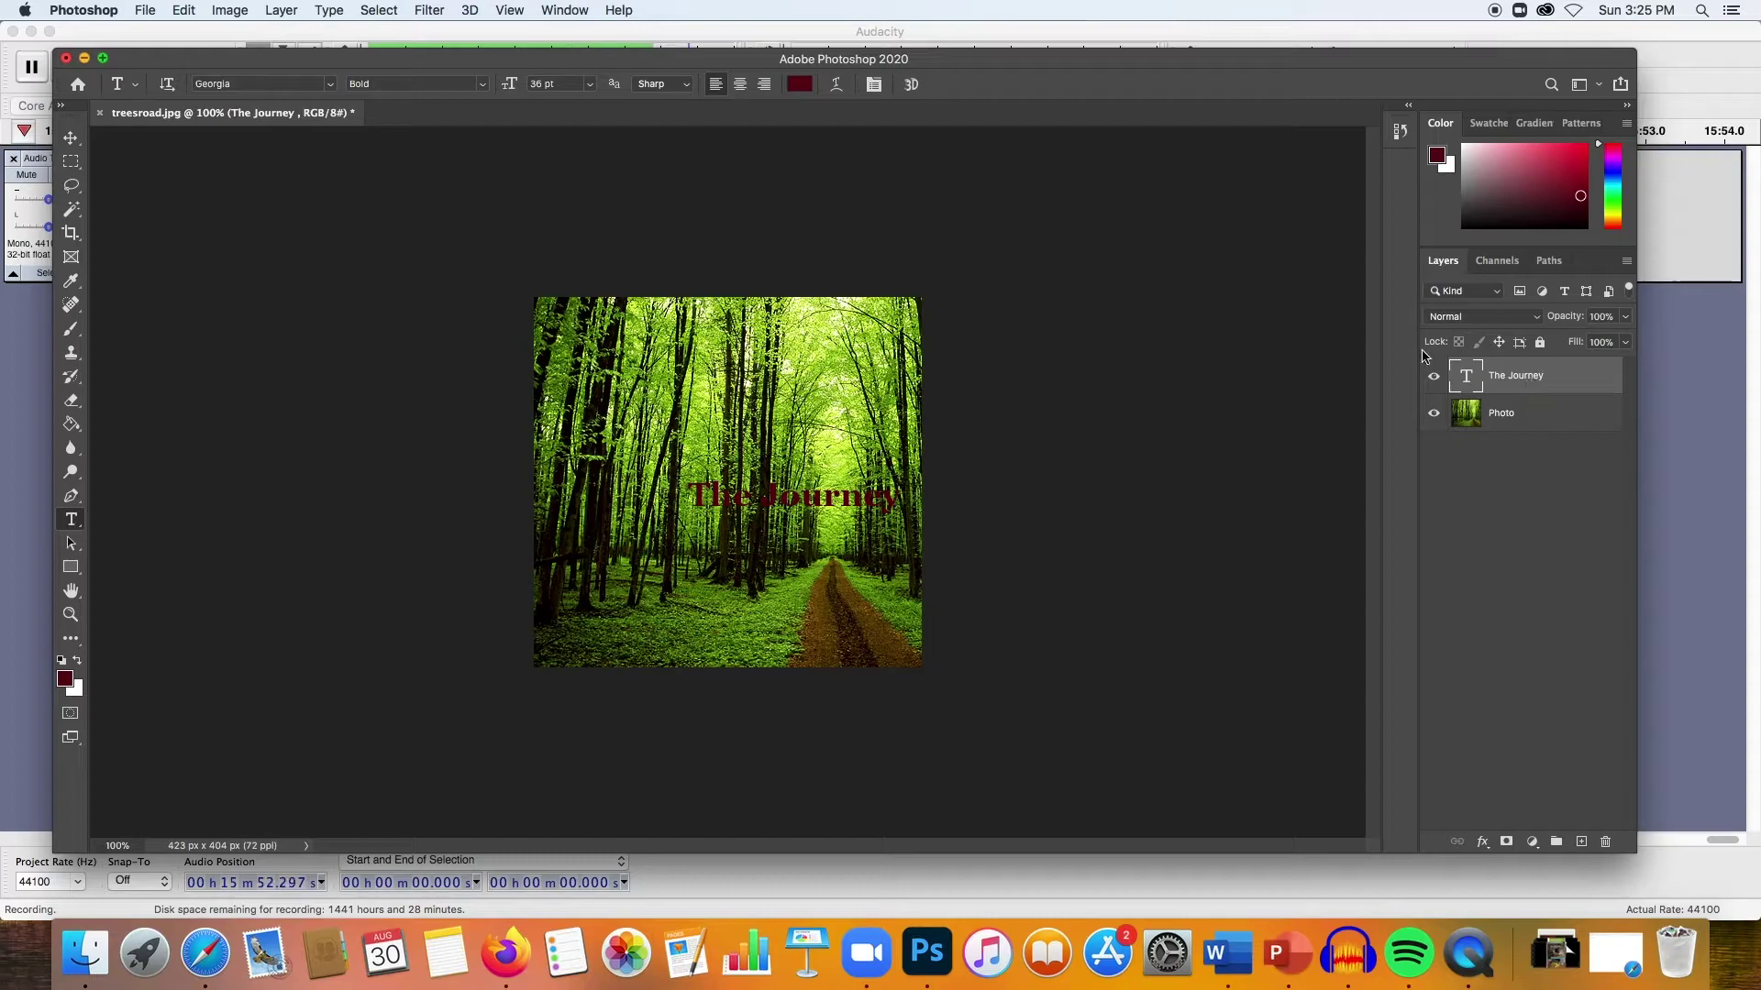
# Step: Move the The Journey text to the lower part of the photo, just left of the dirt road
pyautogui.click(77, 145)
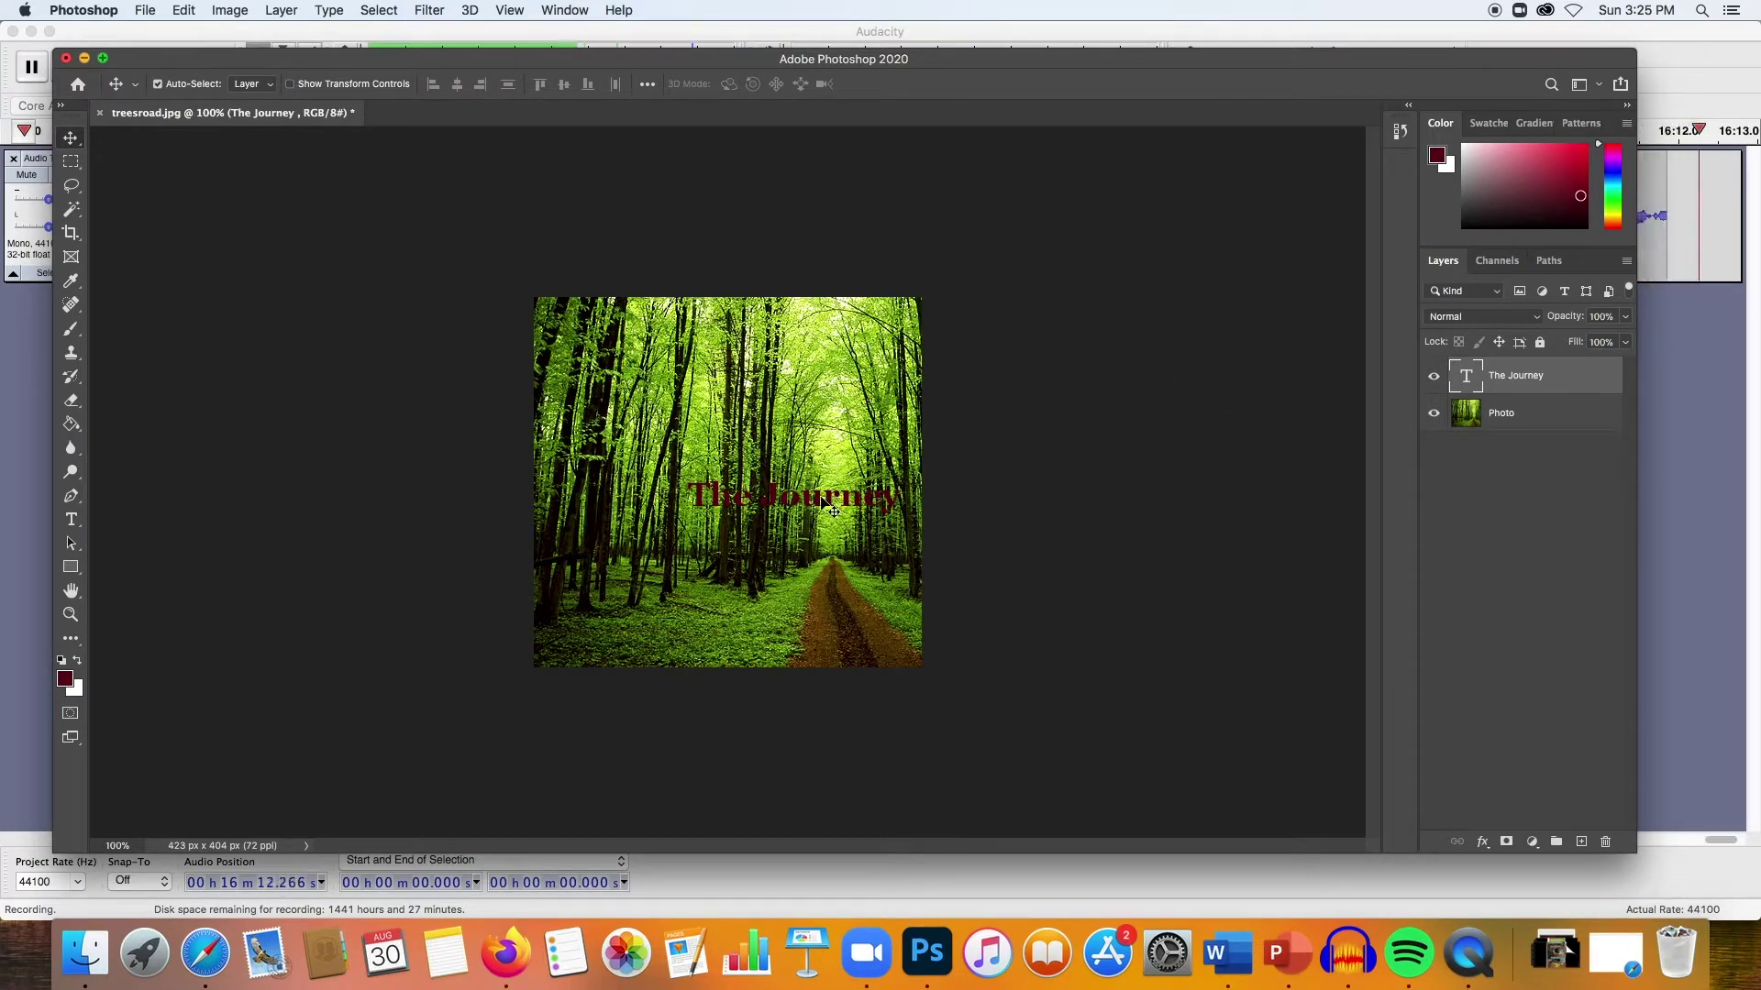
pyautogui.moveTo(804, 505); pyautogui.dragTo(717, 634)
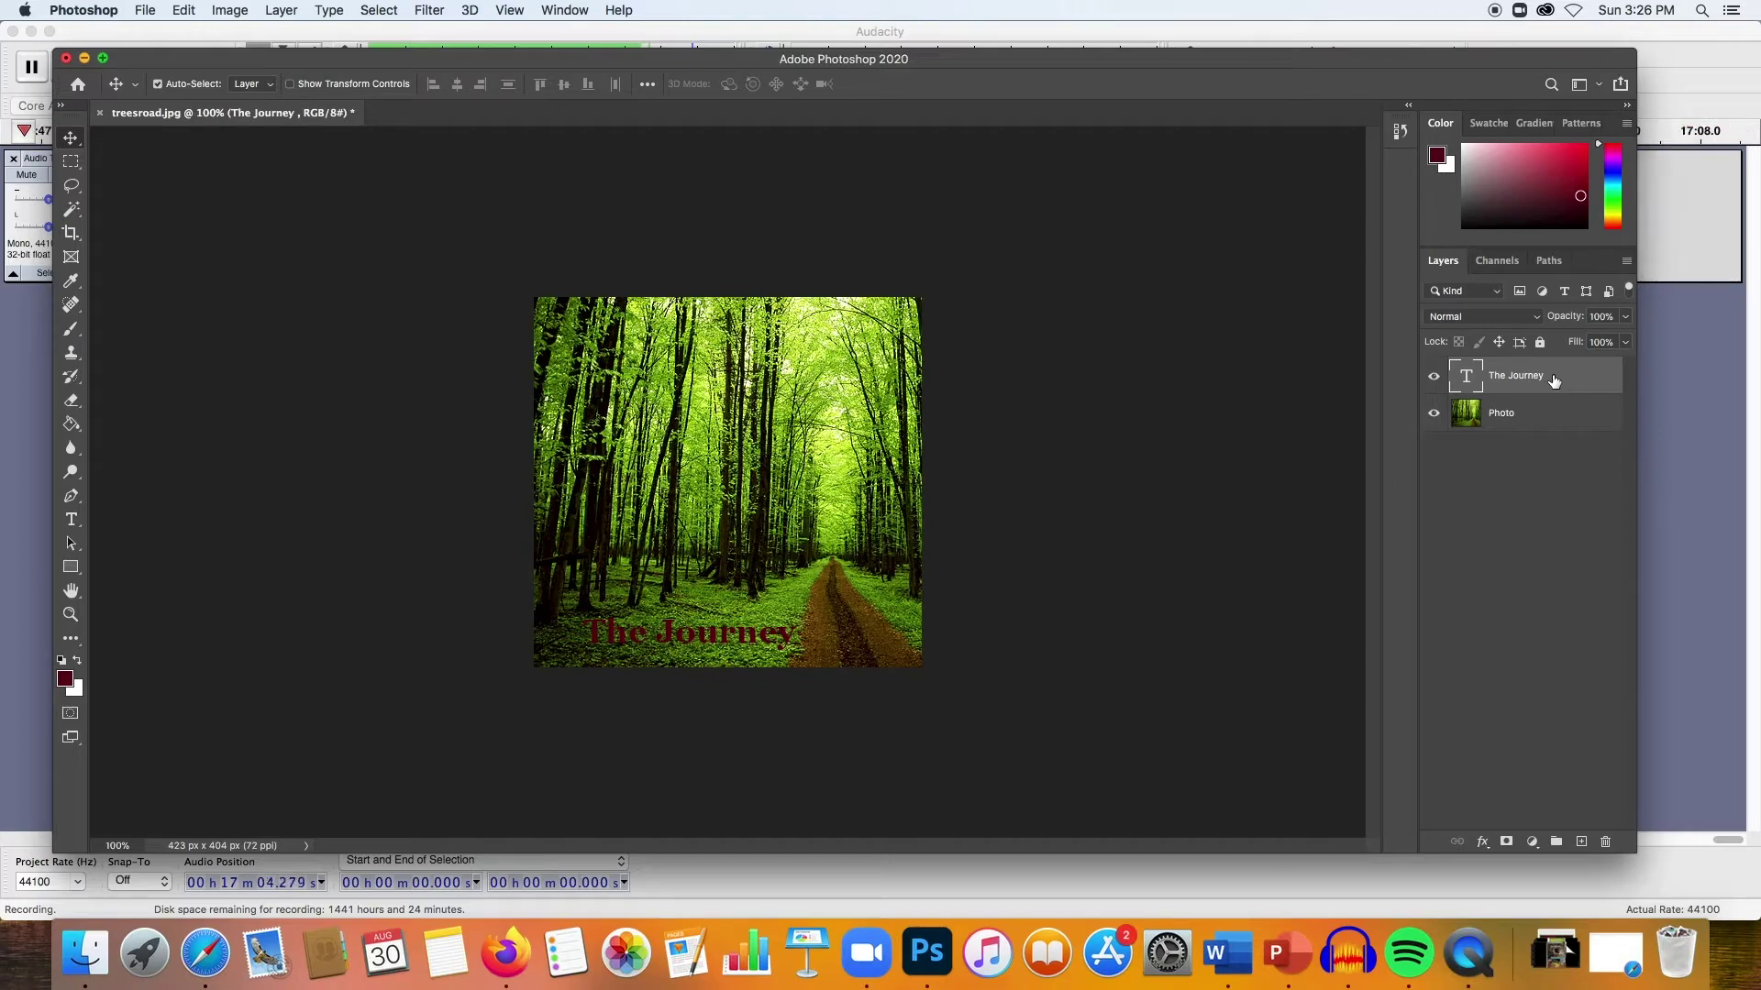
# Step: Add an Outer Glow effect to the The Journey text layer with 10% spread and 13 px size
pyautogui.click(1481, 842)
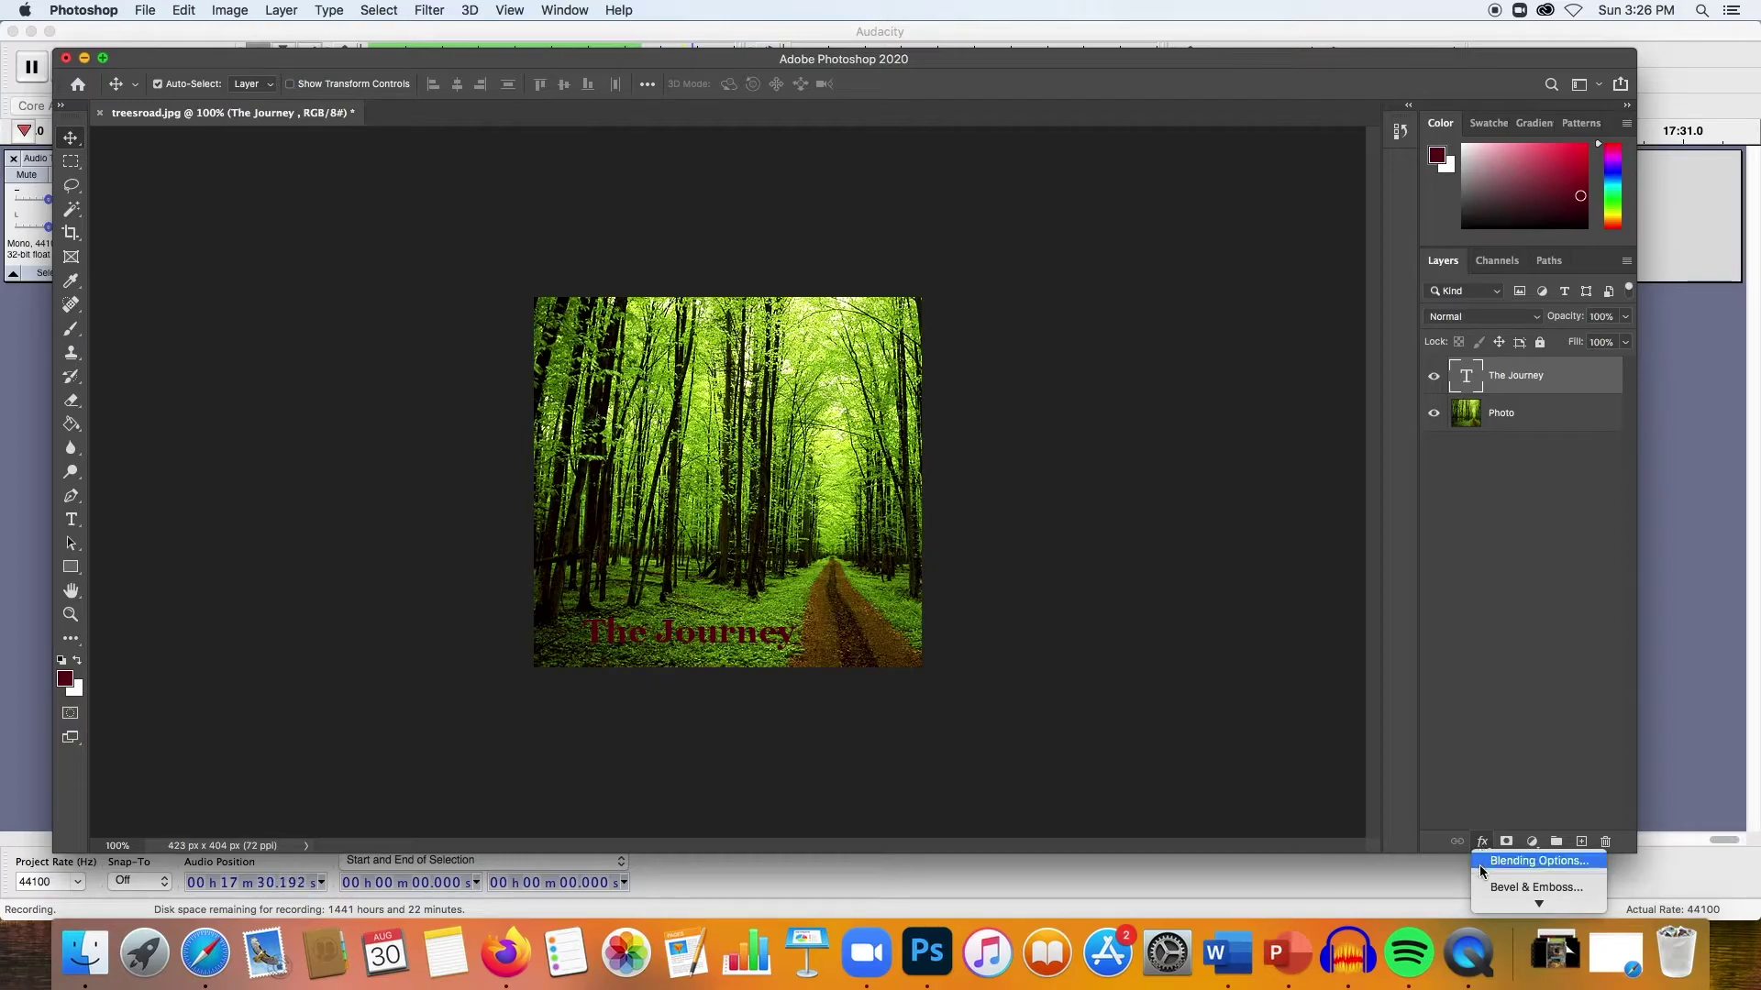
pyautogui.moveTo(1497, 907)
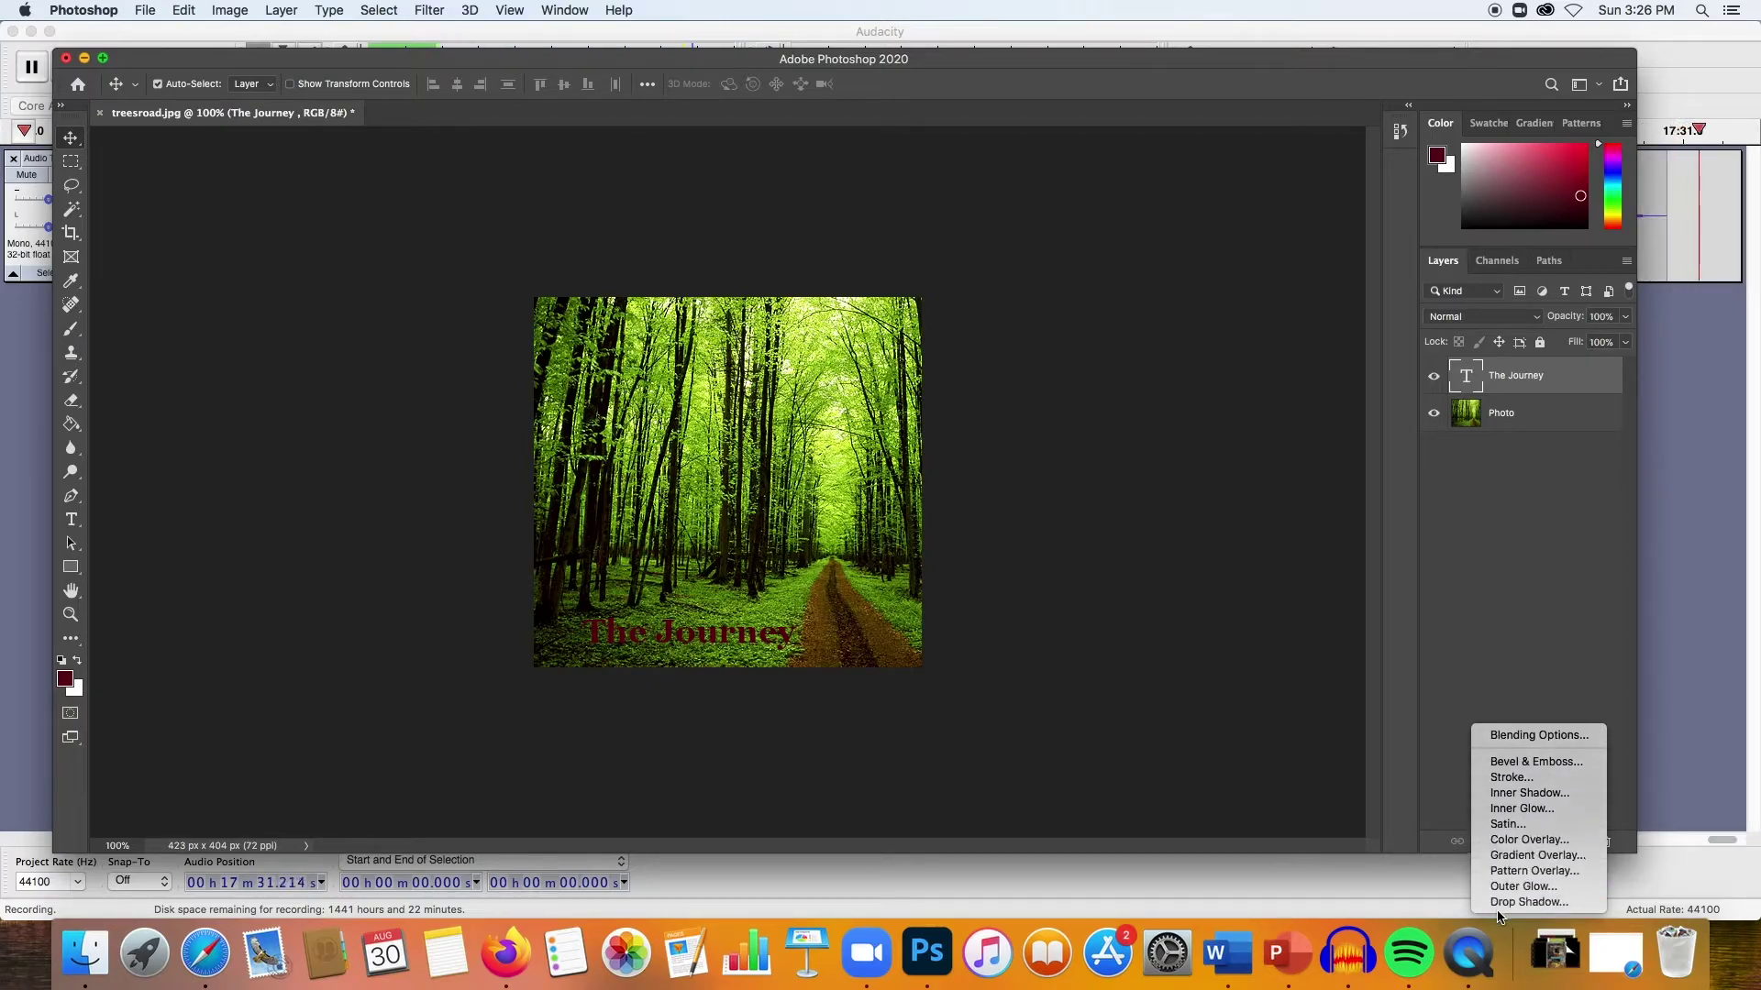
pyautogui.click(1537, 886)
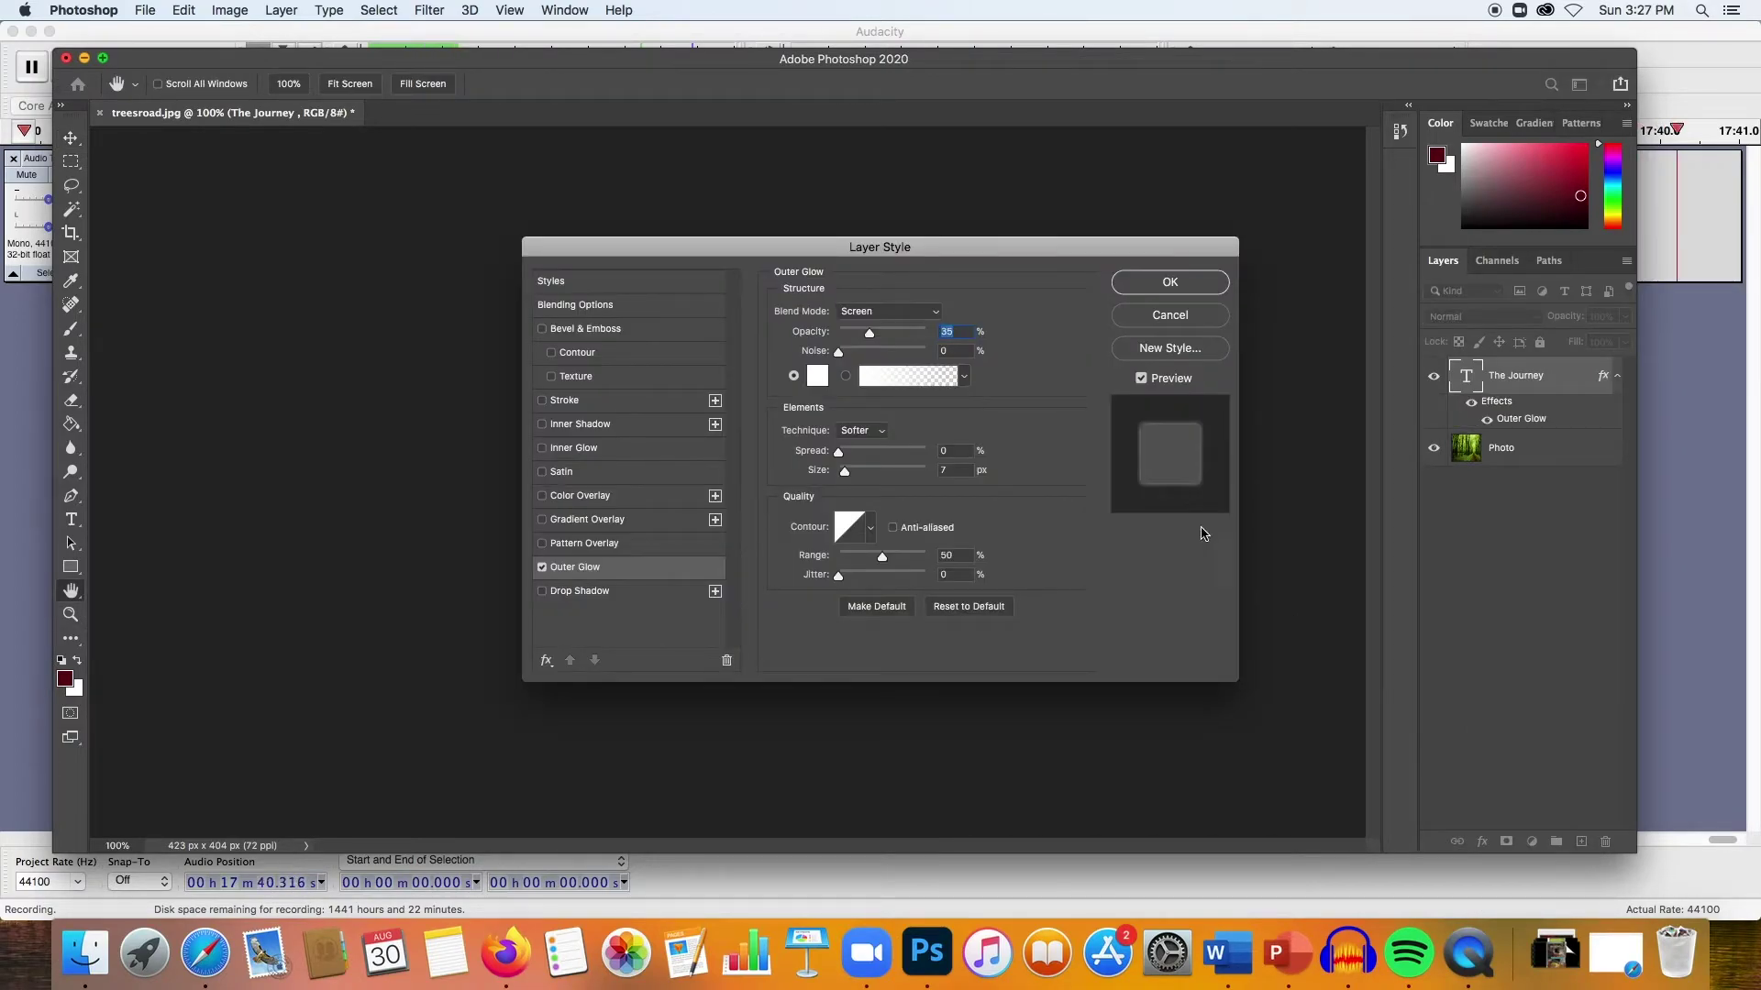
pyautogui.moveTo(878, 249); pyautogui.dragTo(1346, 214)
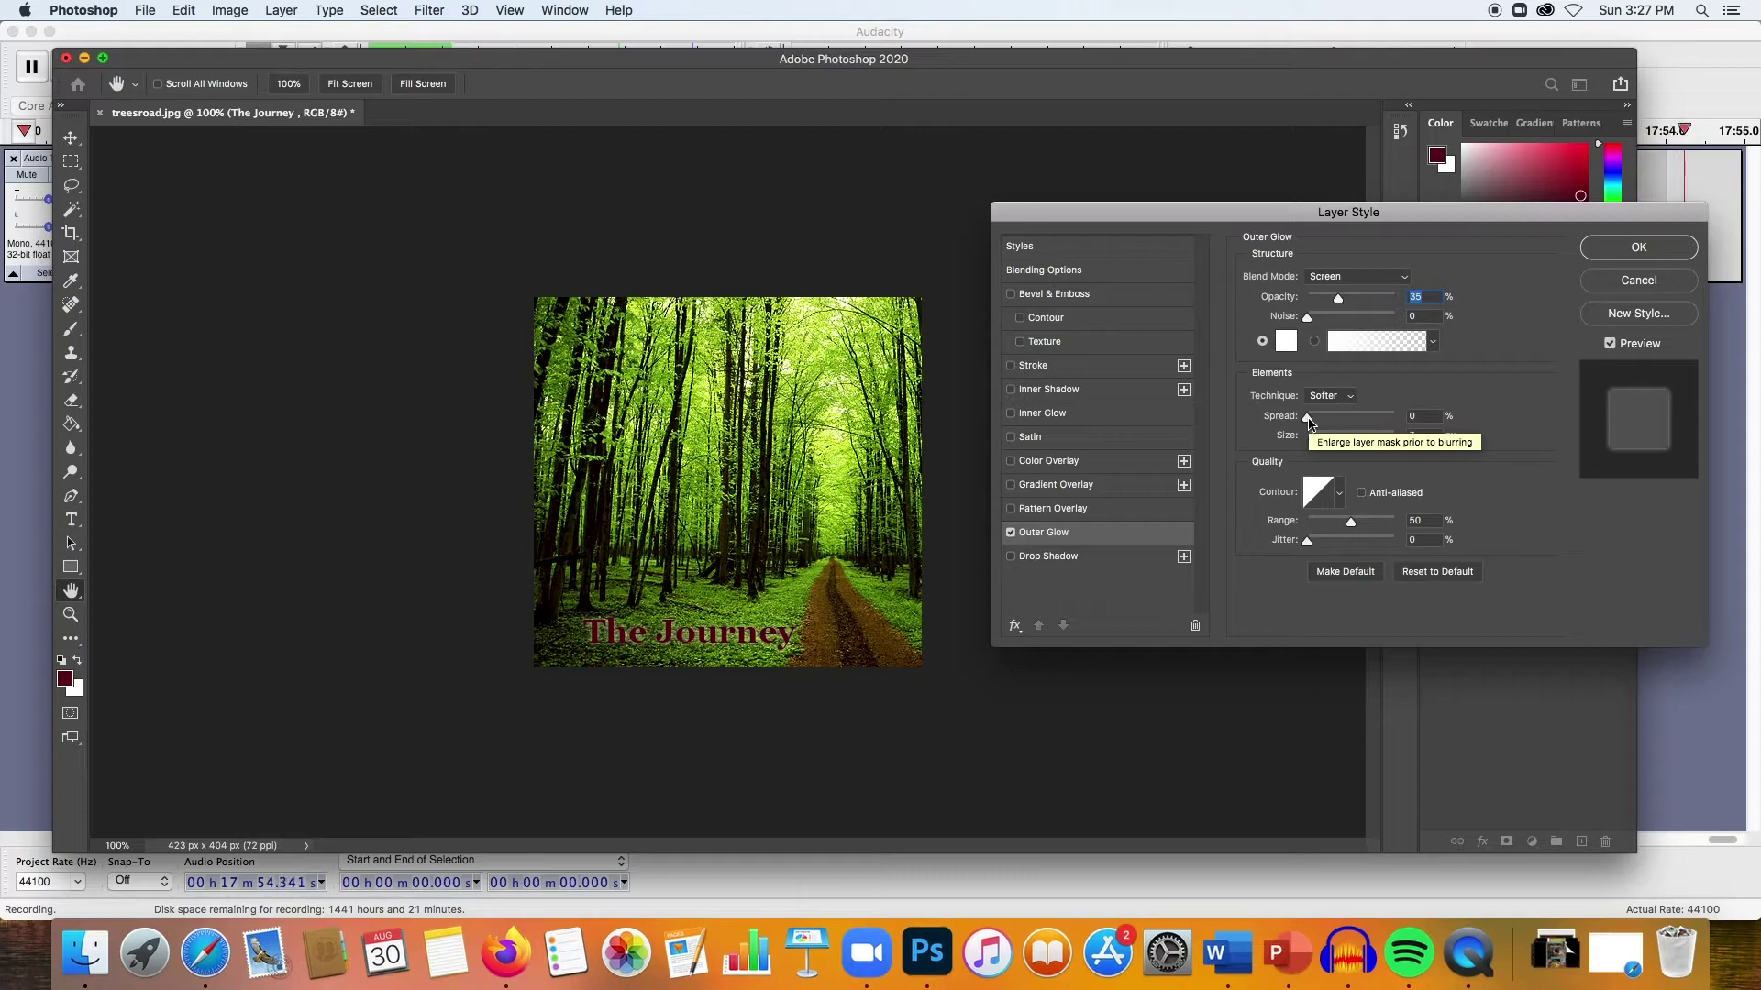
pyautogui.moveTo(1308, 417)
pyautogui.mouseDown()
pyautogui.moveTo(1390, 419)
pyautogui.moveTo(1316, 420)
pyautogui.moveTo(1341, 441)
pyautogui.moveTo(1323, 440)
pyautogui.mouseUp()
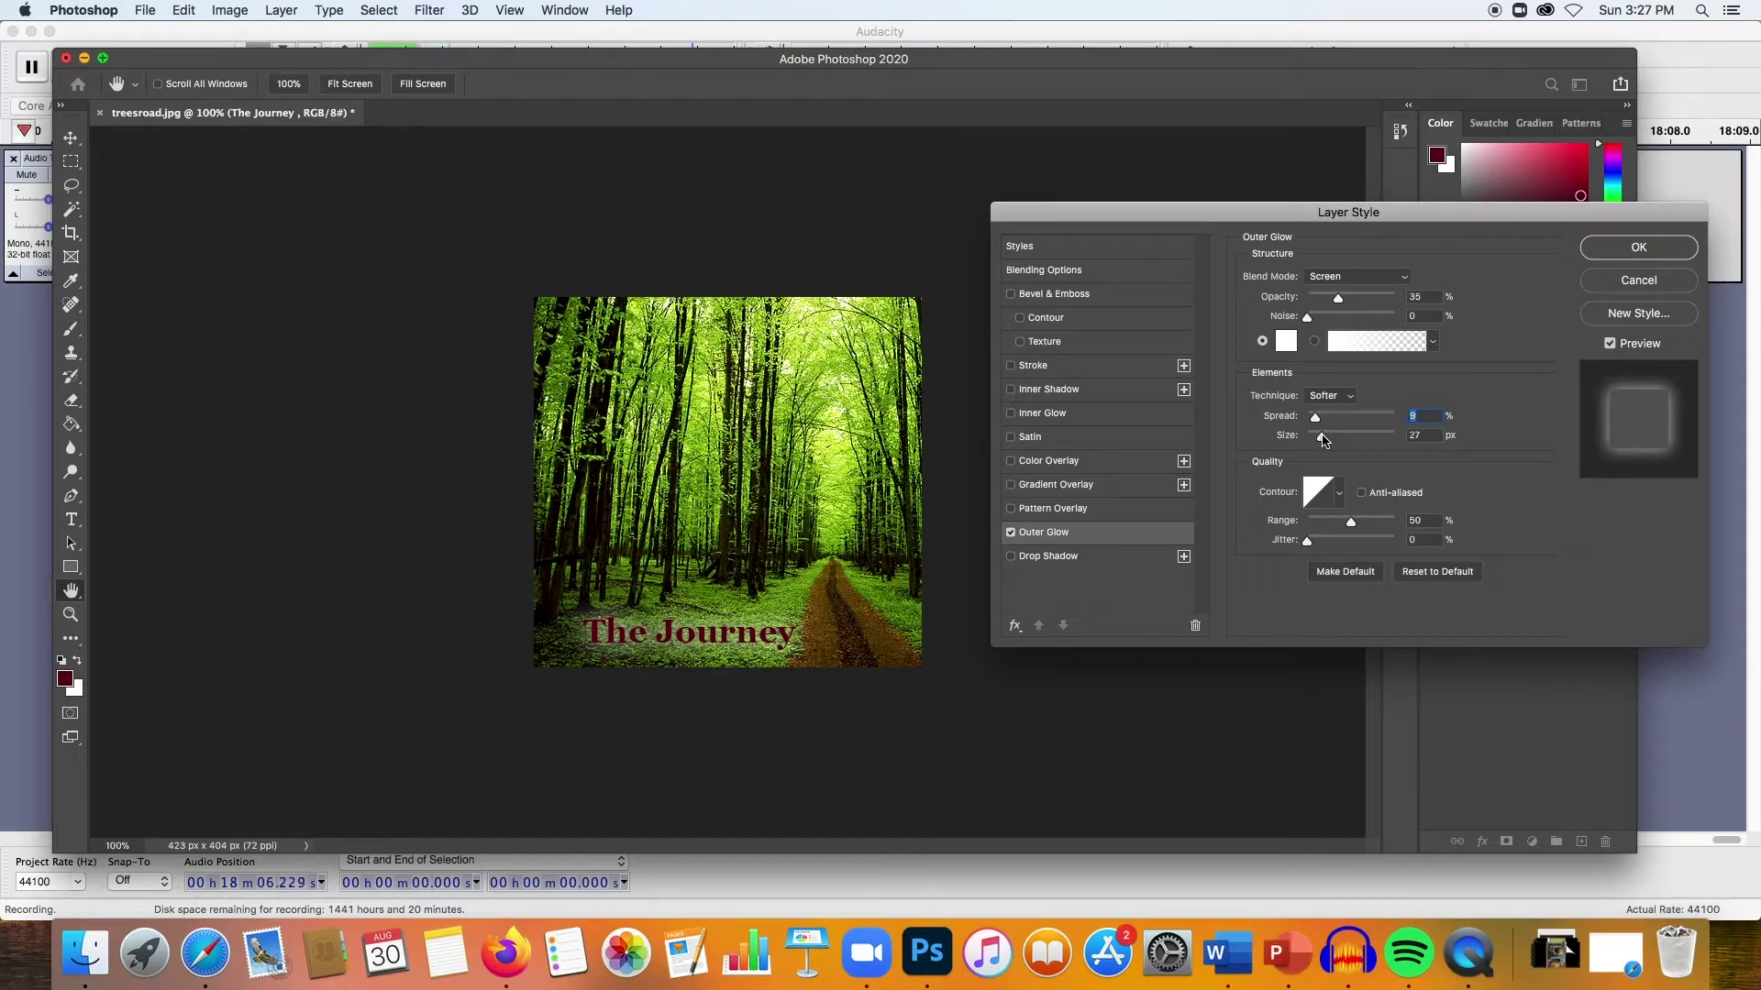
pyautogui.moveTo(1315, 418); pyautogui.dragTo(1317, 441)
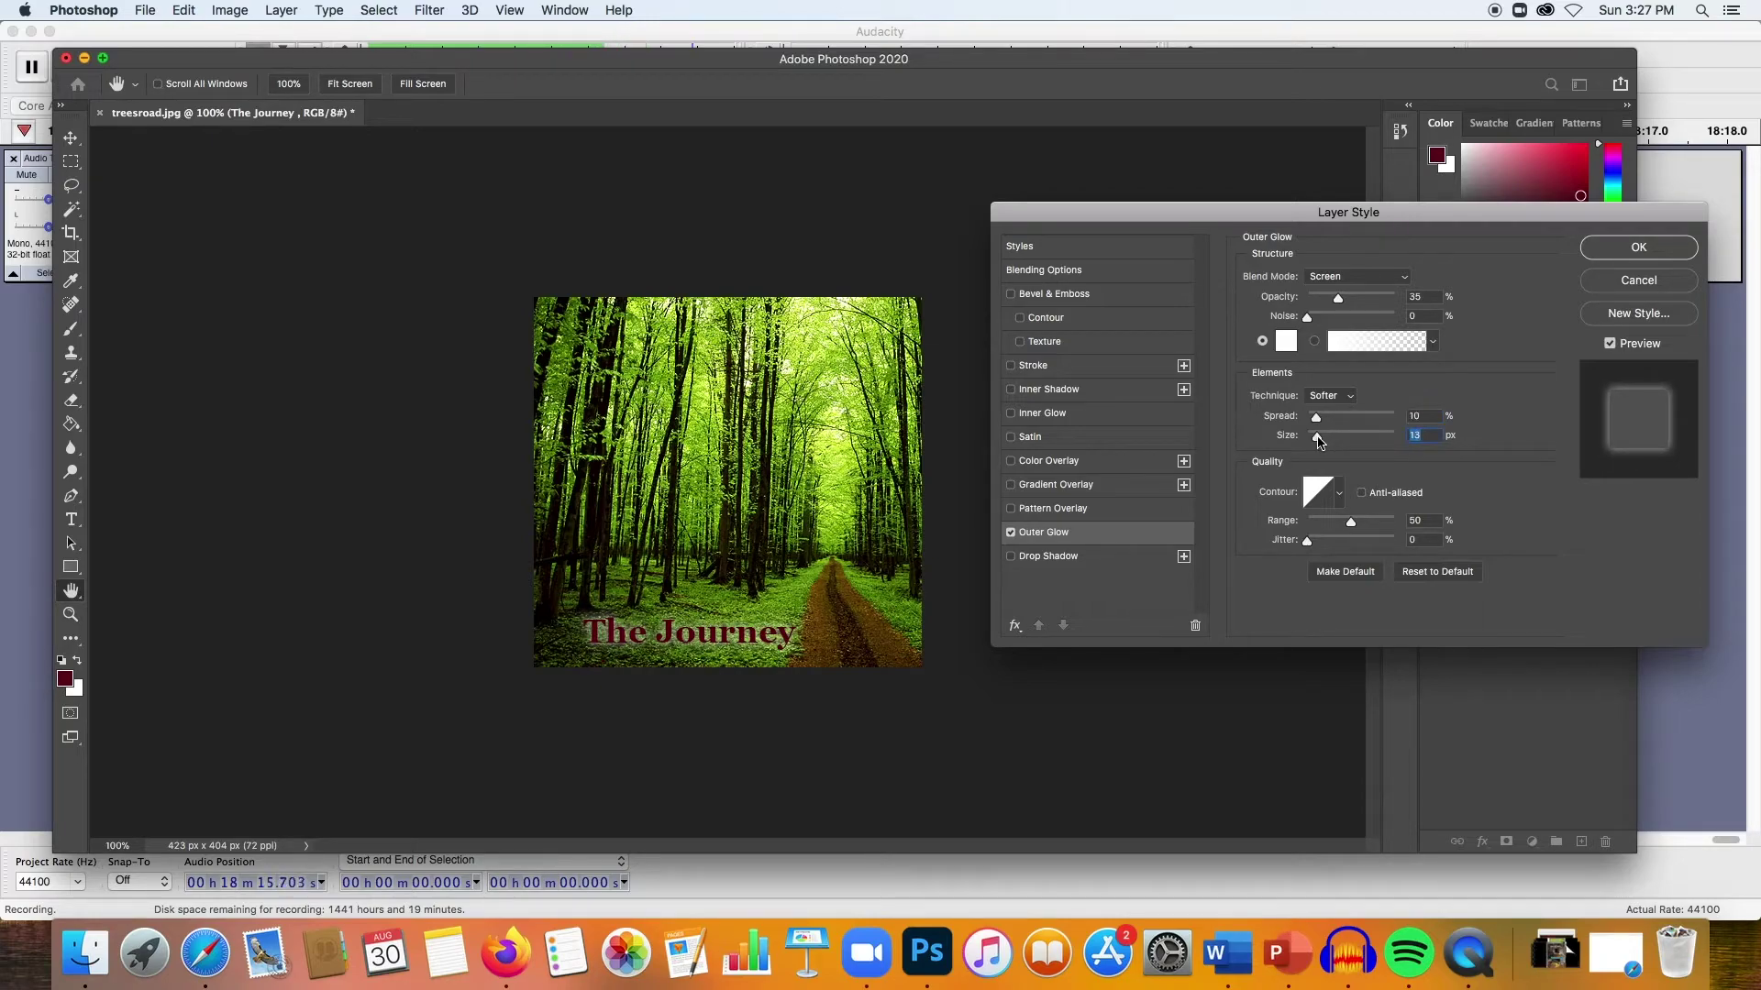
# Step: Compare the text with and without the glow preview, reduce the Outer Glow size to 6 px and apply the effect
pyautogui.click(1610, 345)
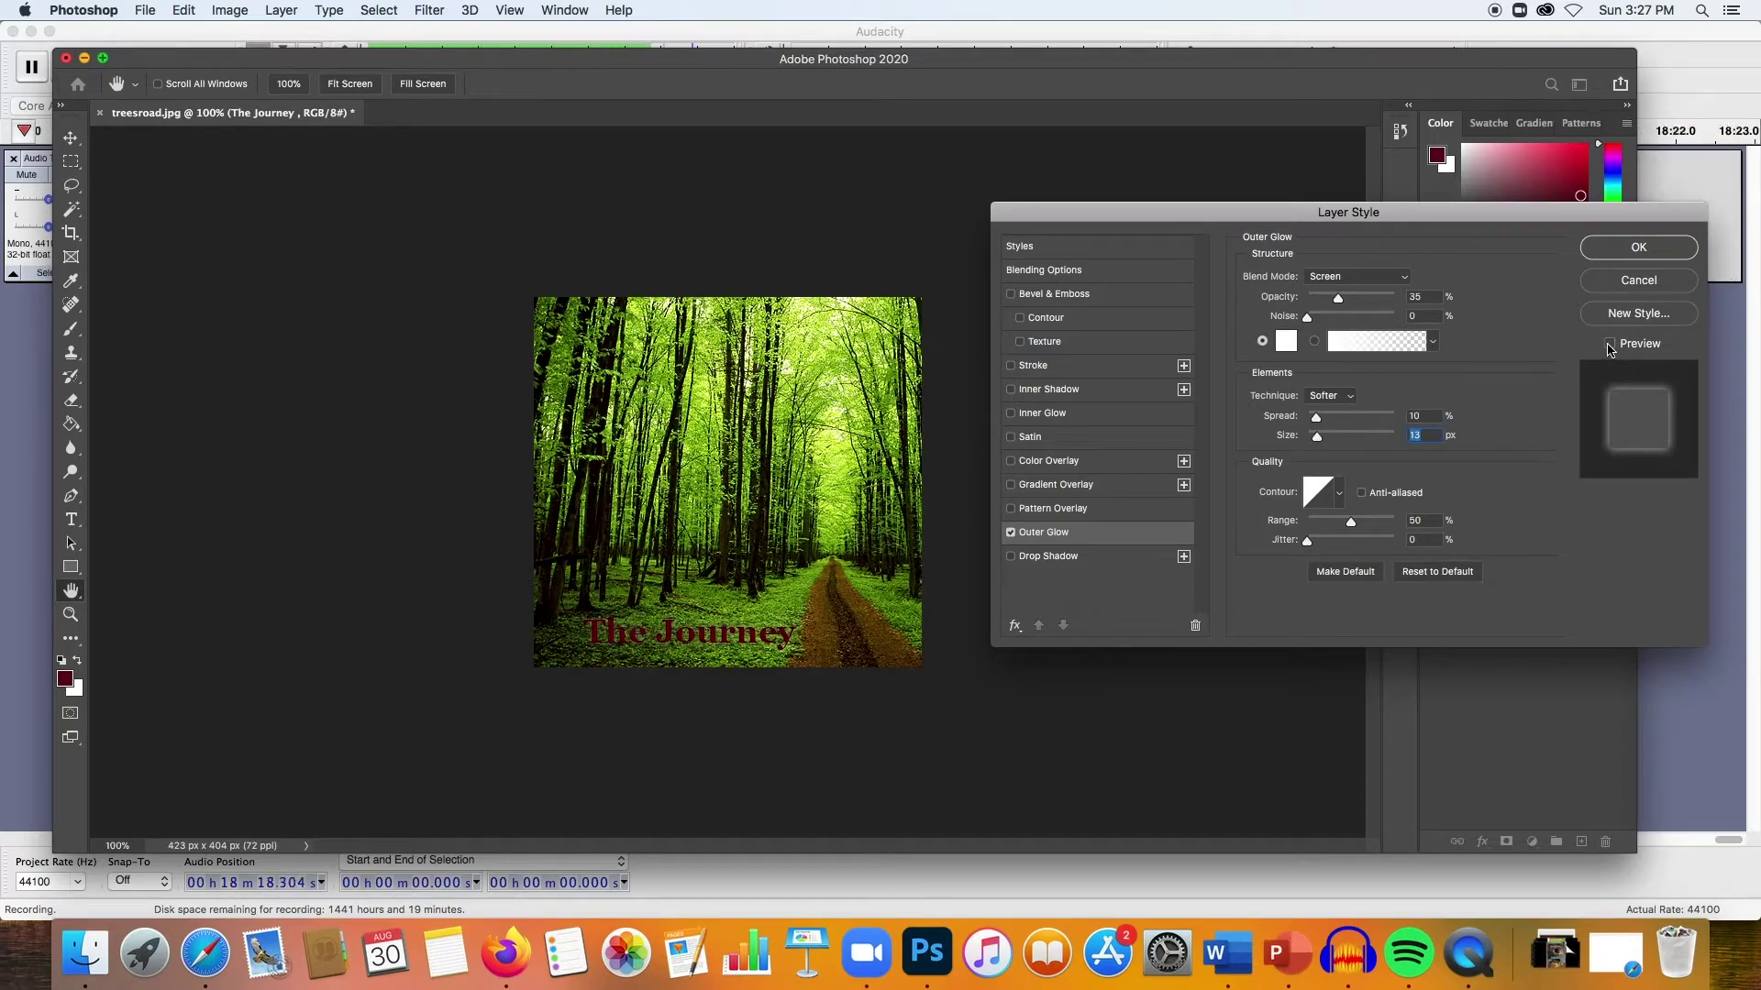
pyautogui.click(1609, 345)
pyautogui.click(1608, 344)
pyautogui.click(1608, 345)
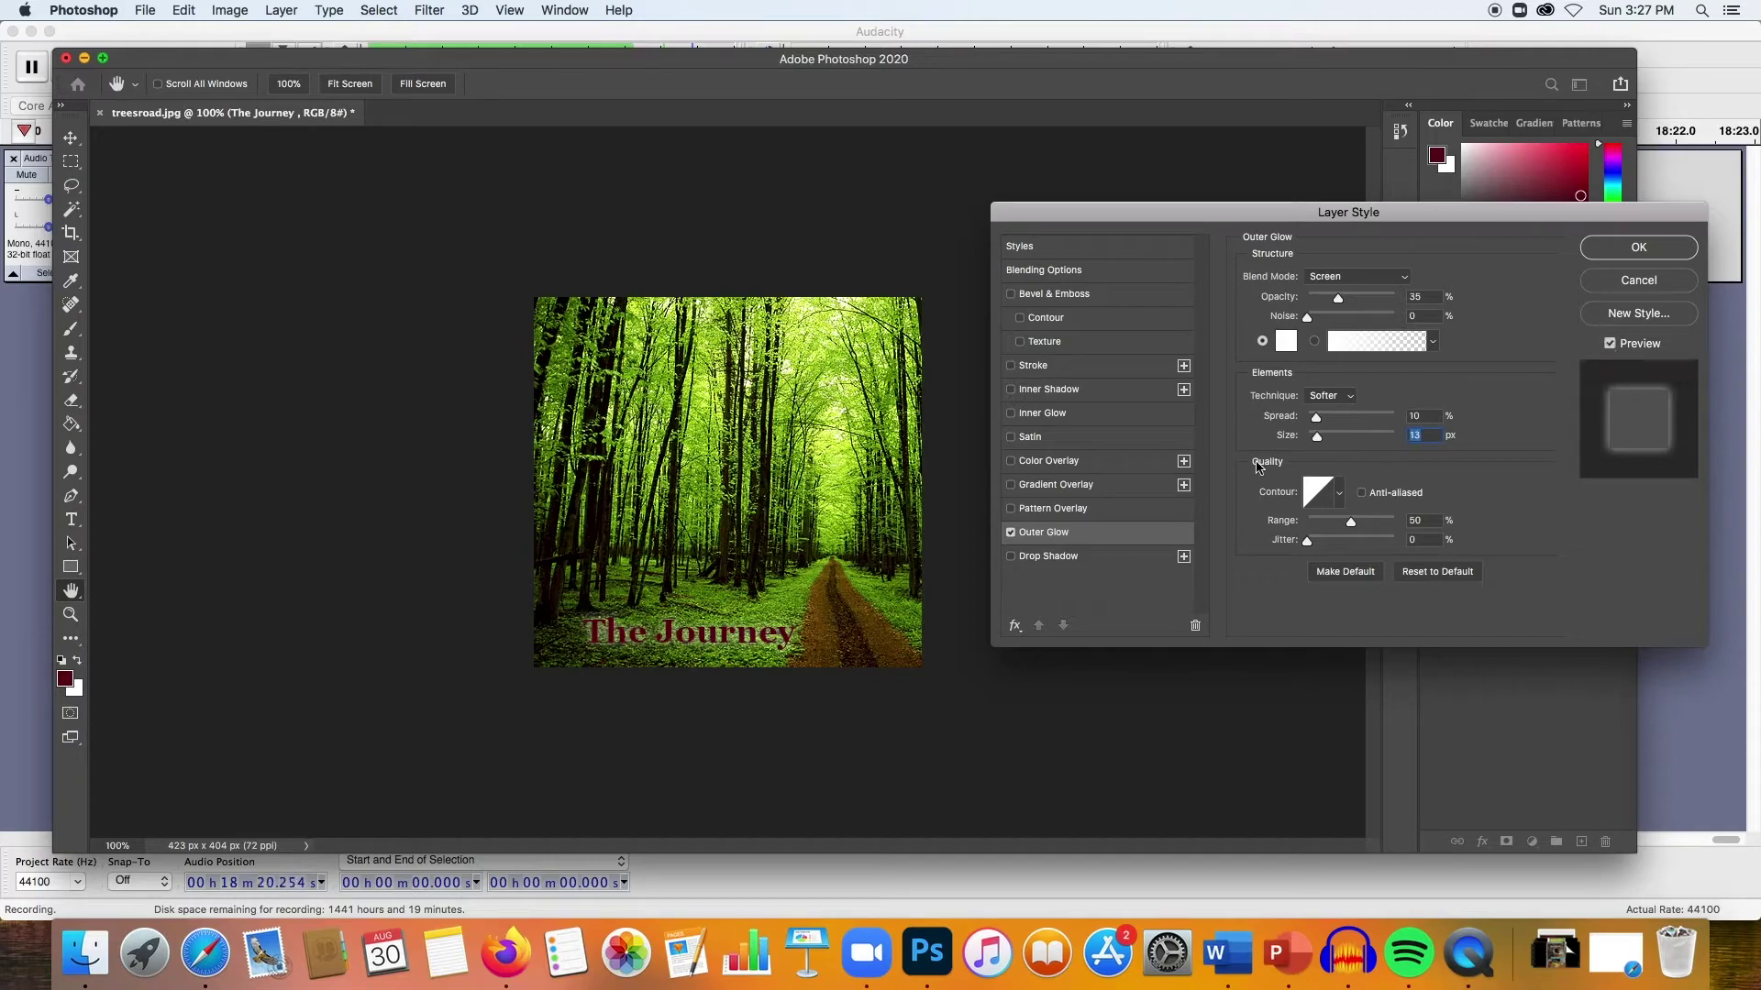
pyautogui.moveTo(1317, 440); pyautogui.dragTo(1316, 447)
pyautogui.click(1608, 345)
pyautogui.click(1608, 345)
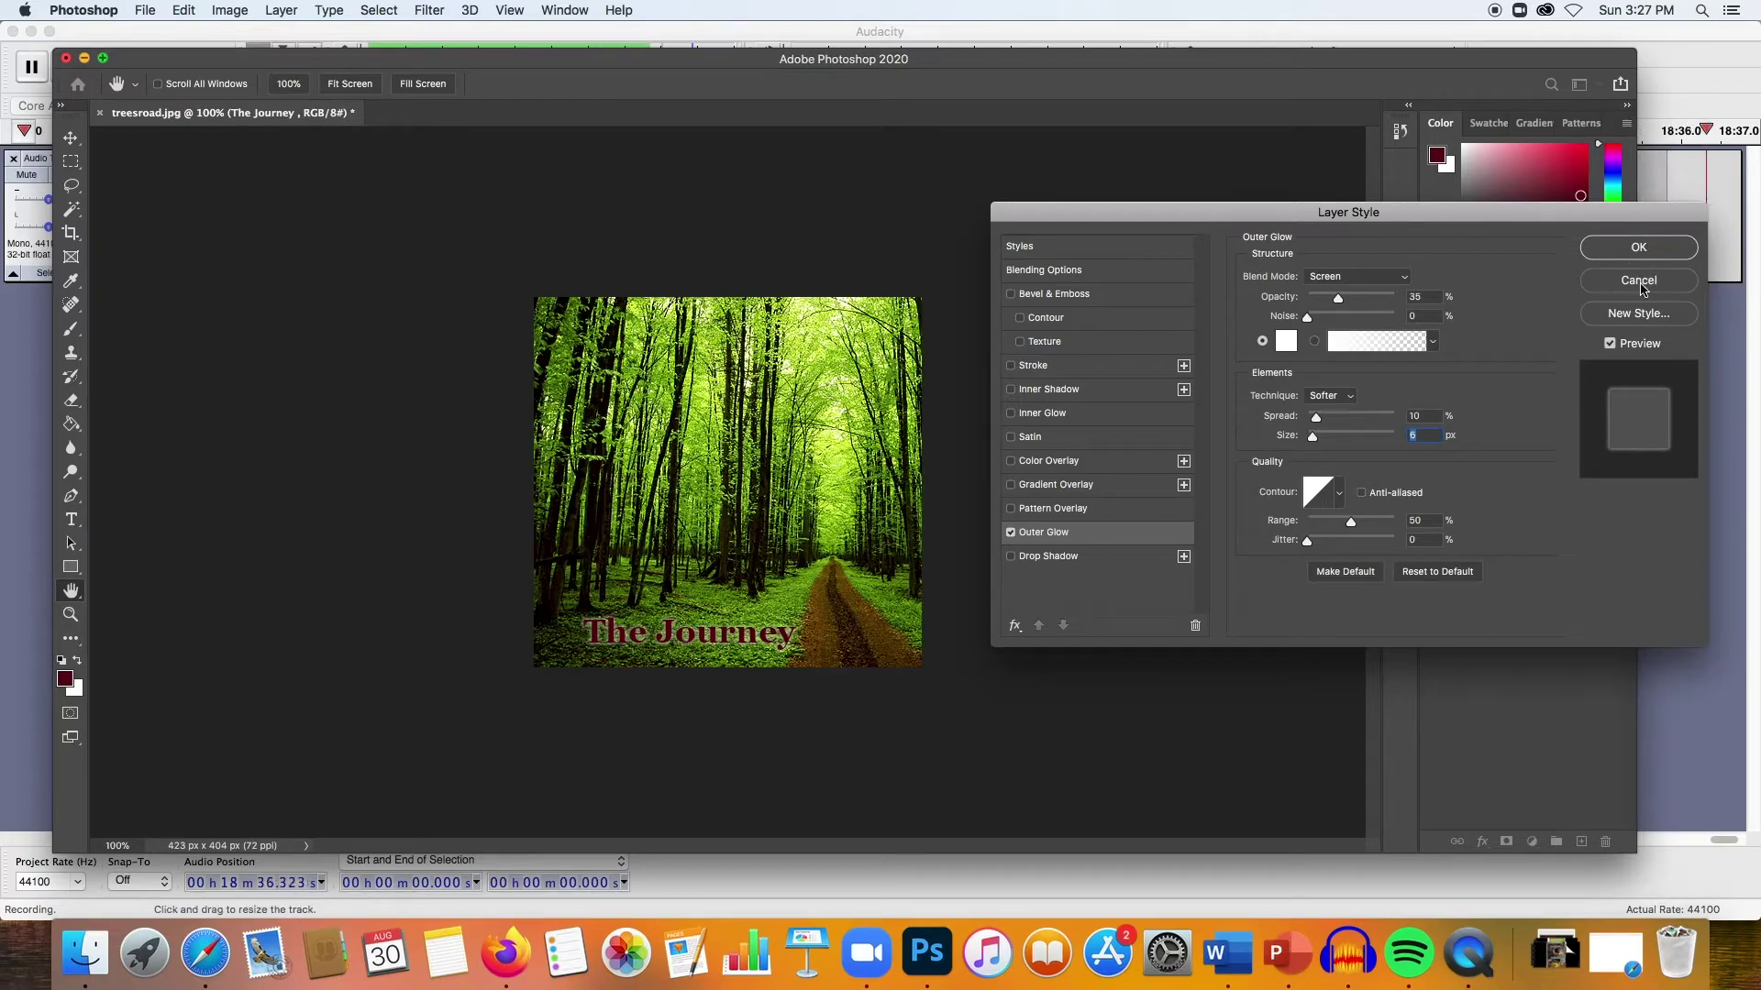
pyautogui.click(1638, 247)
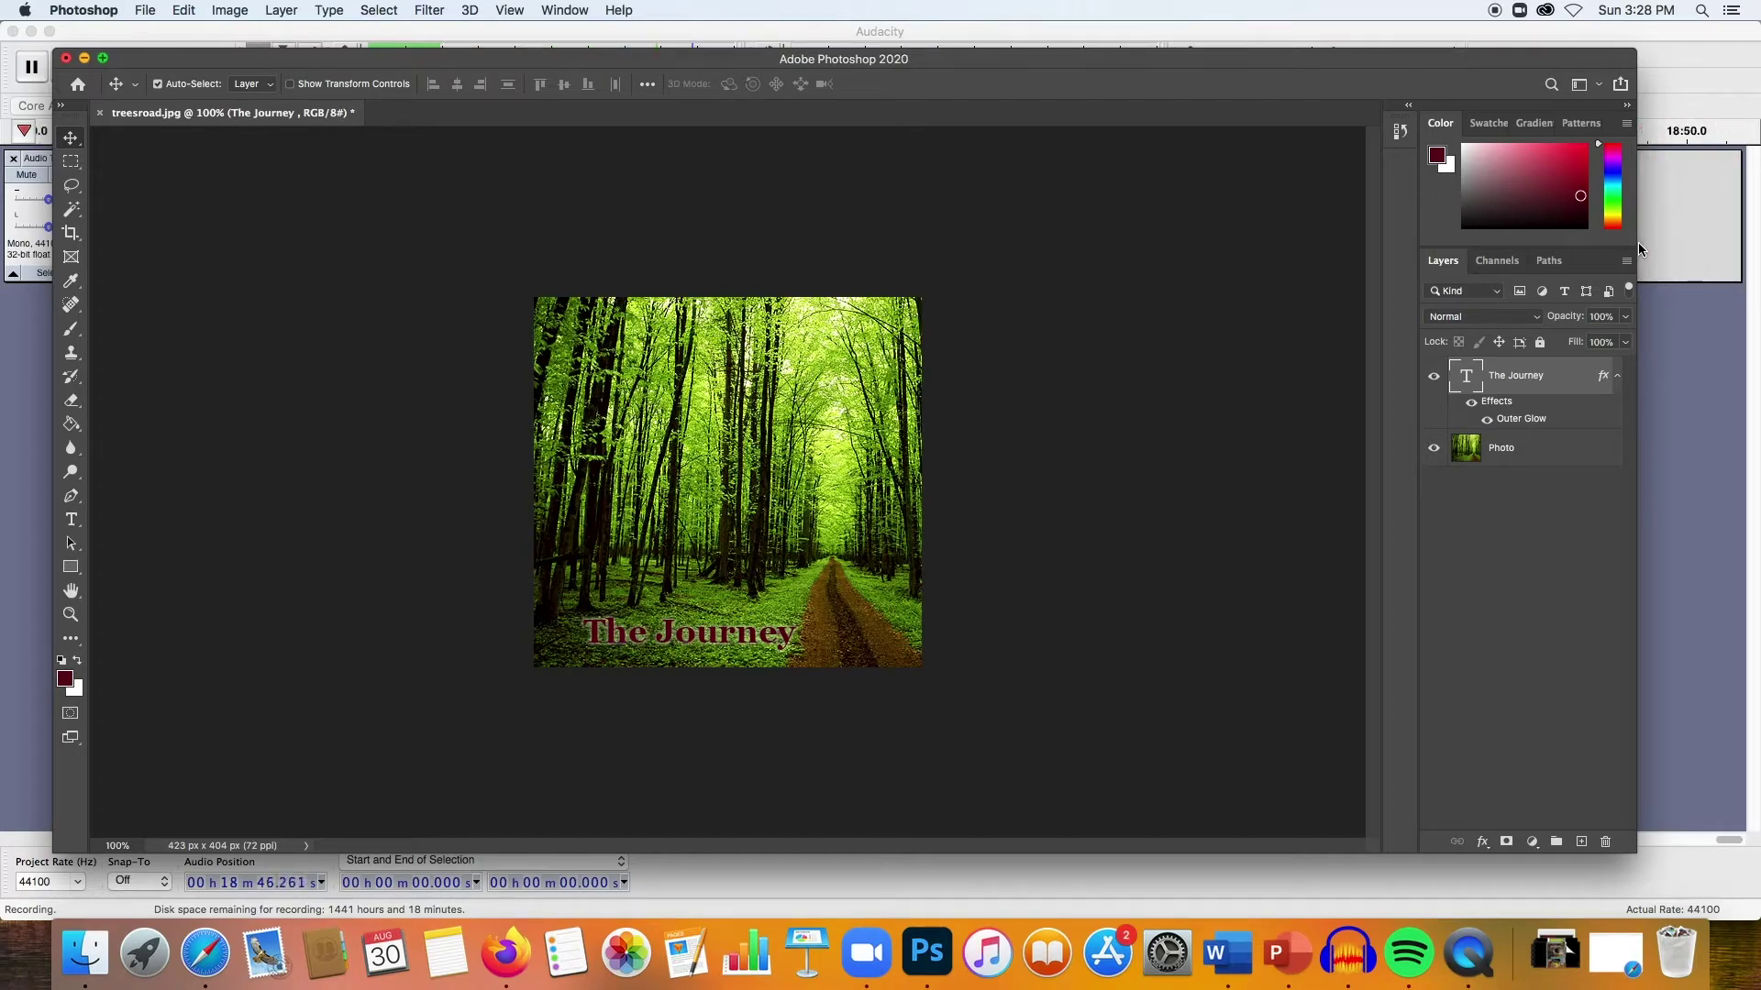
# Step: Toggle the text layer's effects and the whole The Journey layer off and on to compare the image
pyautogui.click(1473, 405)
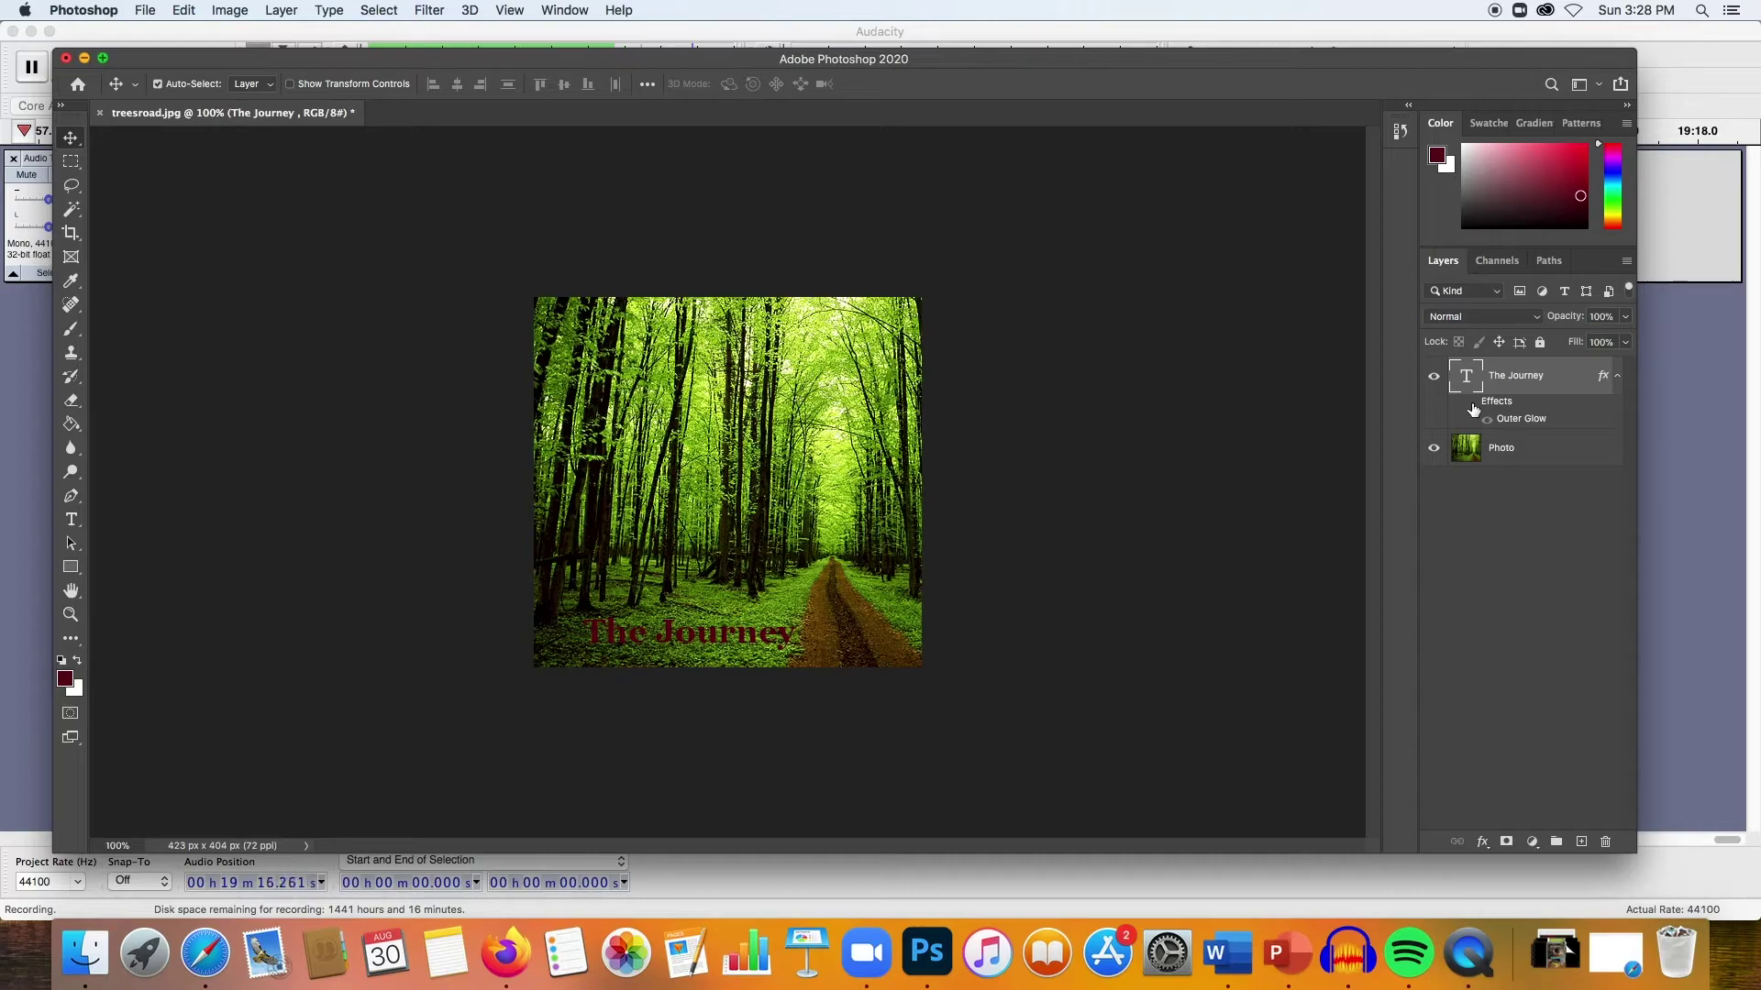
pyautogui.click(1471, 404)
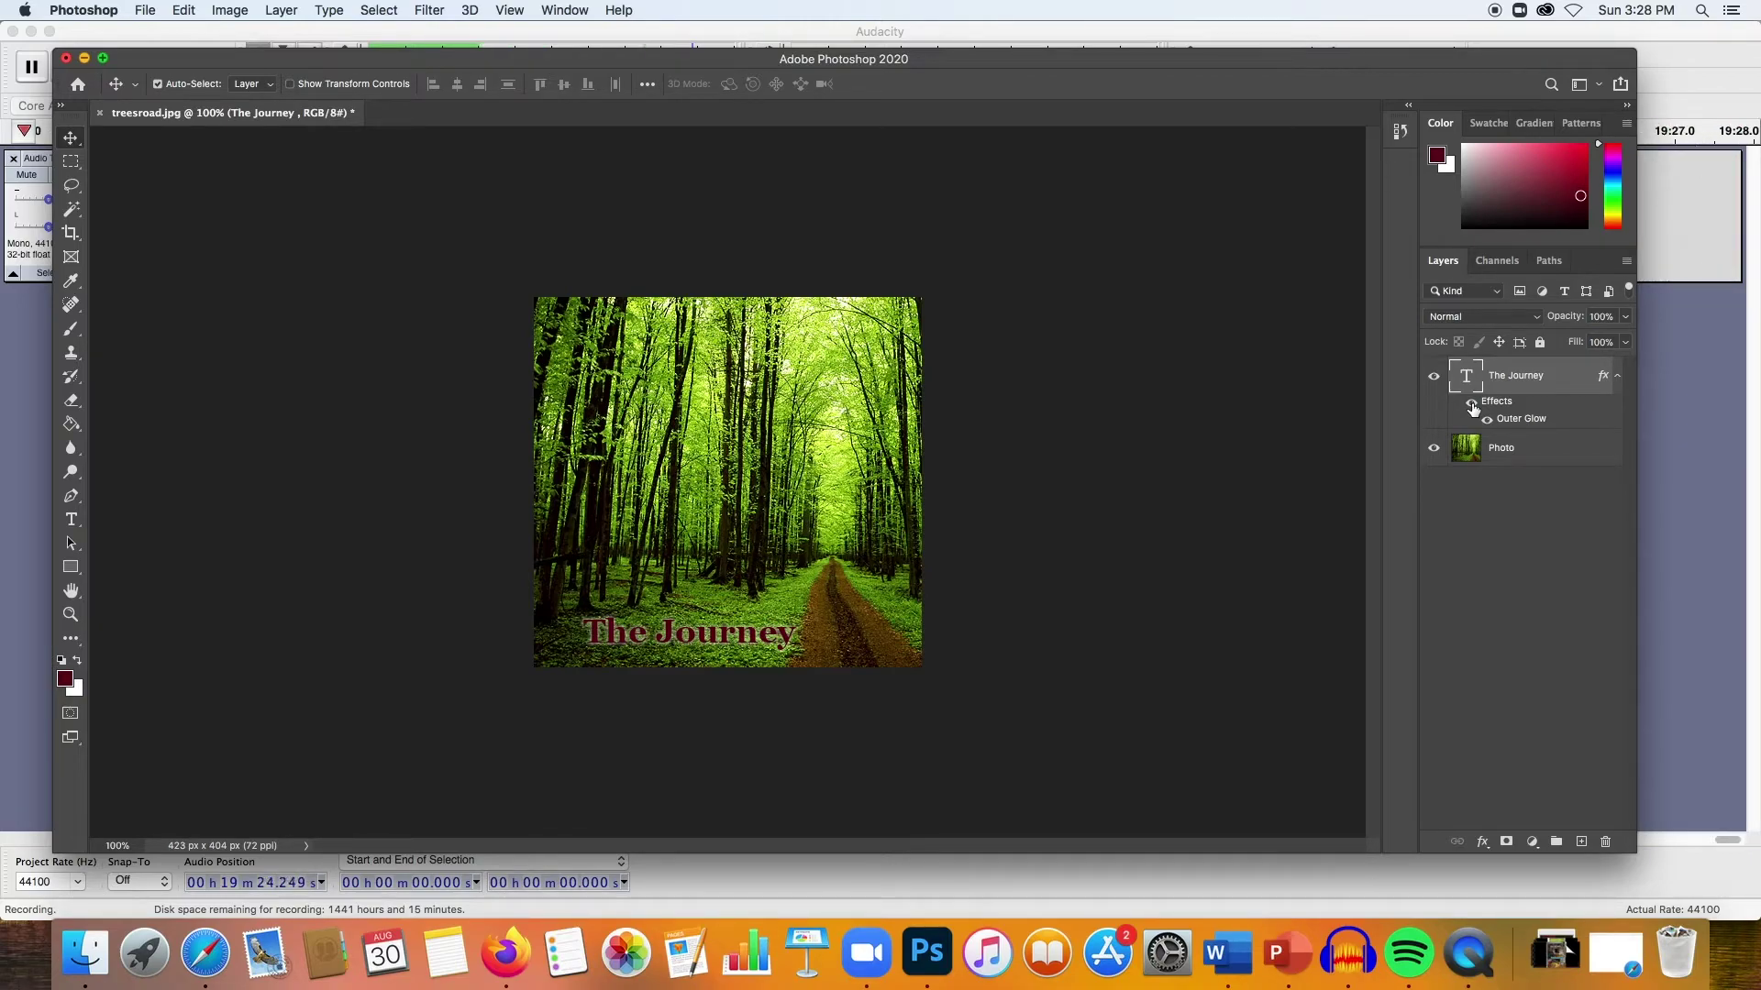
pyautogui.click(1472, 406)
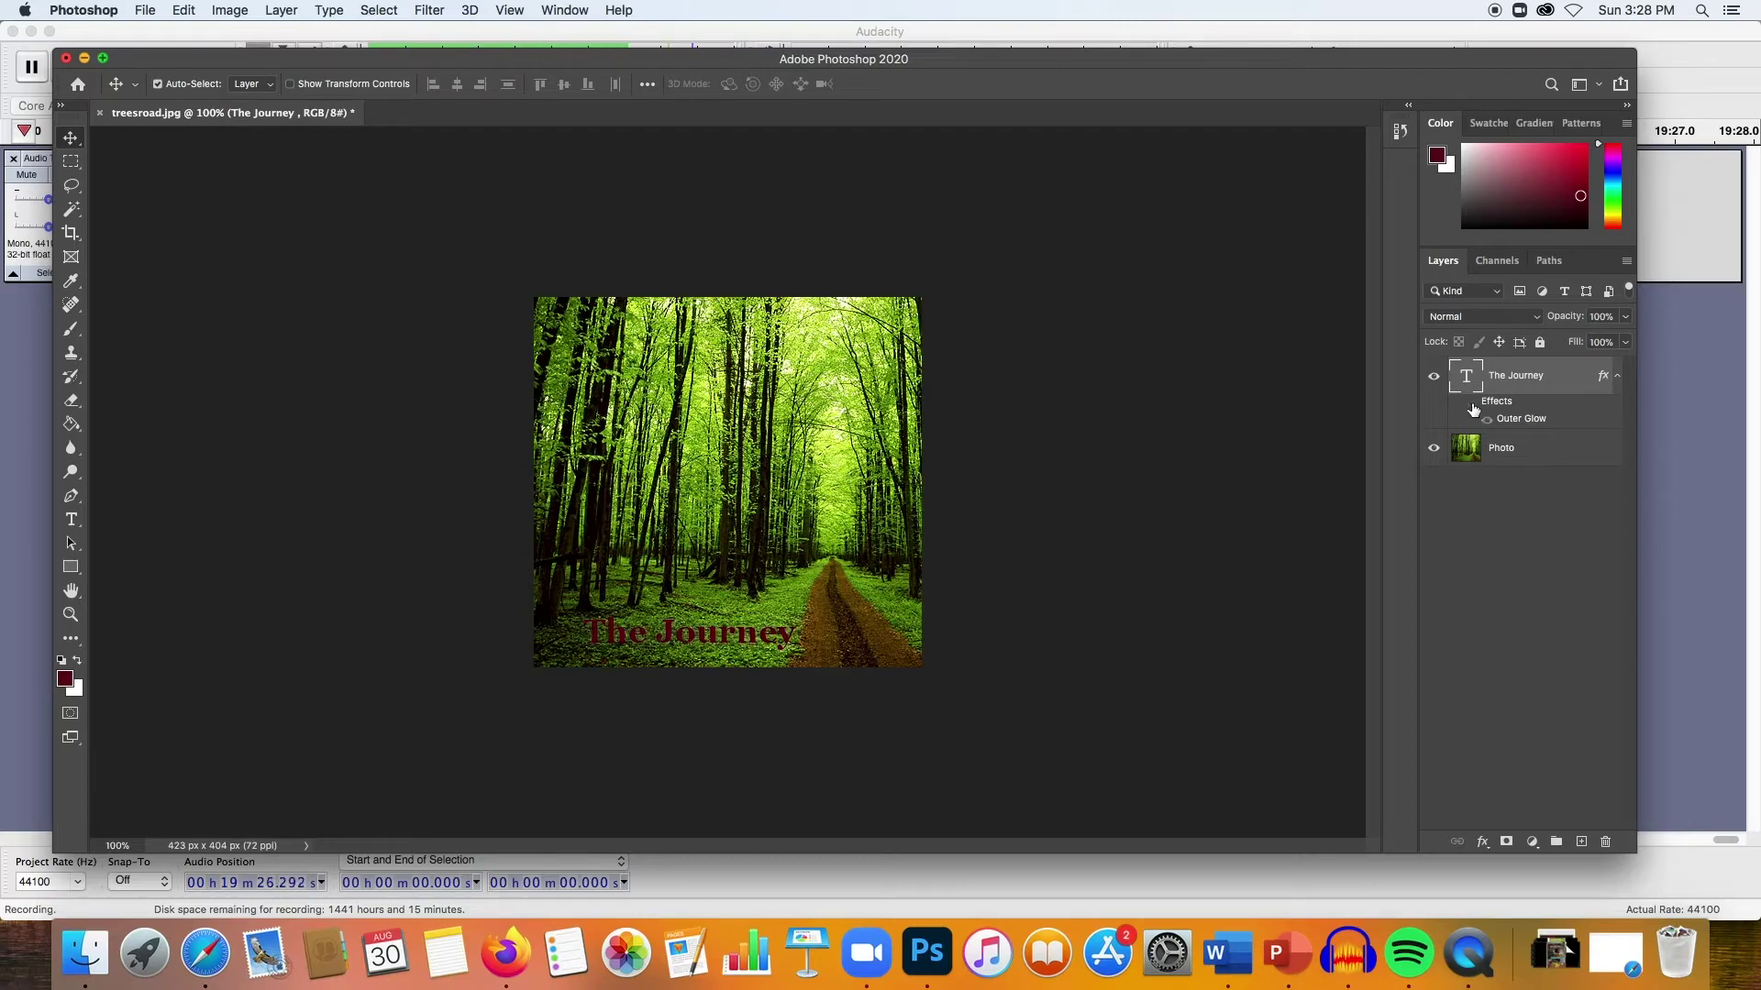
pyautogui.click(1473, 407)
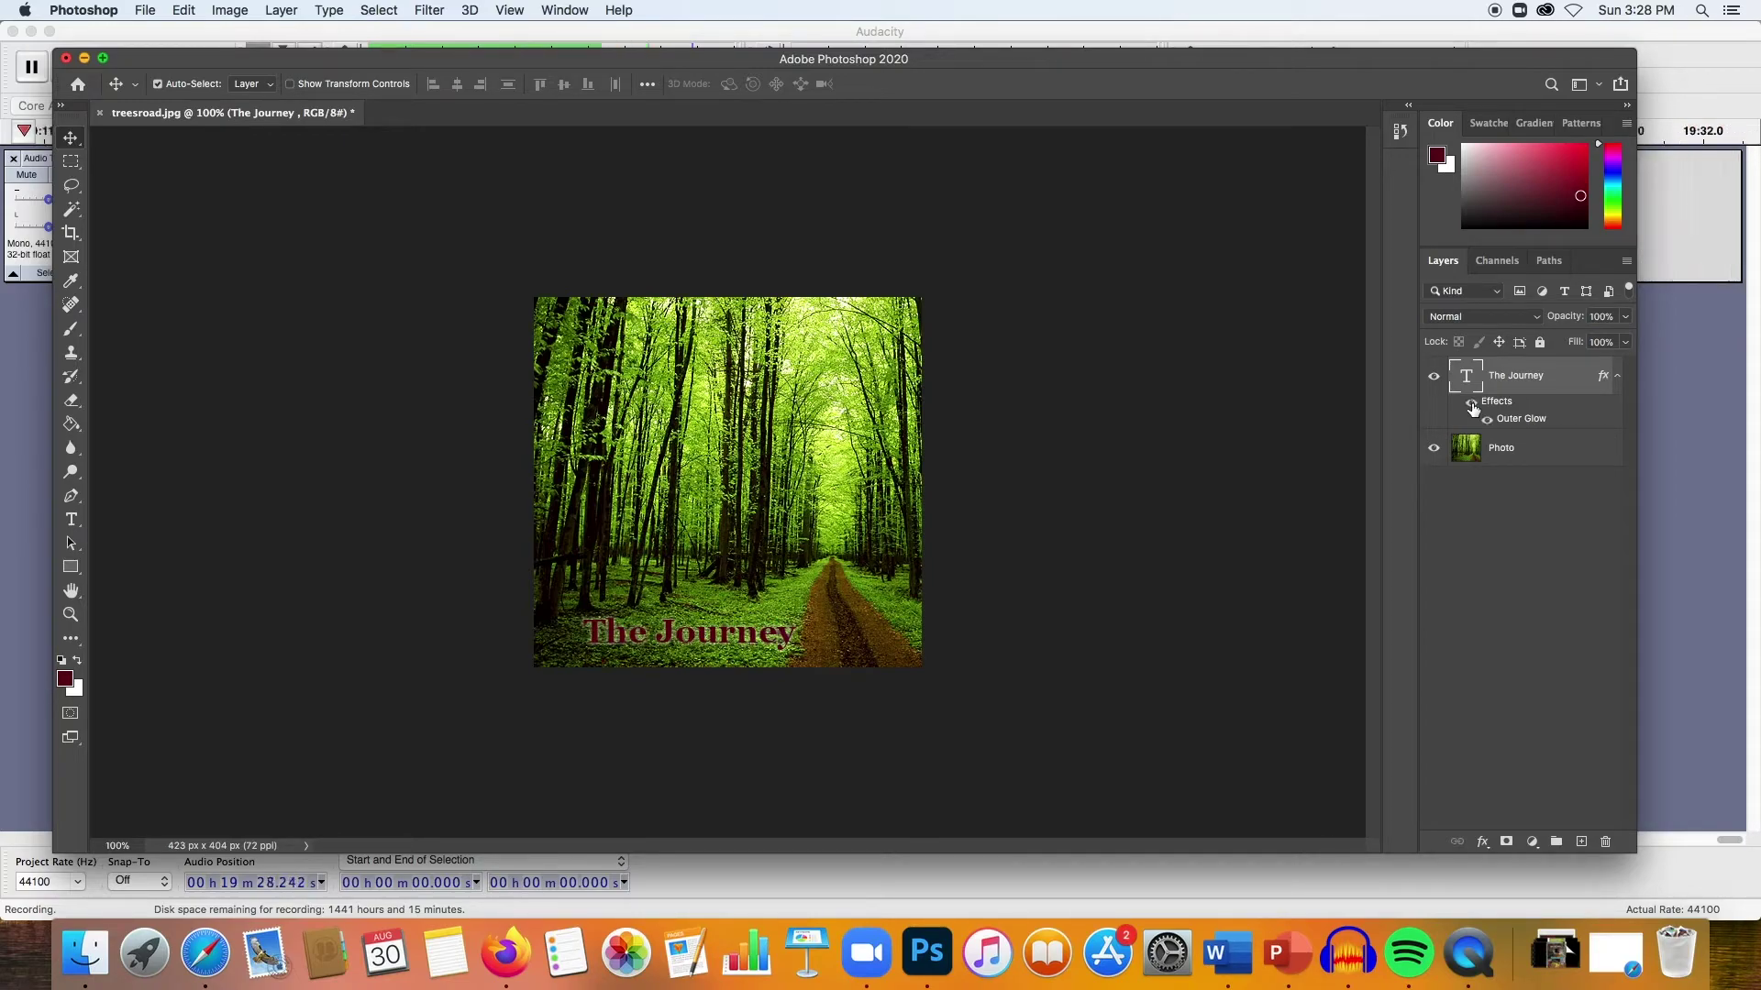
pyautogui.click(1434, 376)
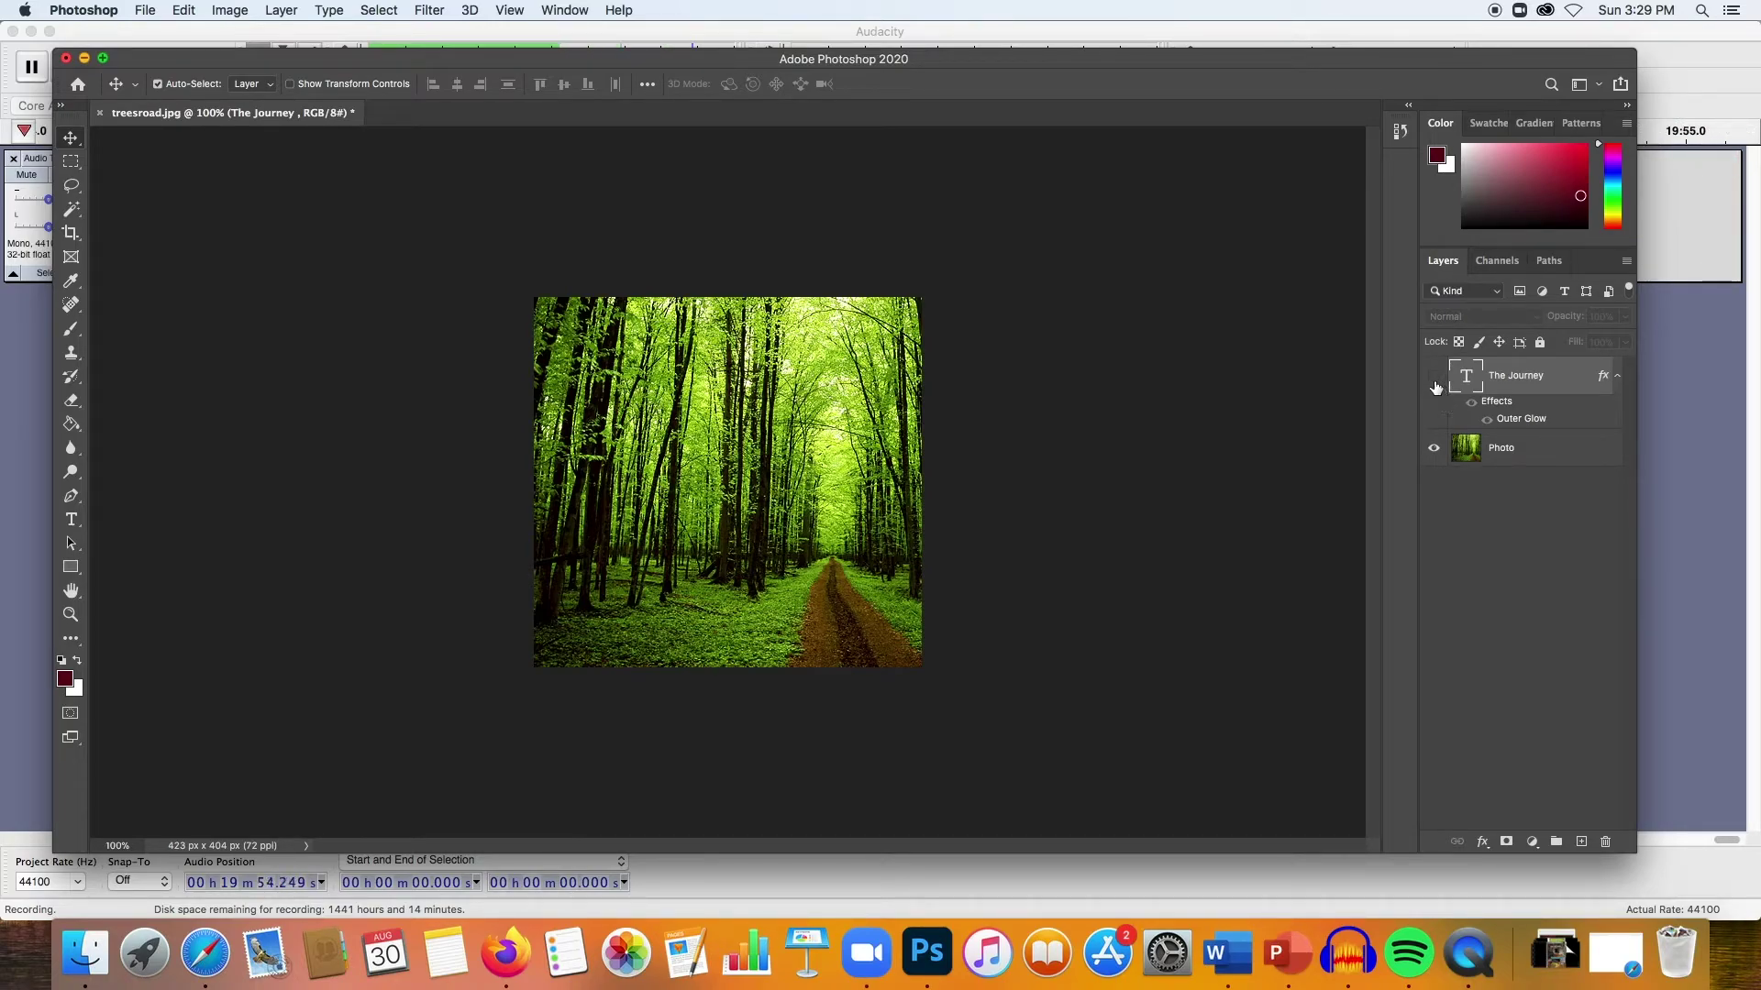
pyautogui.click(1435, 378)
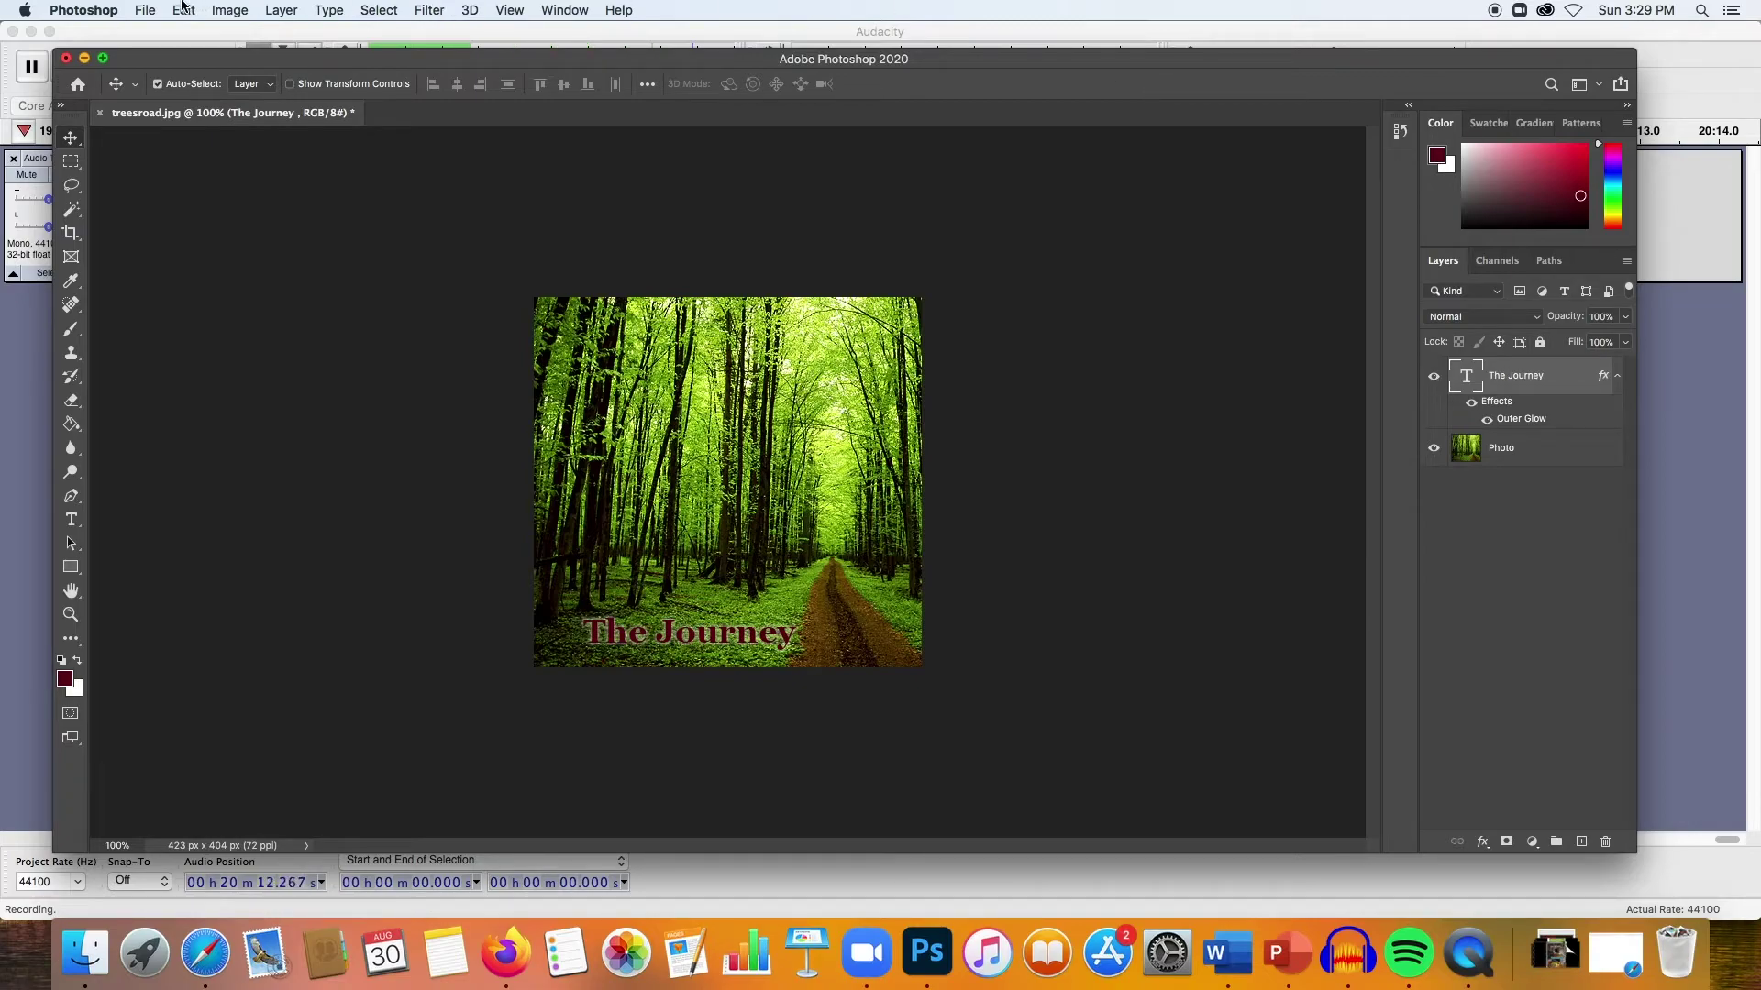
# Step: Save the document on the computer in Downloads as treesroad.psd in Photoshop format, with Layers and Maximize Compatibility enabled
pyautogui.click(147, 10)
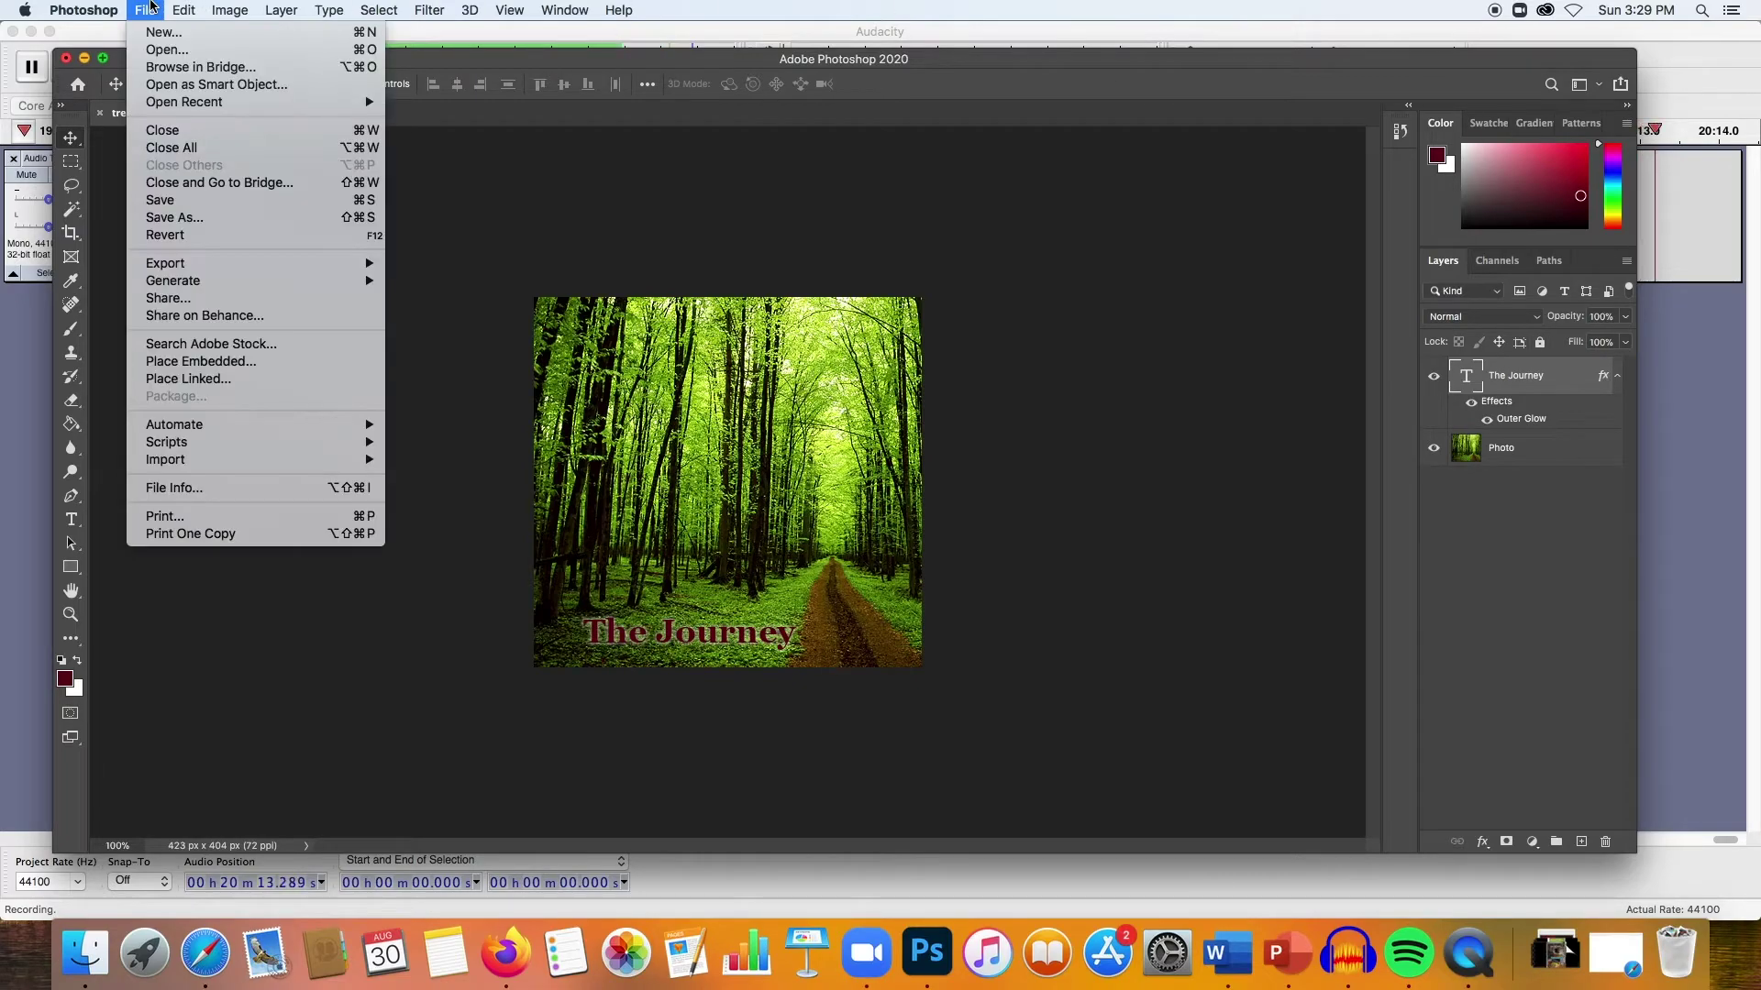
pyautogui.click(288, 224)
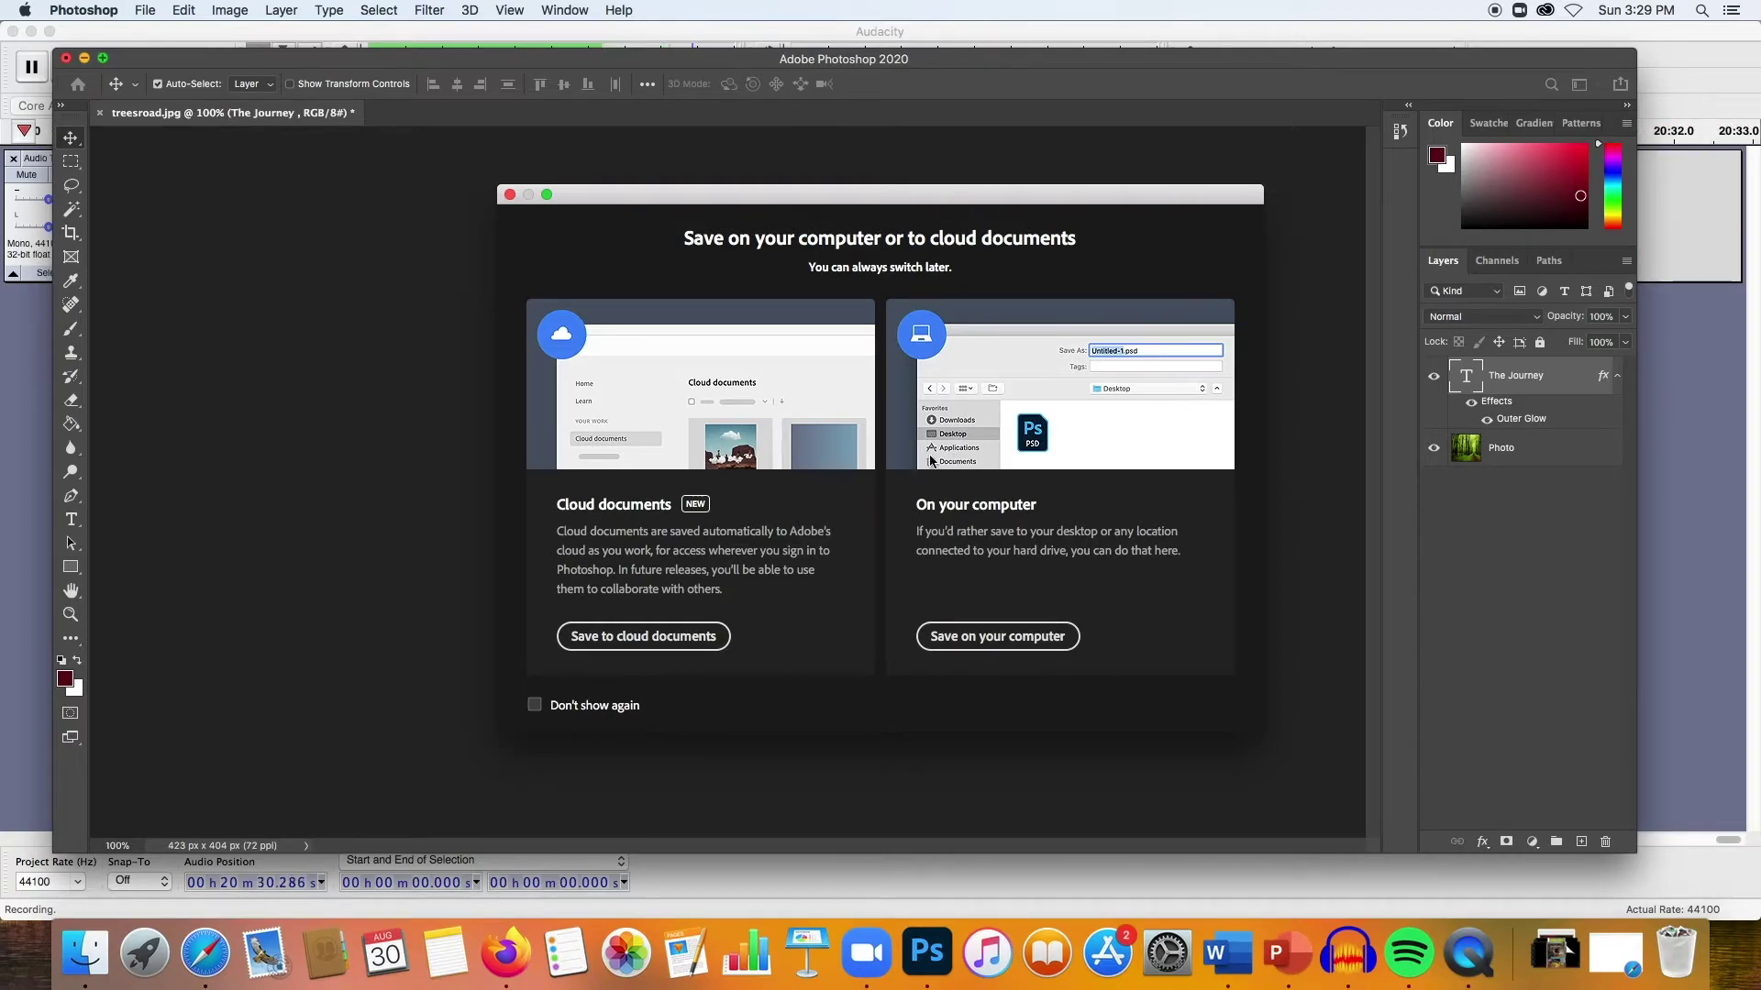
pyautogui.click(1006, 635)
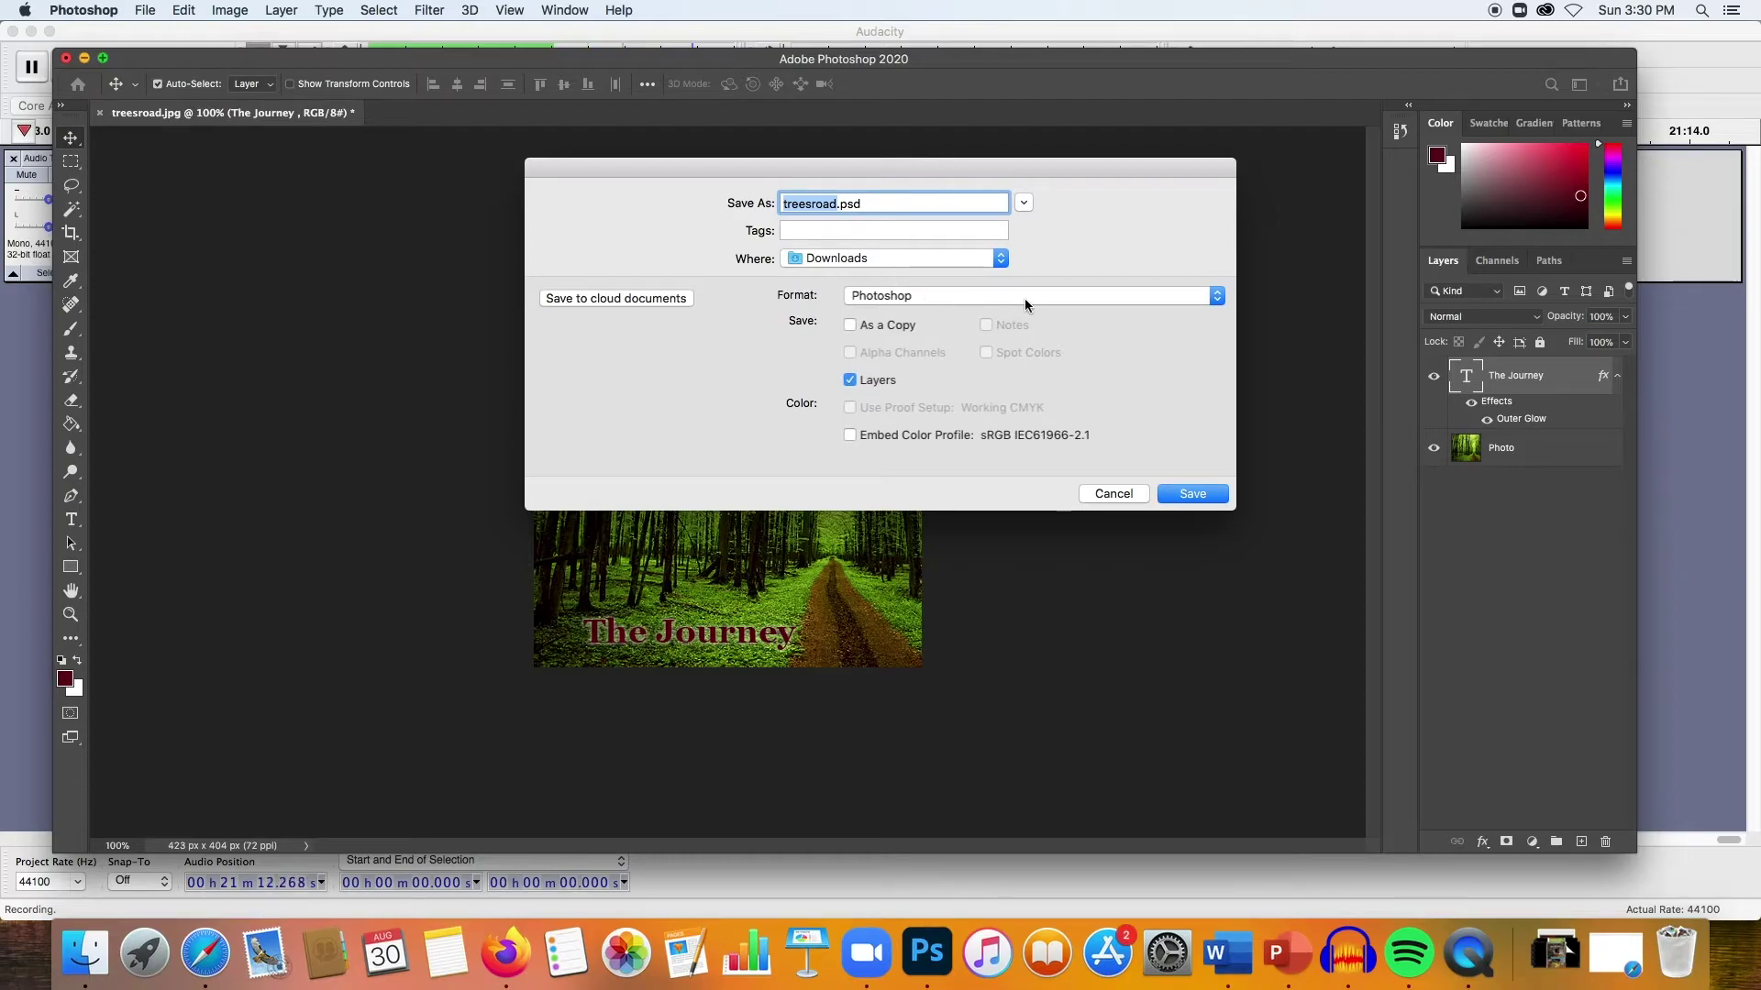
pyautogui.click(904, 296)
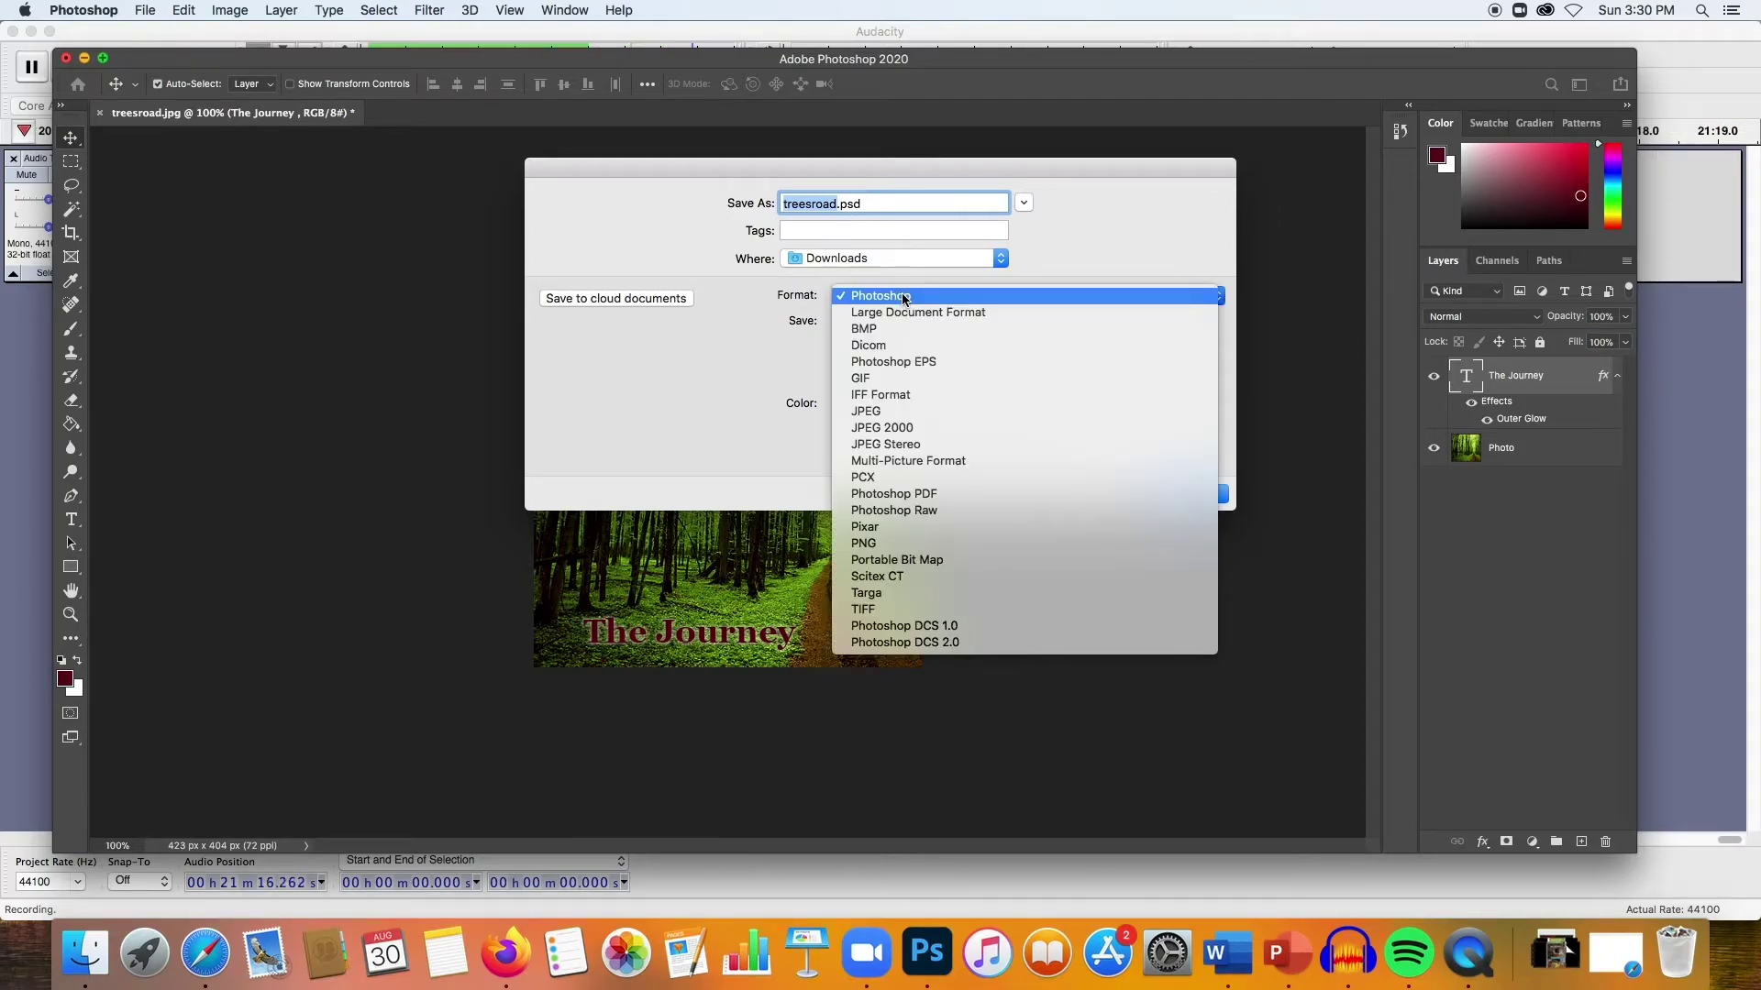
pyautogui.click(904, 296)
pyautogui.click(904, 297)
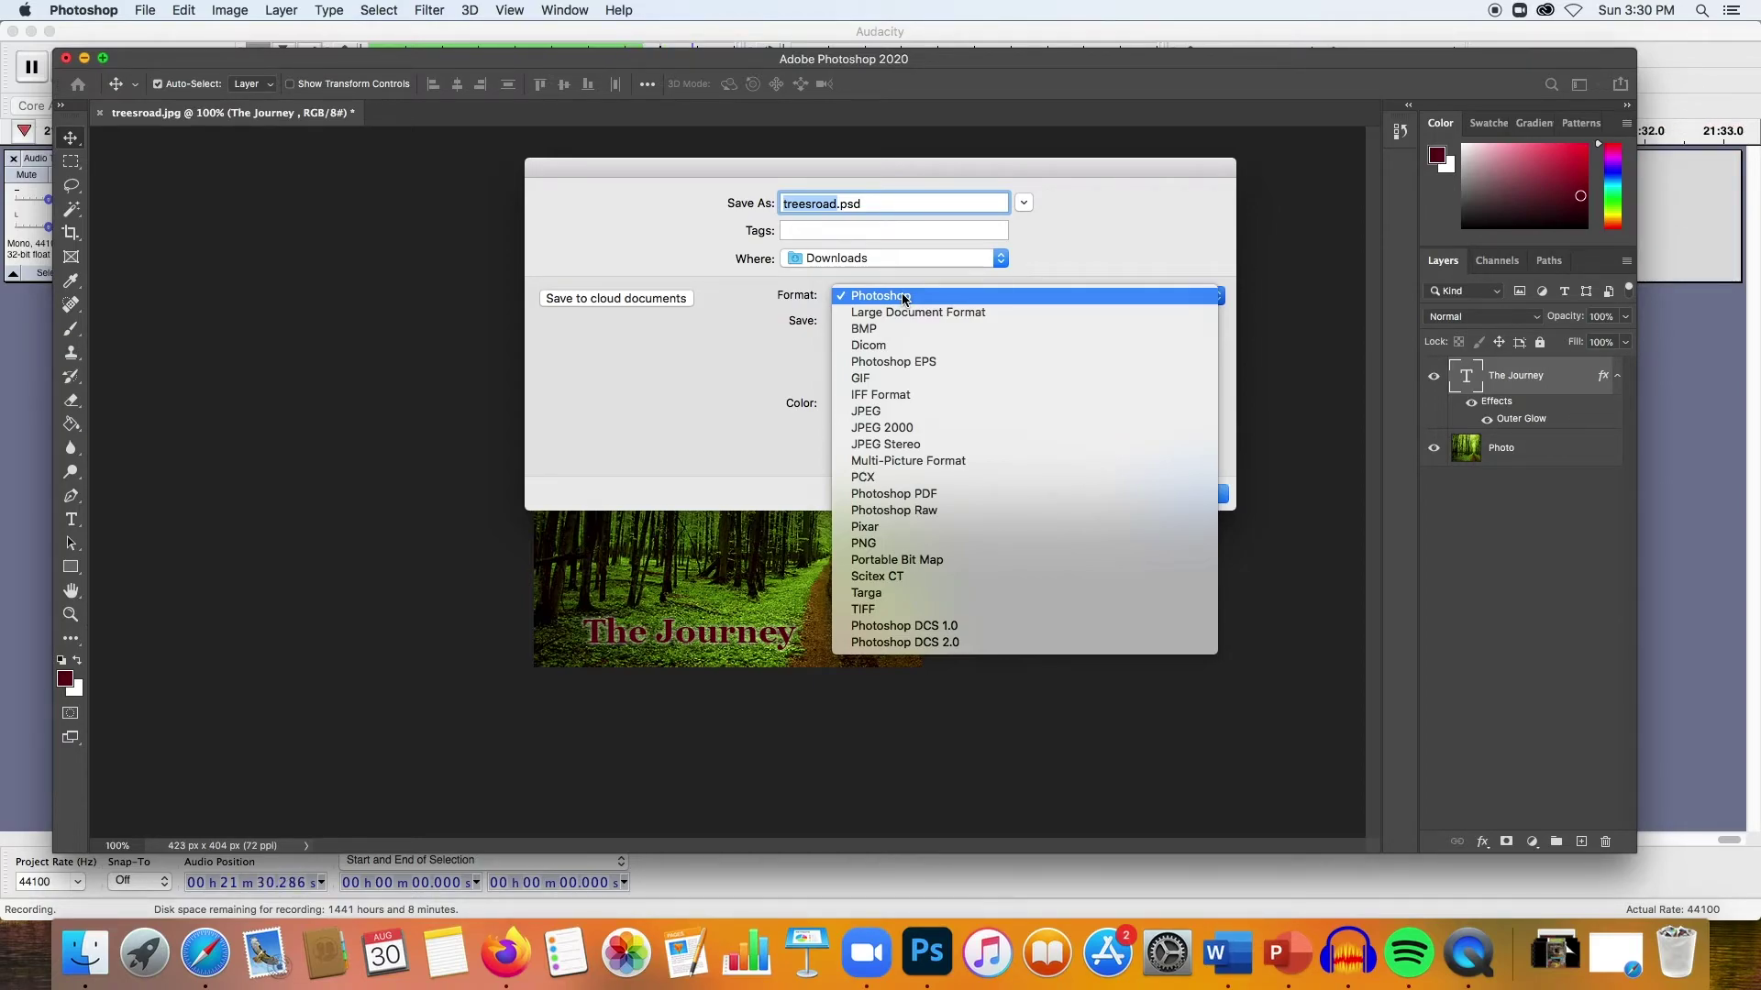
pyautogui.click(904, 297)
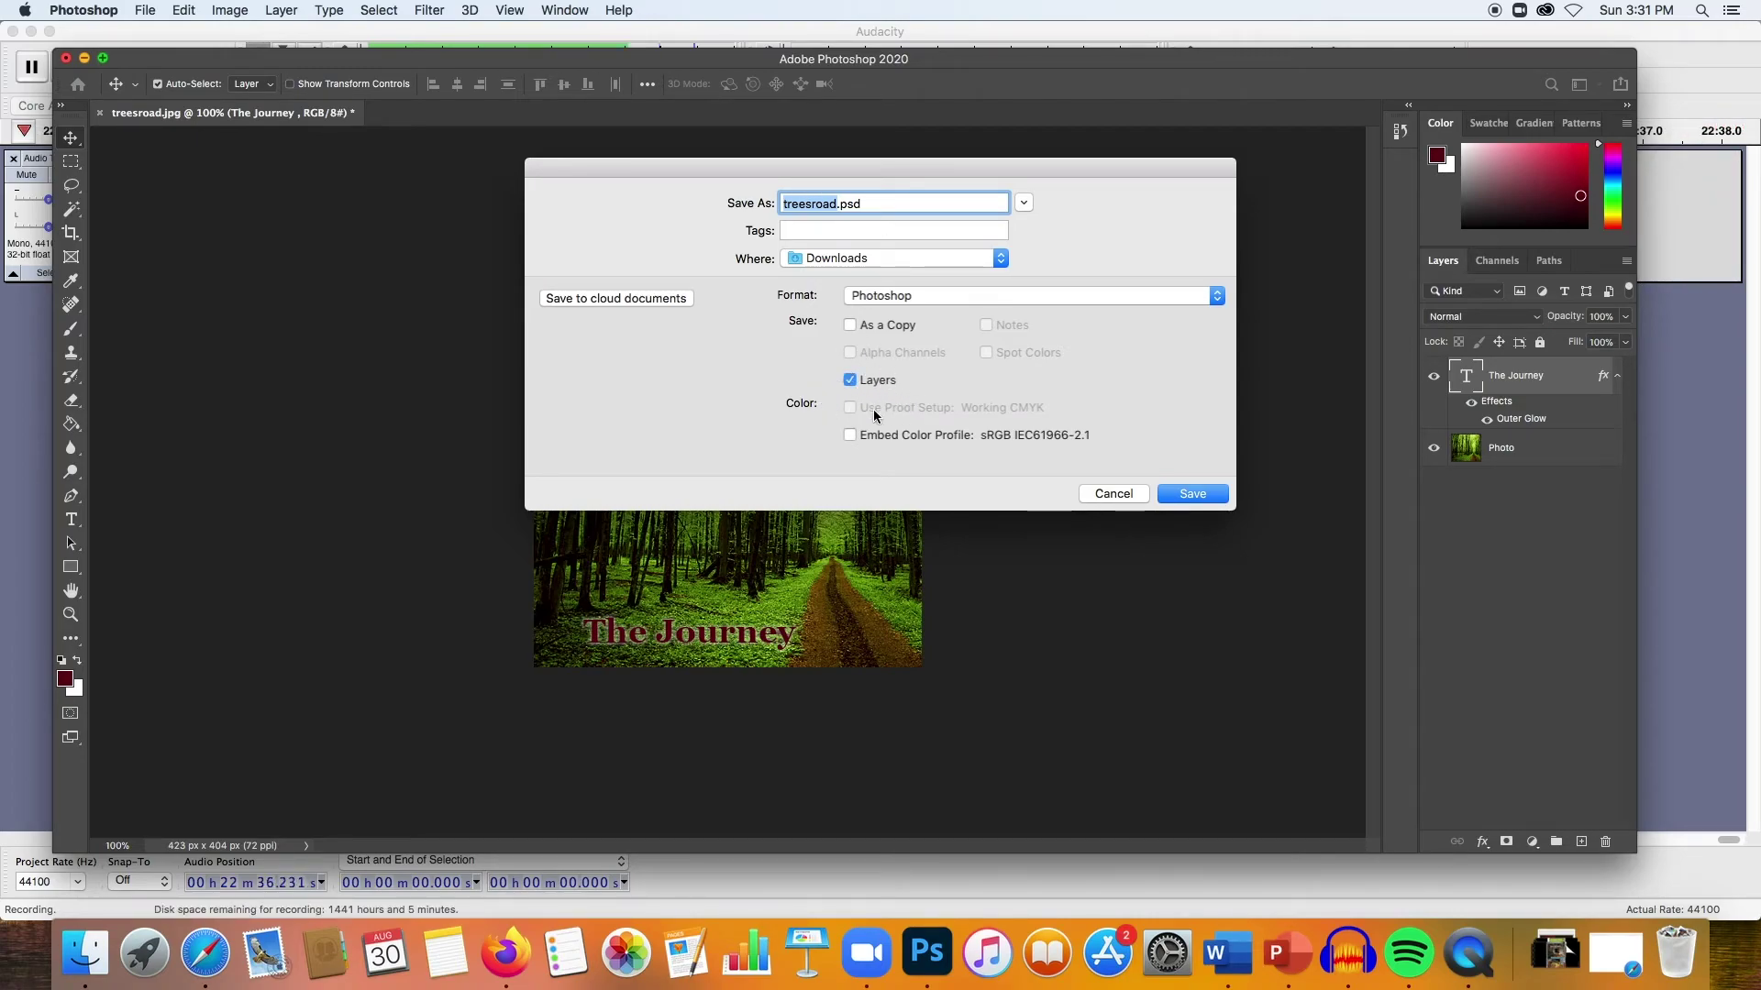
pyautogui.click(1202, 496)
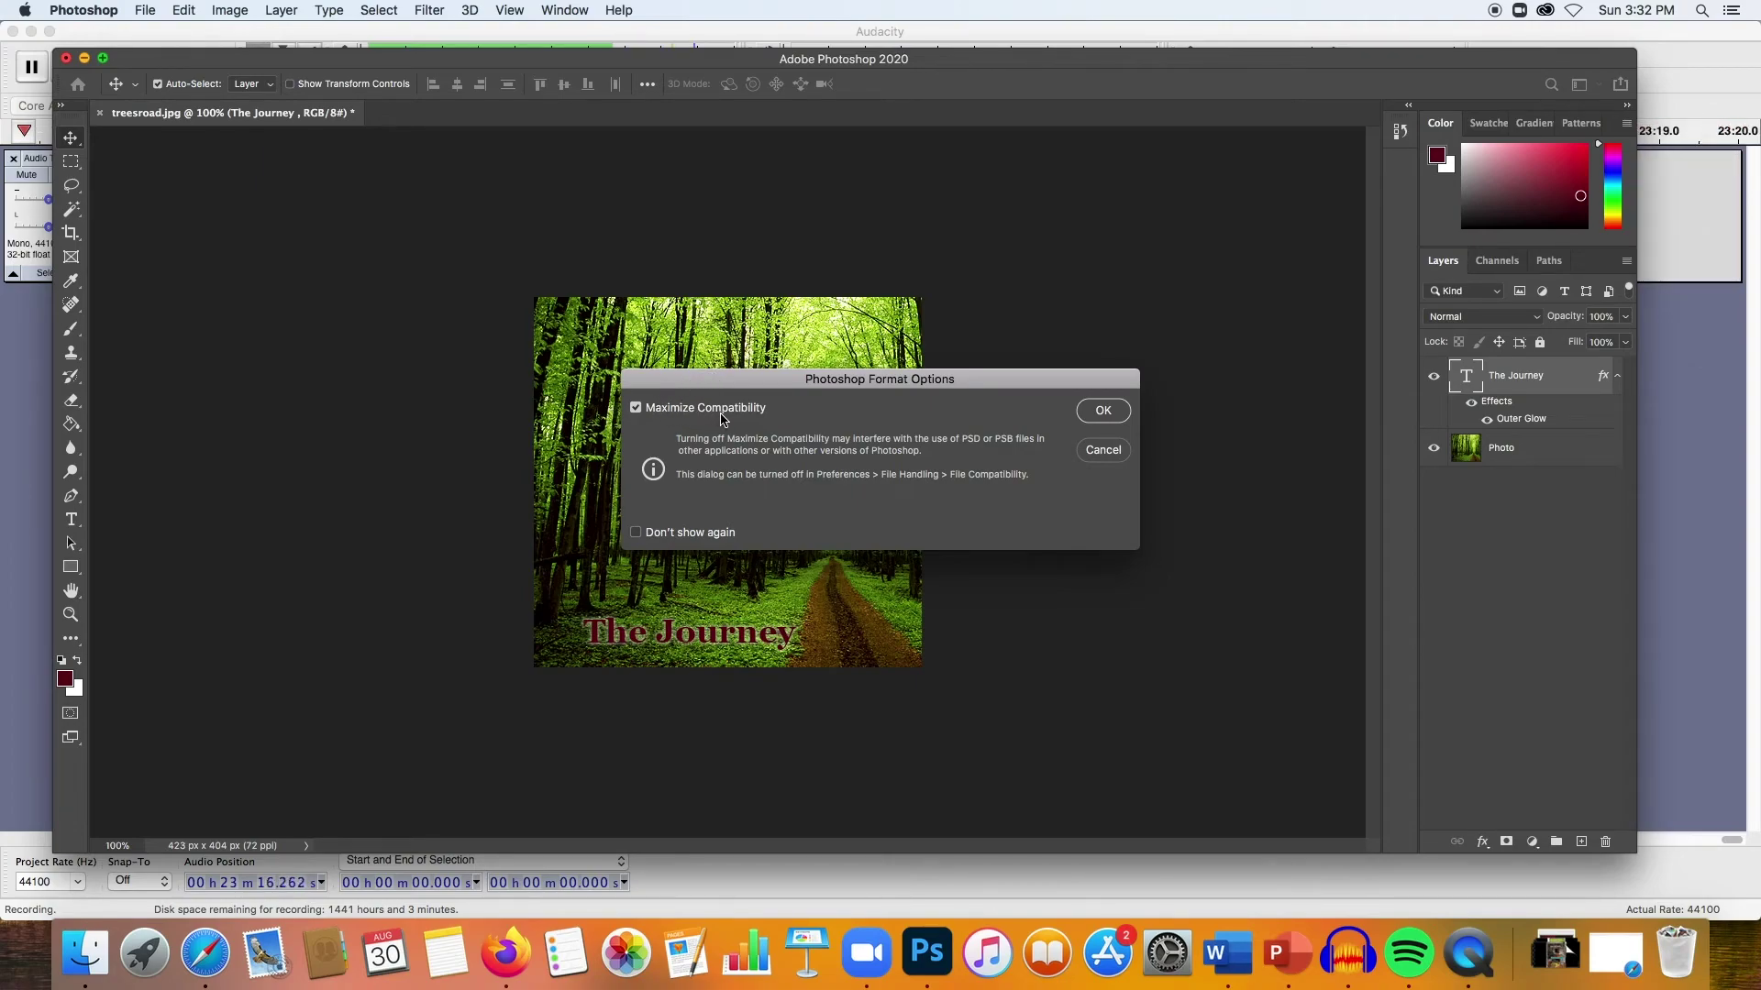
pyautogui.click(1105, 411)
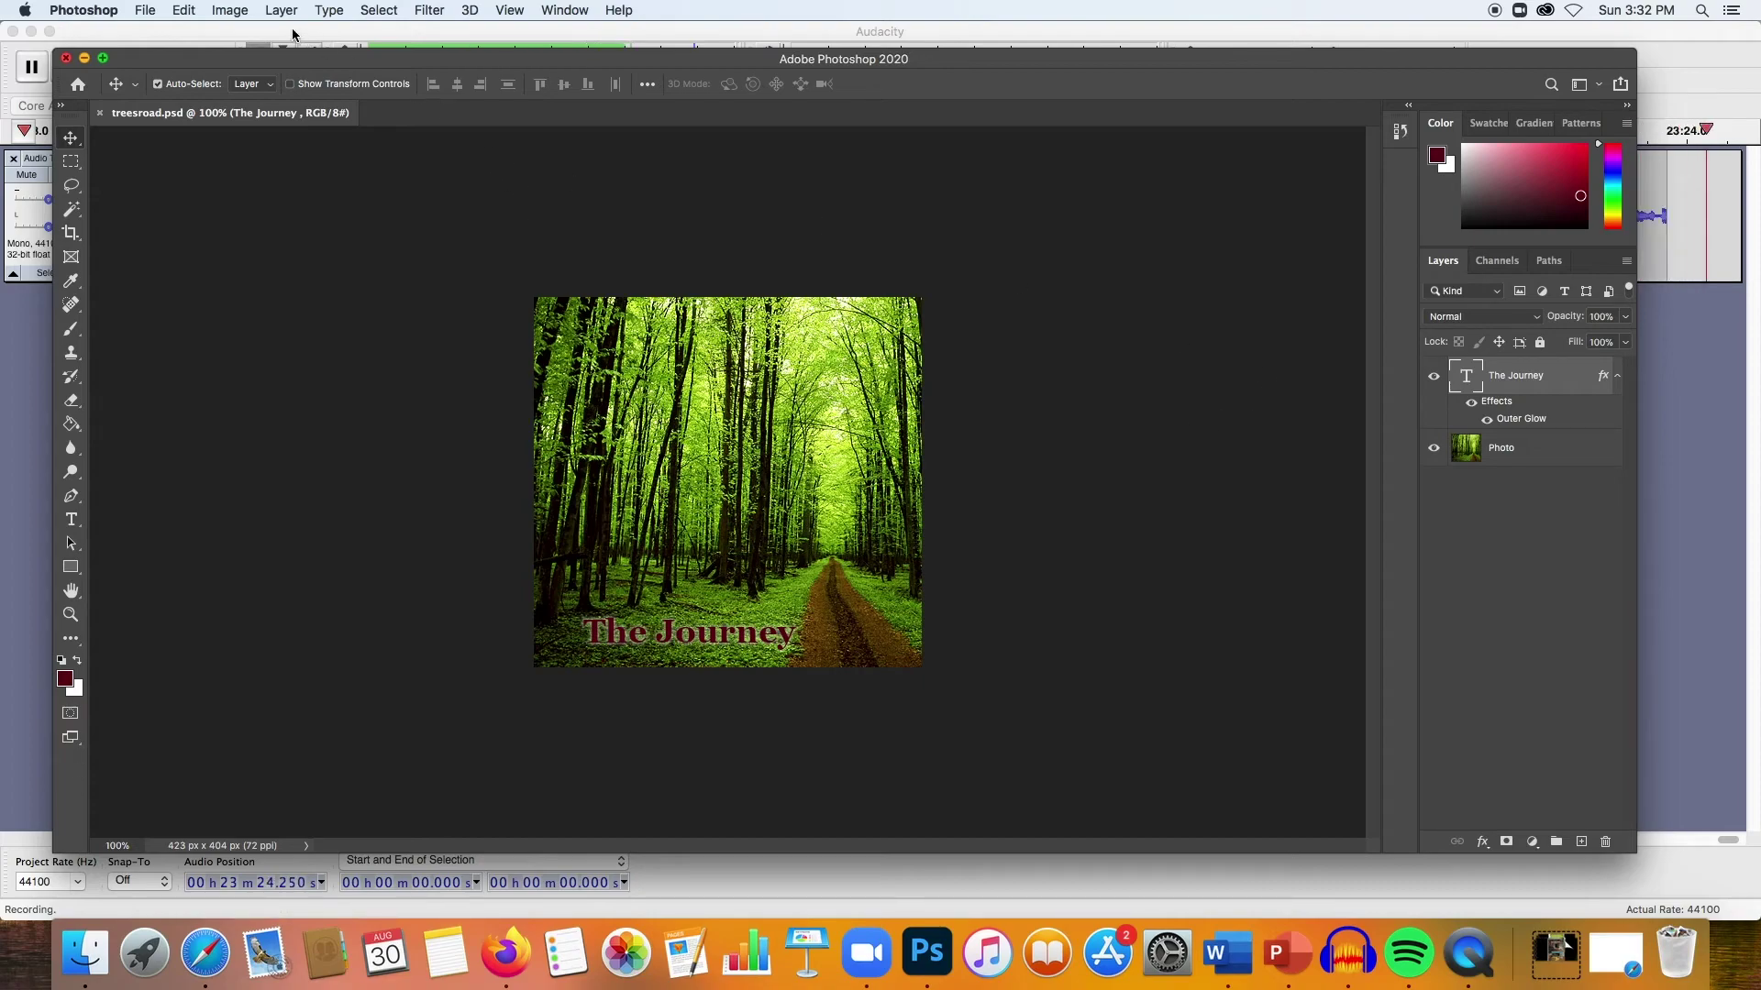
# Step: Start saving another version of the image on the computer in Downloads, choosing JPEG as the format
pyautogui.click(144, 10)
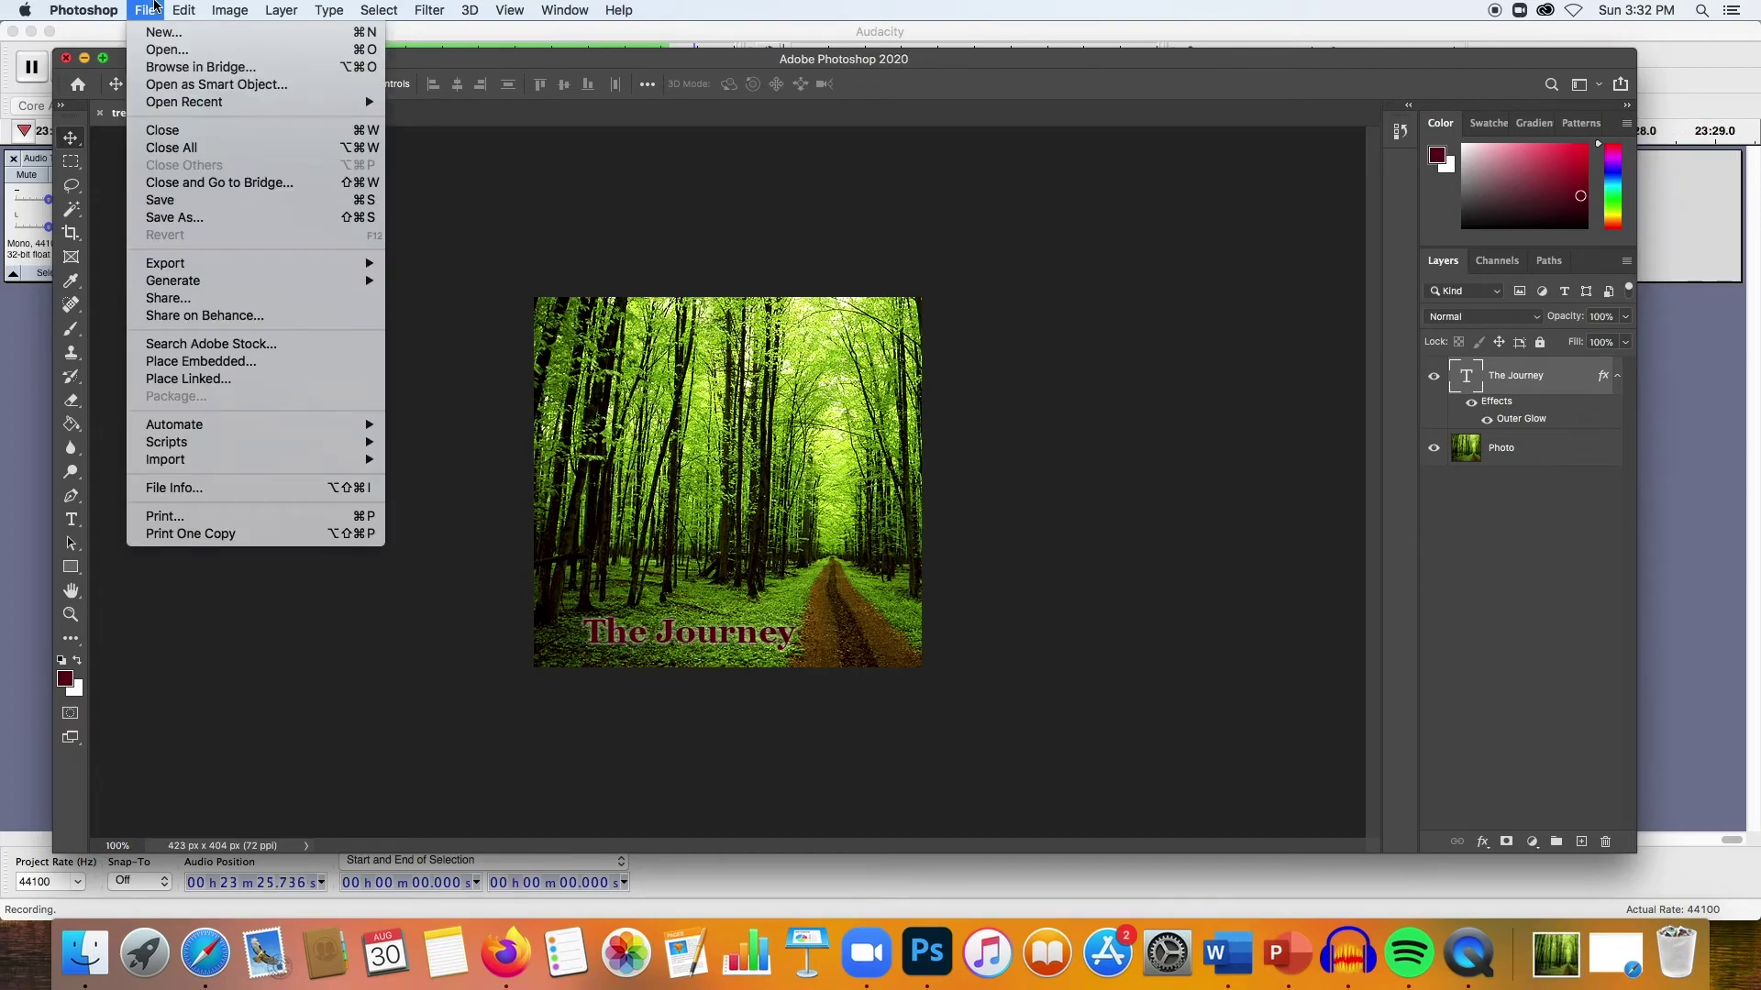
pyautogui.click(269, 218)
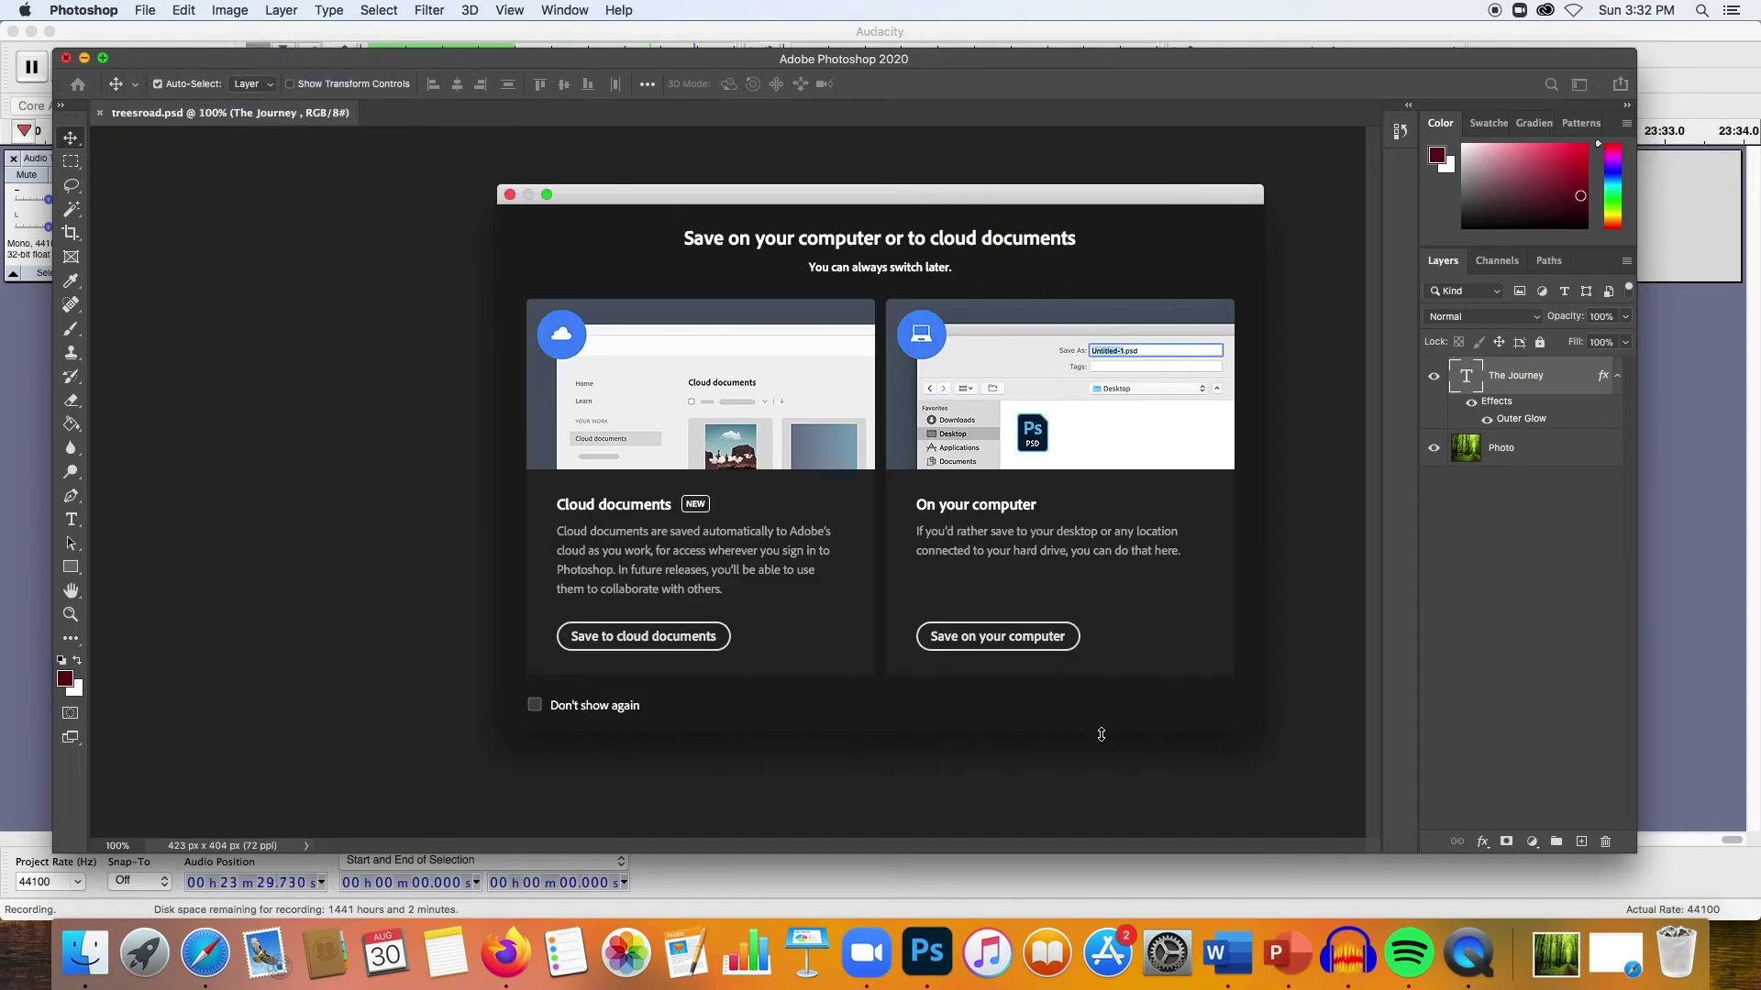
pyautogui.click(998, 636)
pyautogui.click(954, 295)
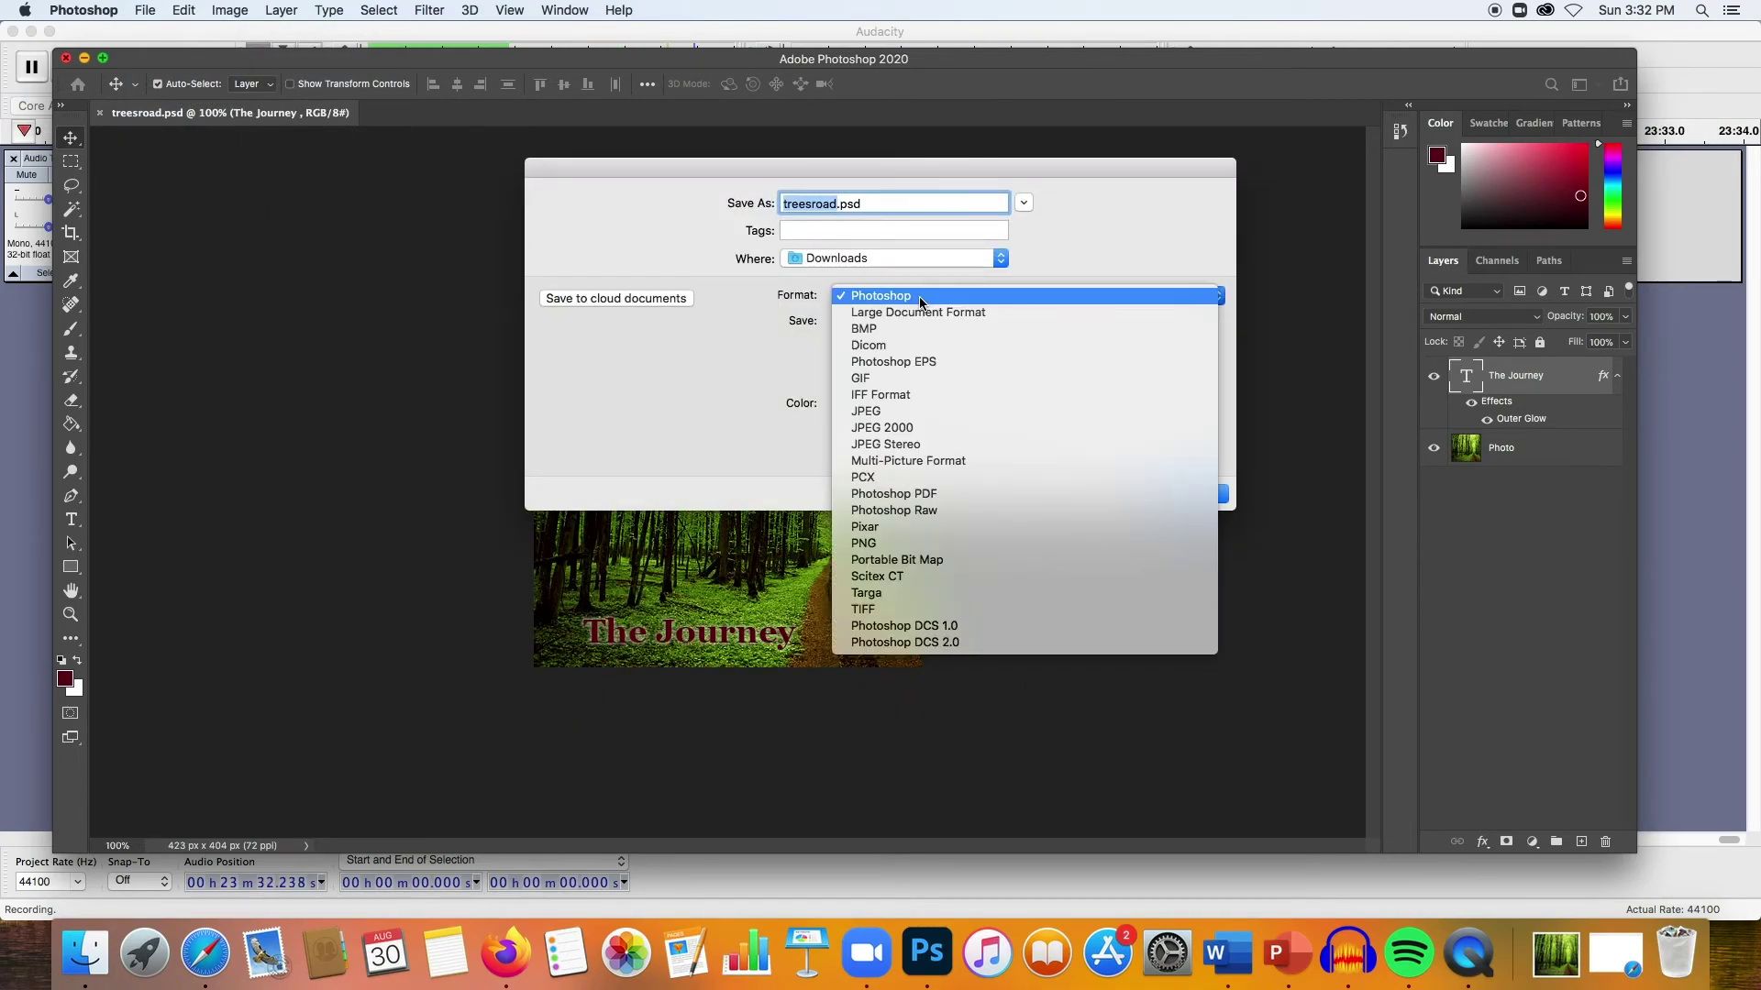
pyautogui.click(947, 415)
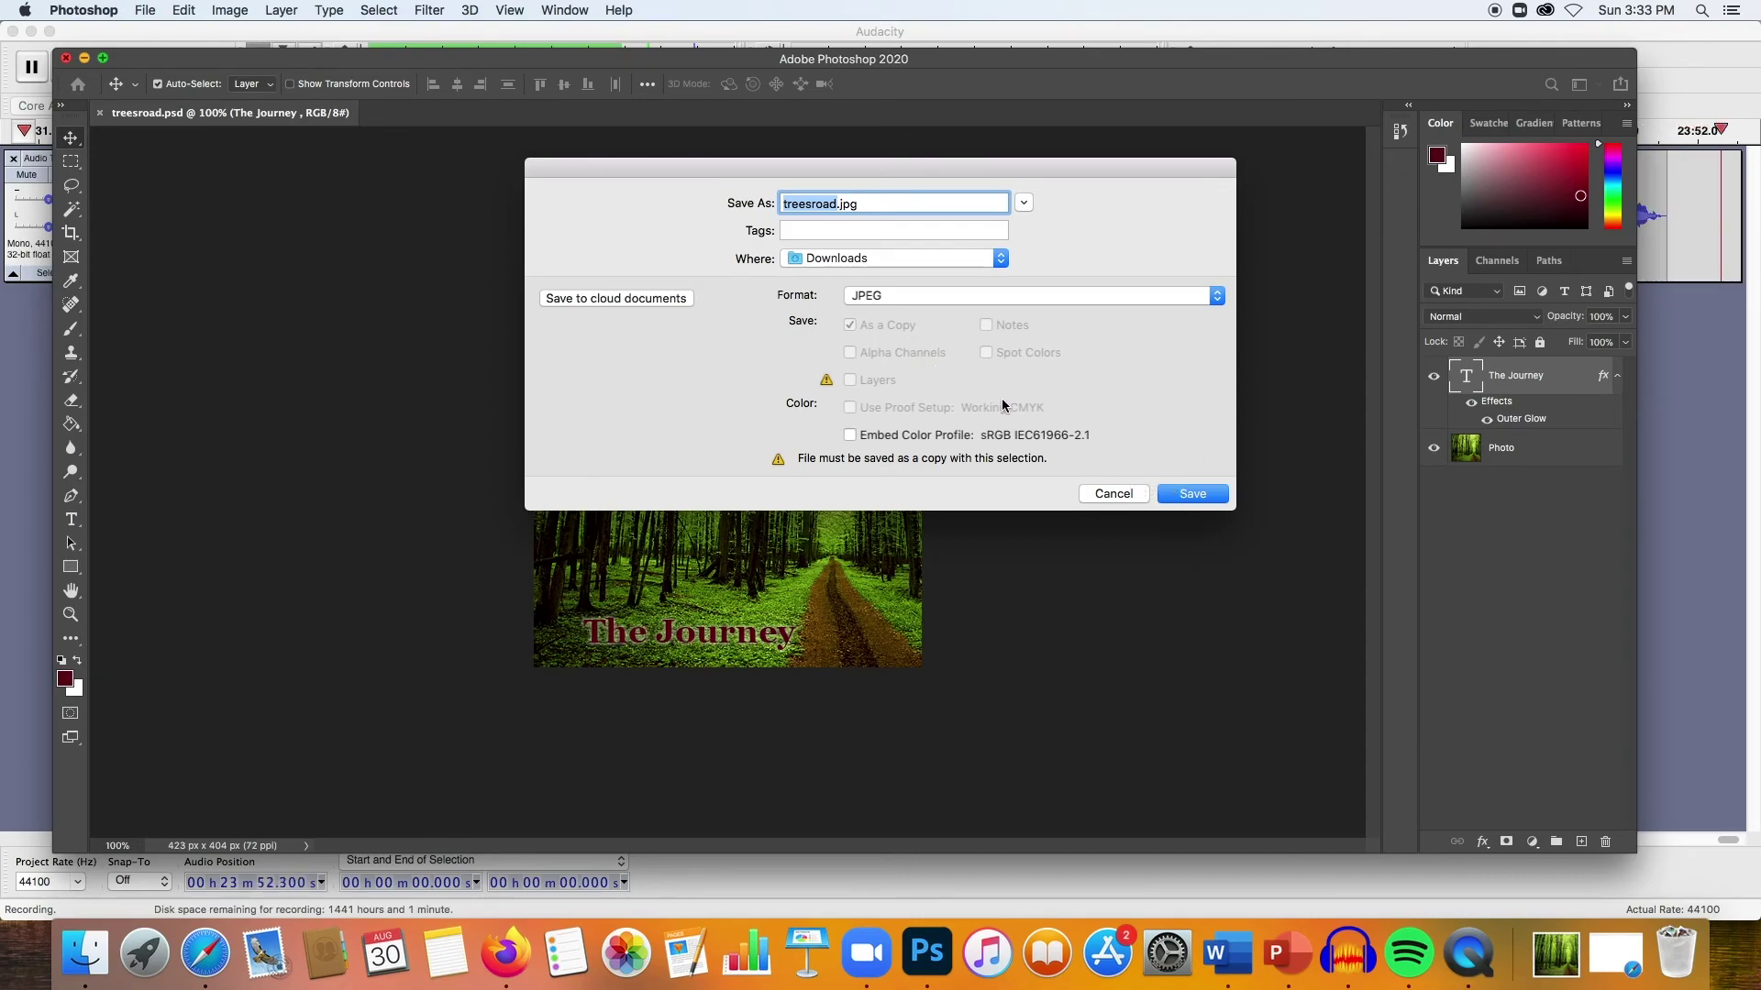
pyautogui.click(1194, 492)
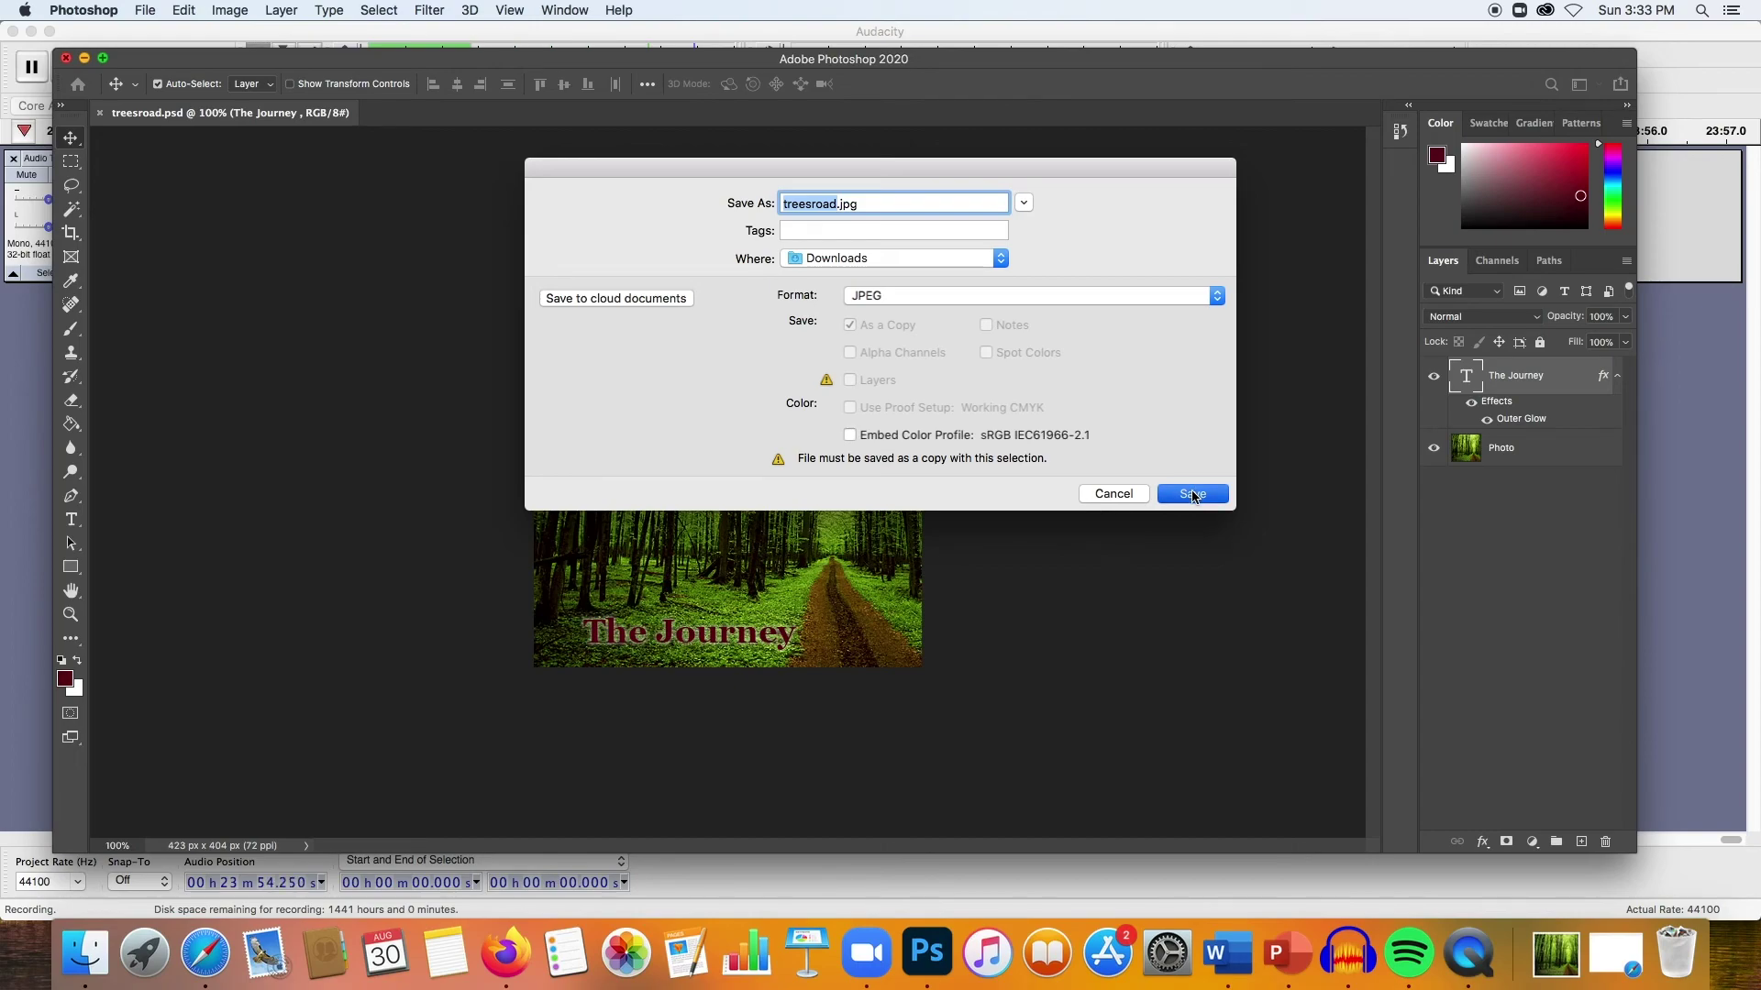
pyautogui.click(921, 289)
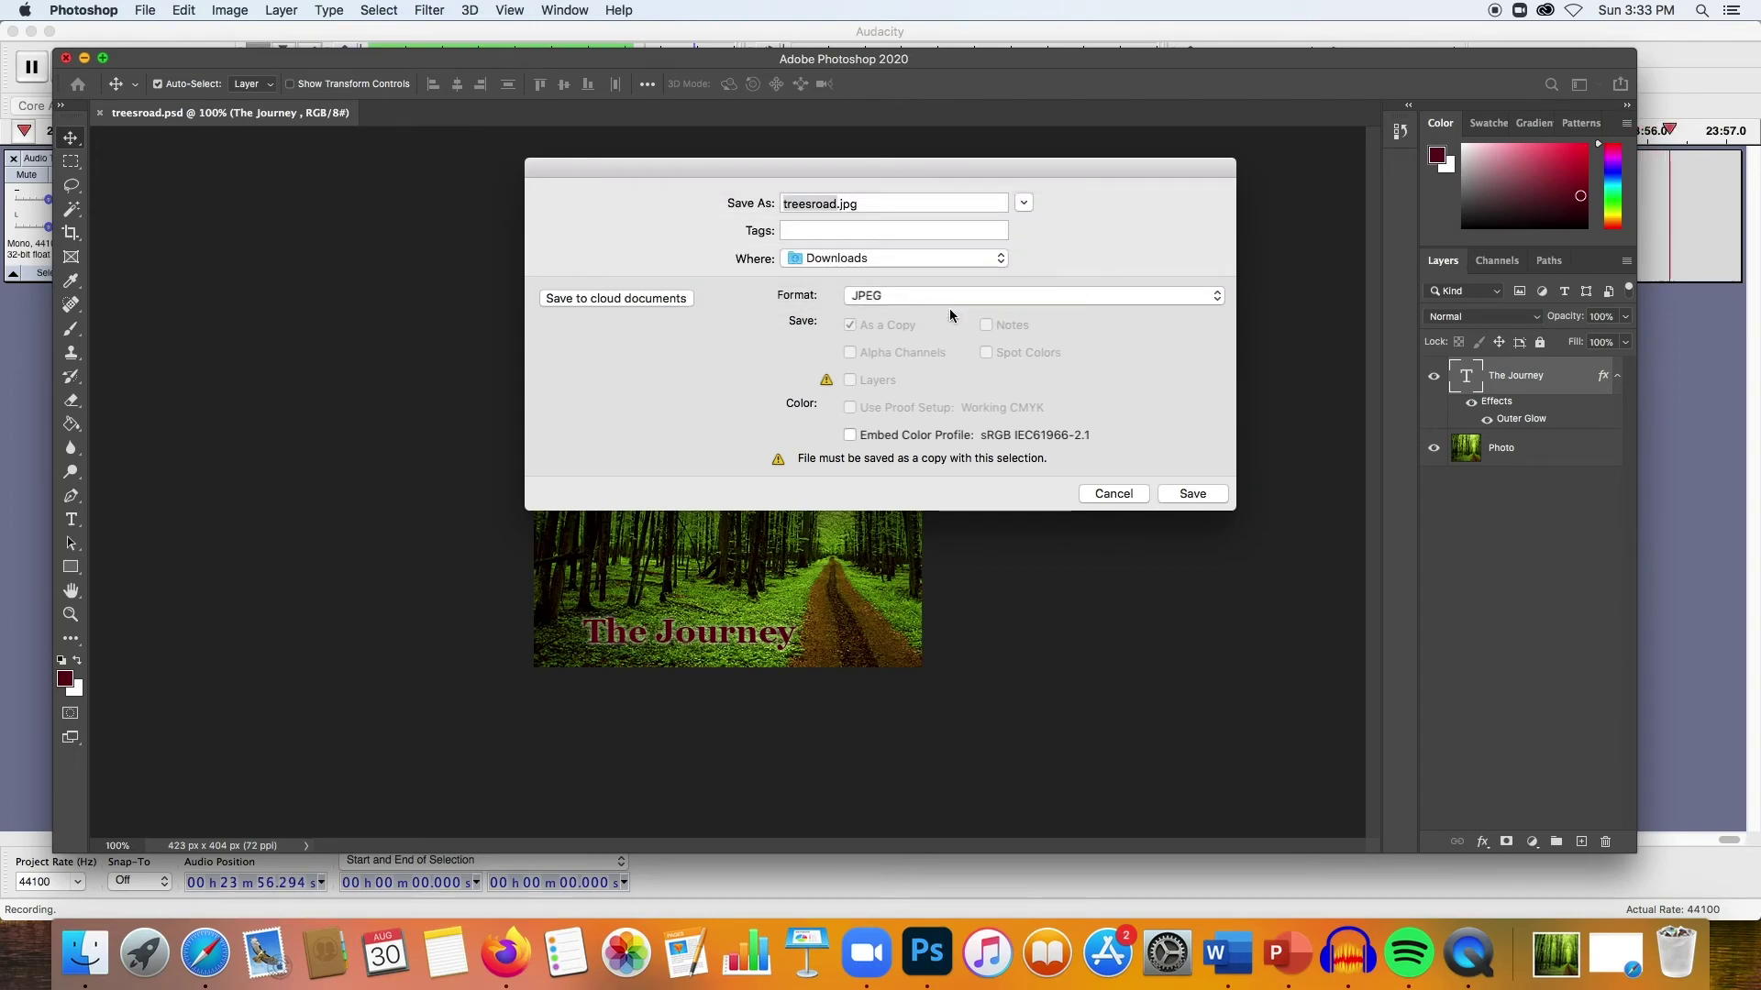
pyautogui.click(1102, 495)
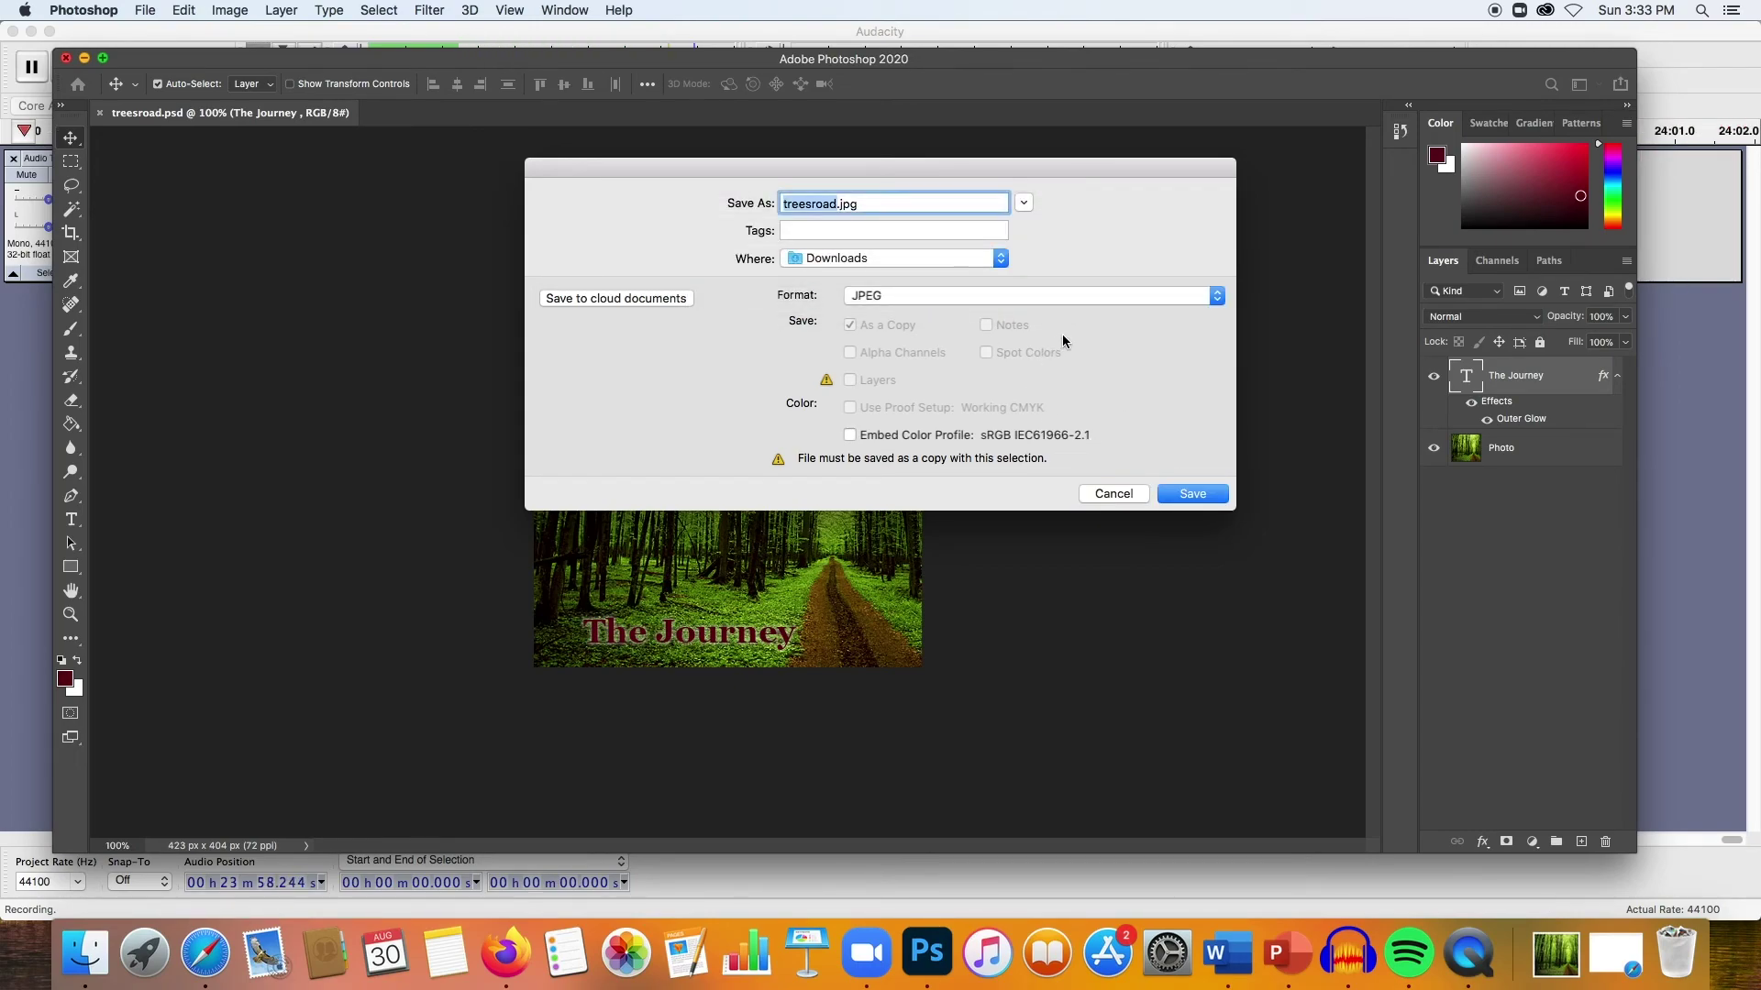
# Step: Name the JPEG copy treesroad2.jpg and save it in Downloads at quality 12 (Maximum) with the Baseline ("Standard") option
pyautogui.click(832, 203)
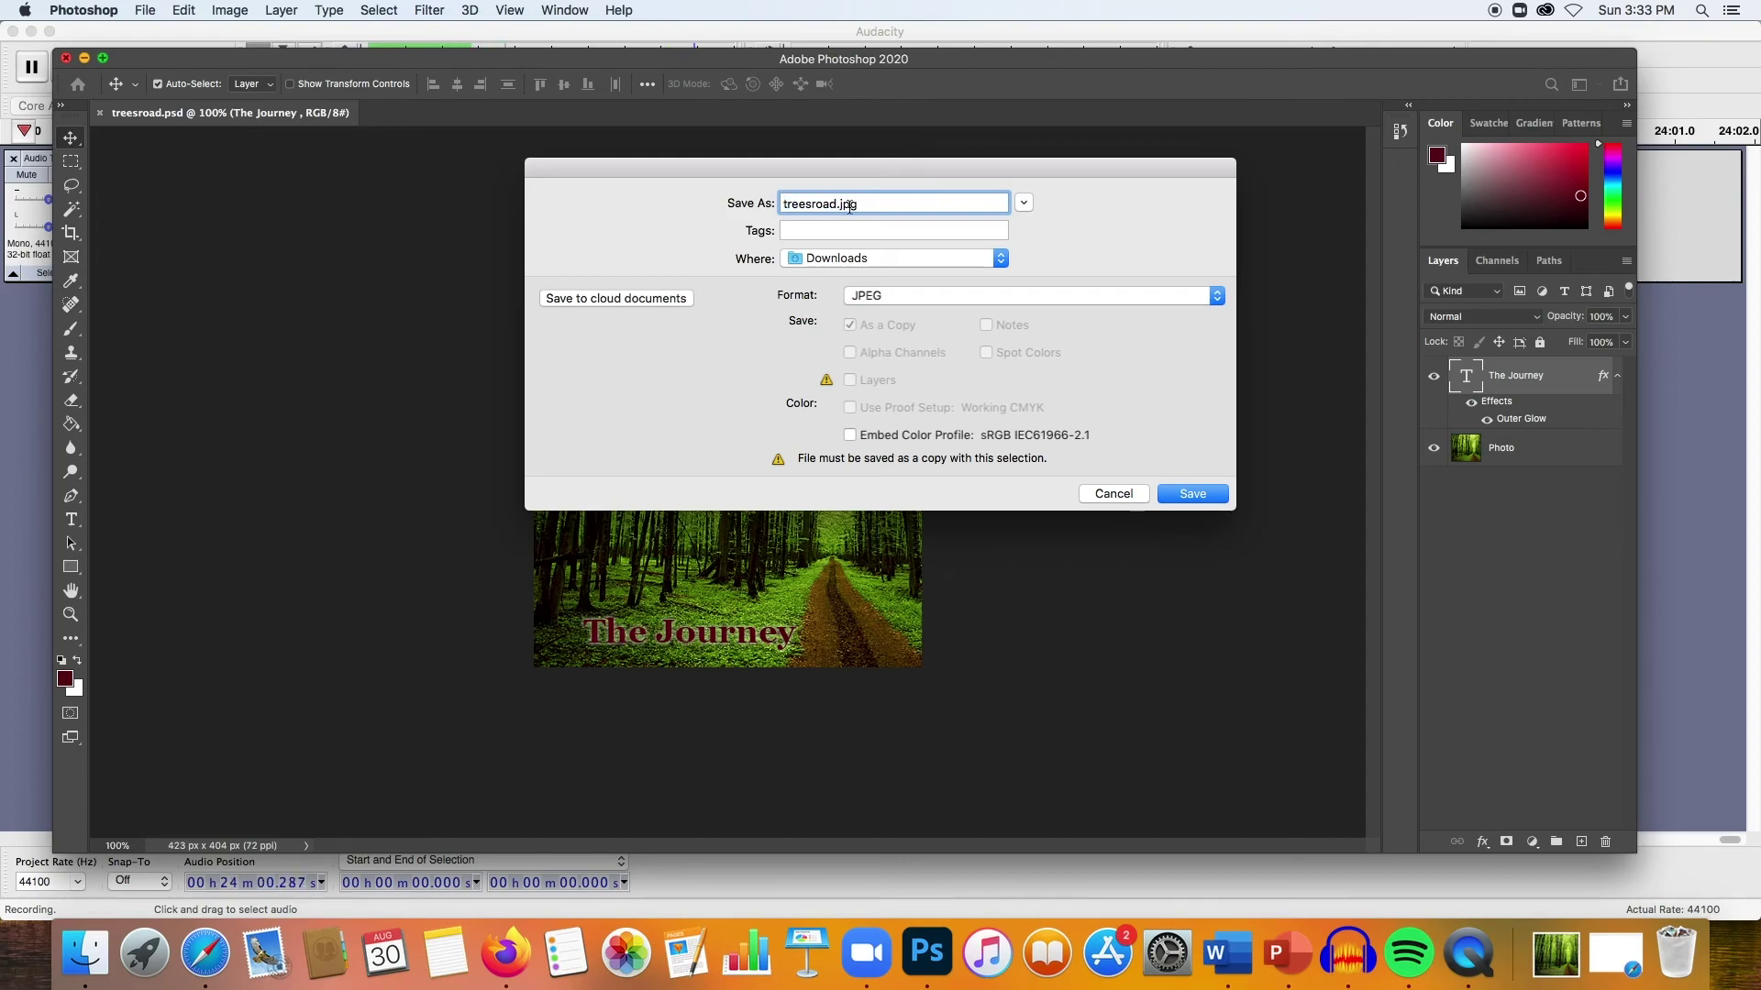
pyautogui.write('2')
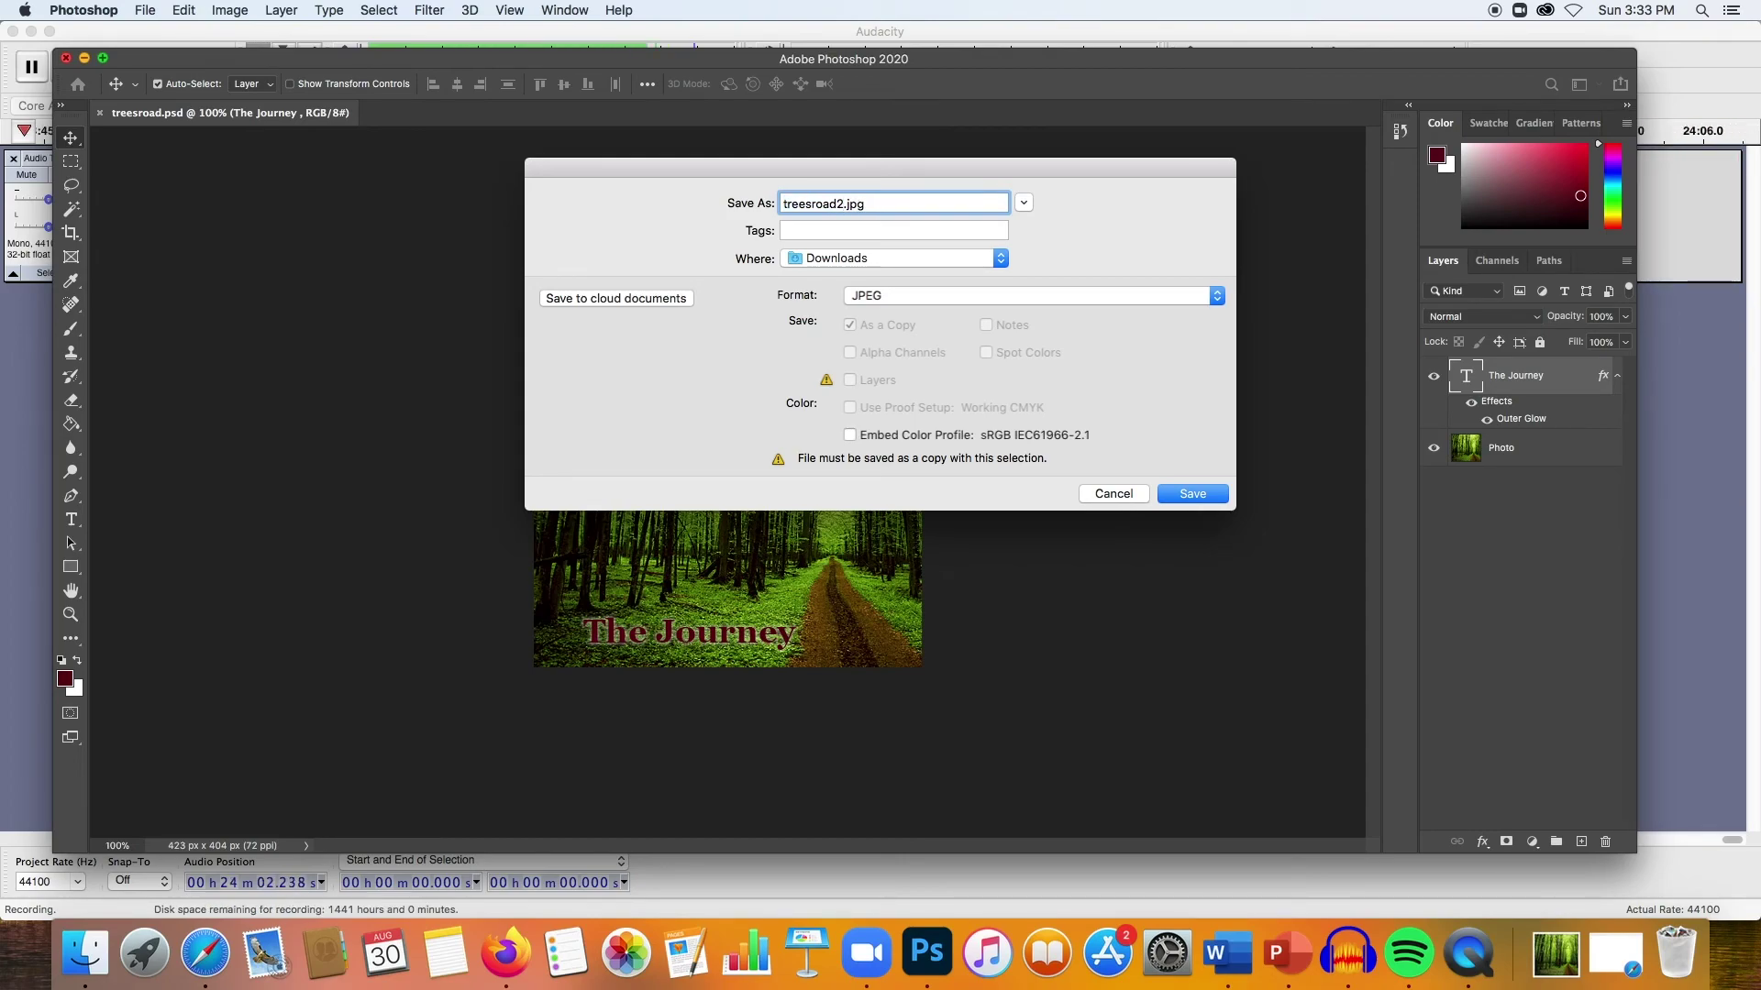
pyautogui.click(1189, 494)
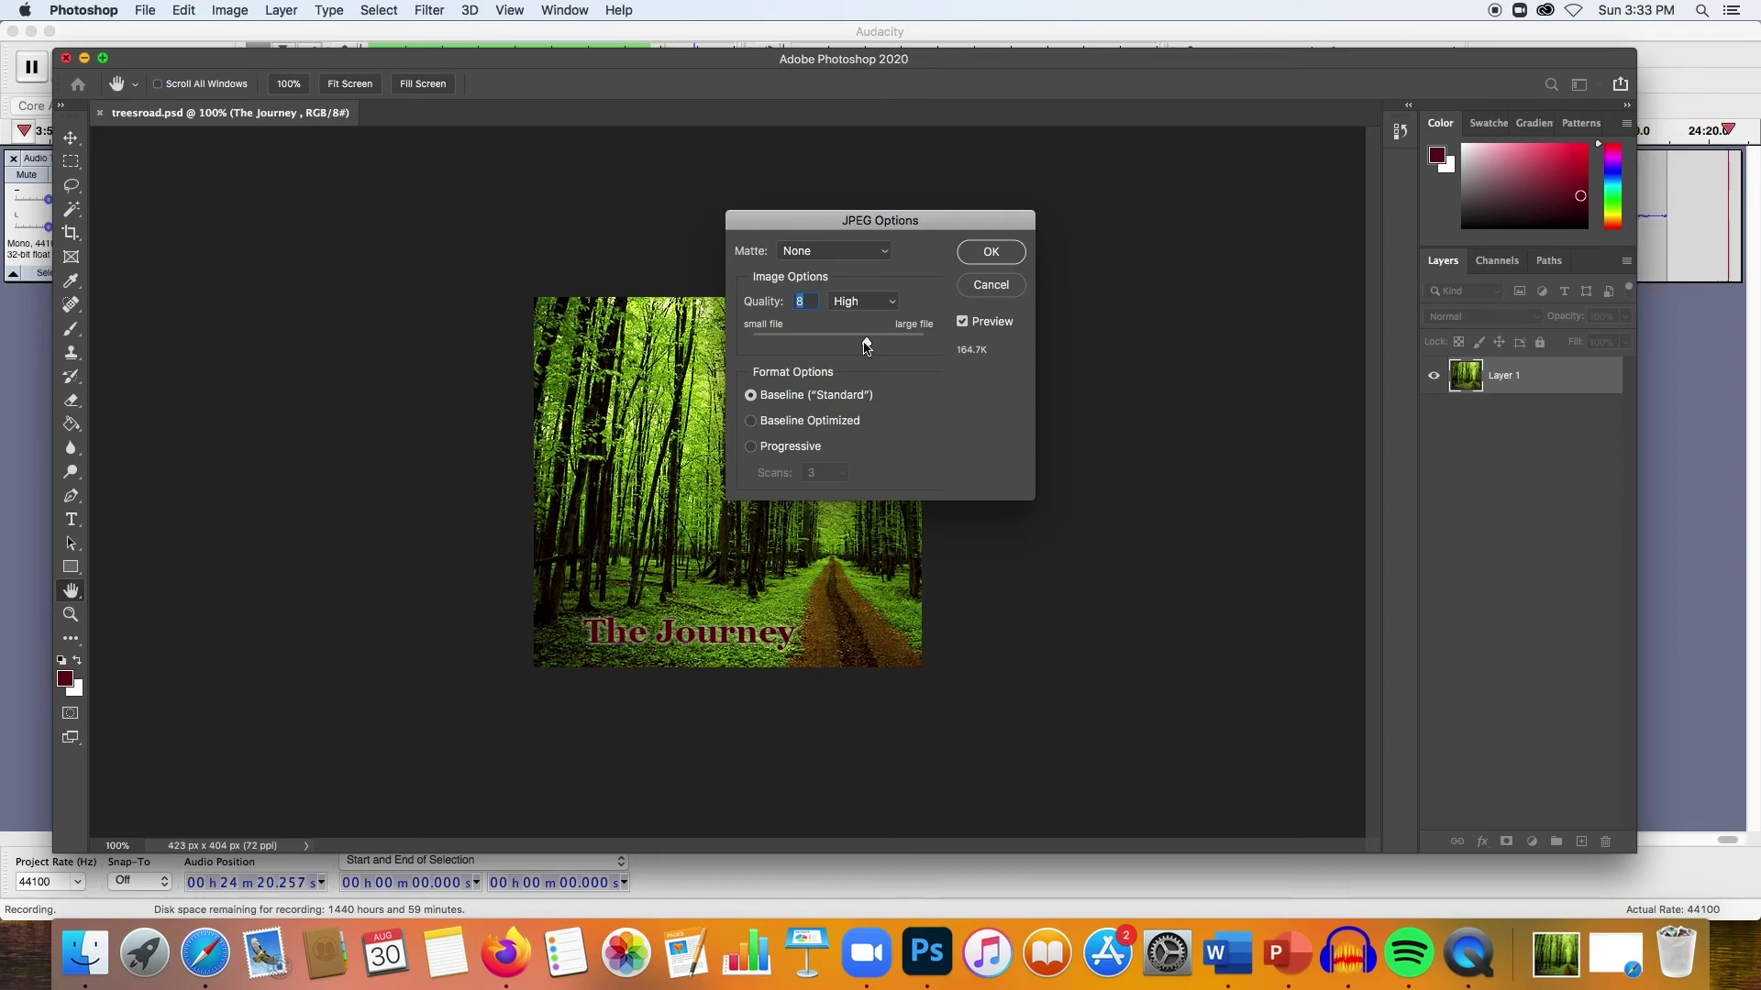
pyautogui.moveTo(866, 347); pyautogui.dragTo(932, 347)
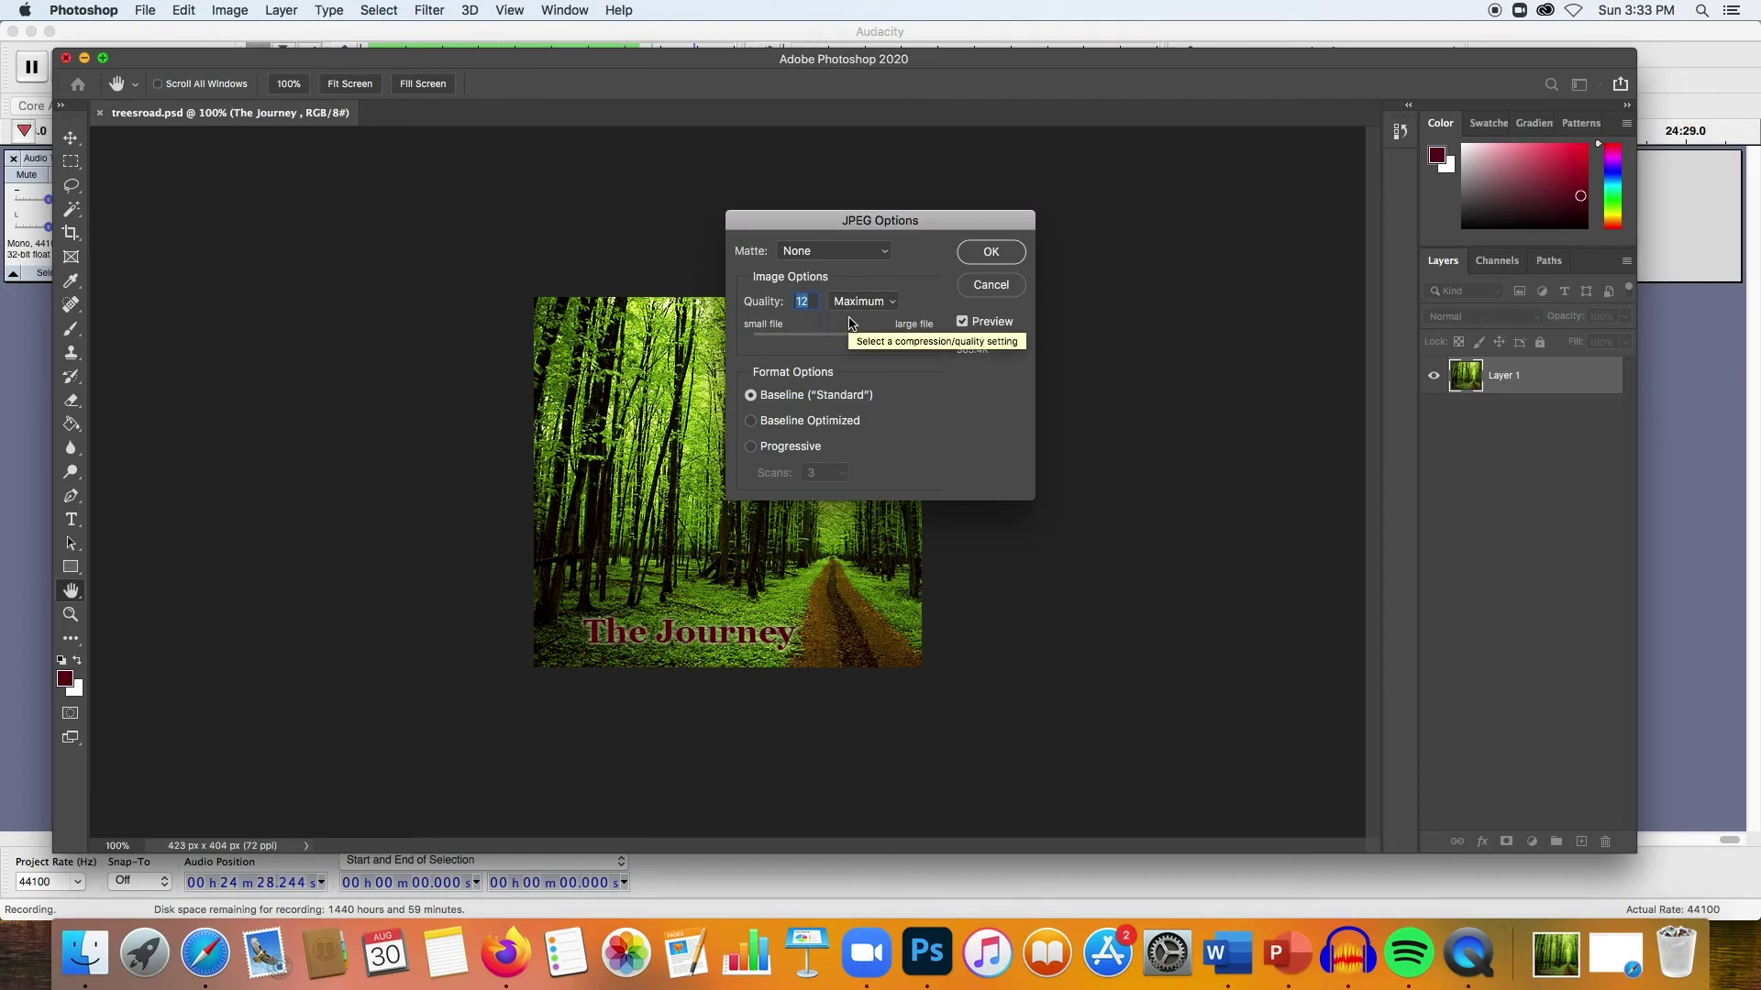
pyautogui.click(926, 345)
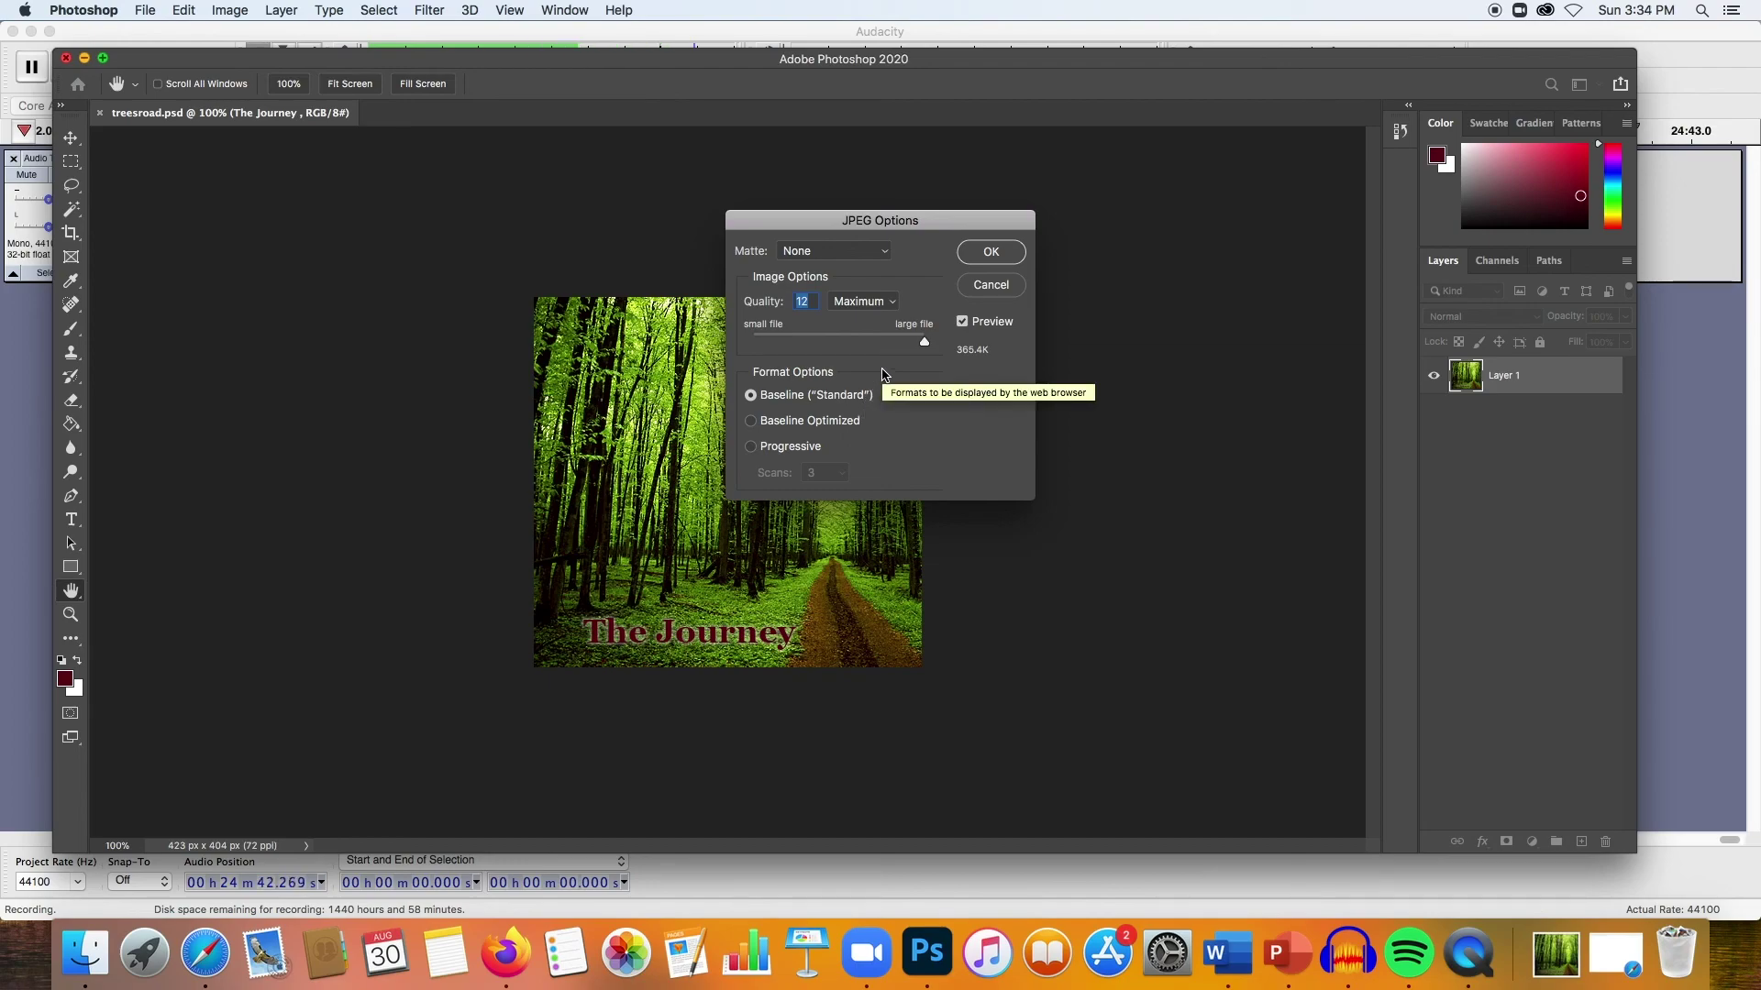
pyautogui.click(991, 253)
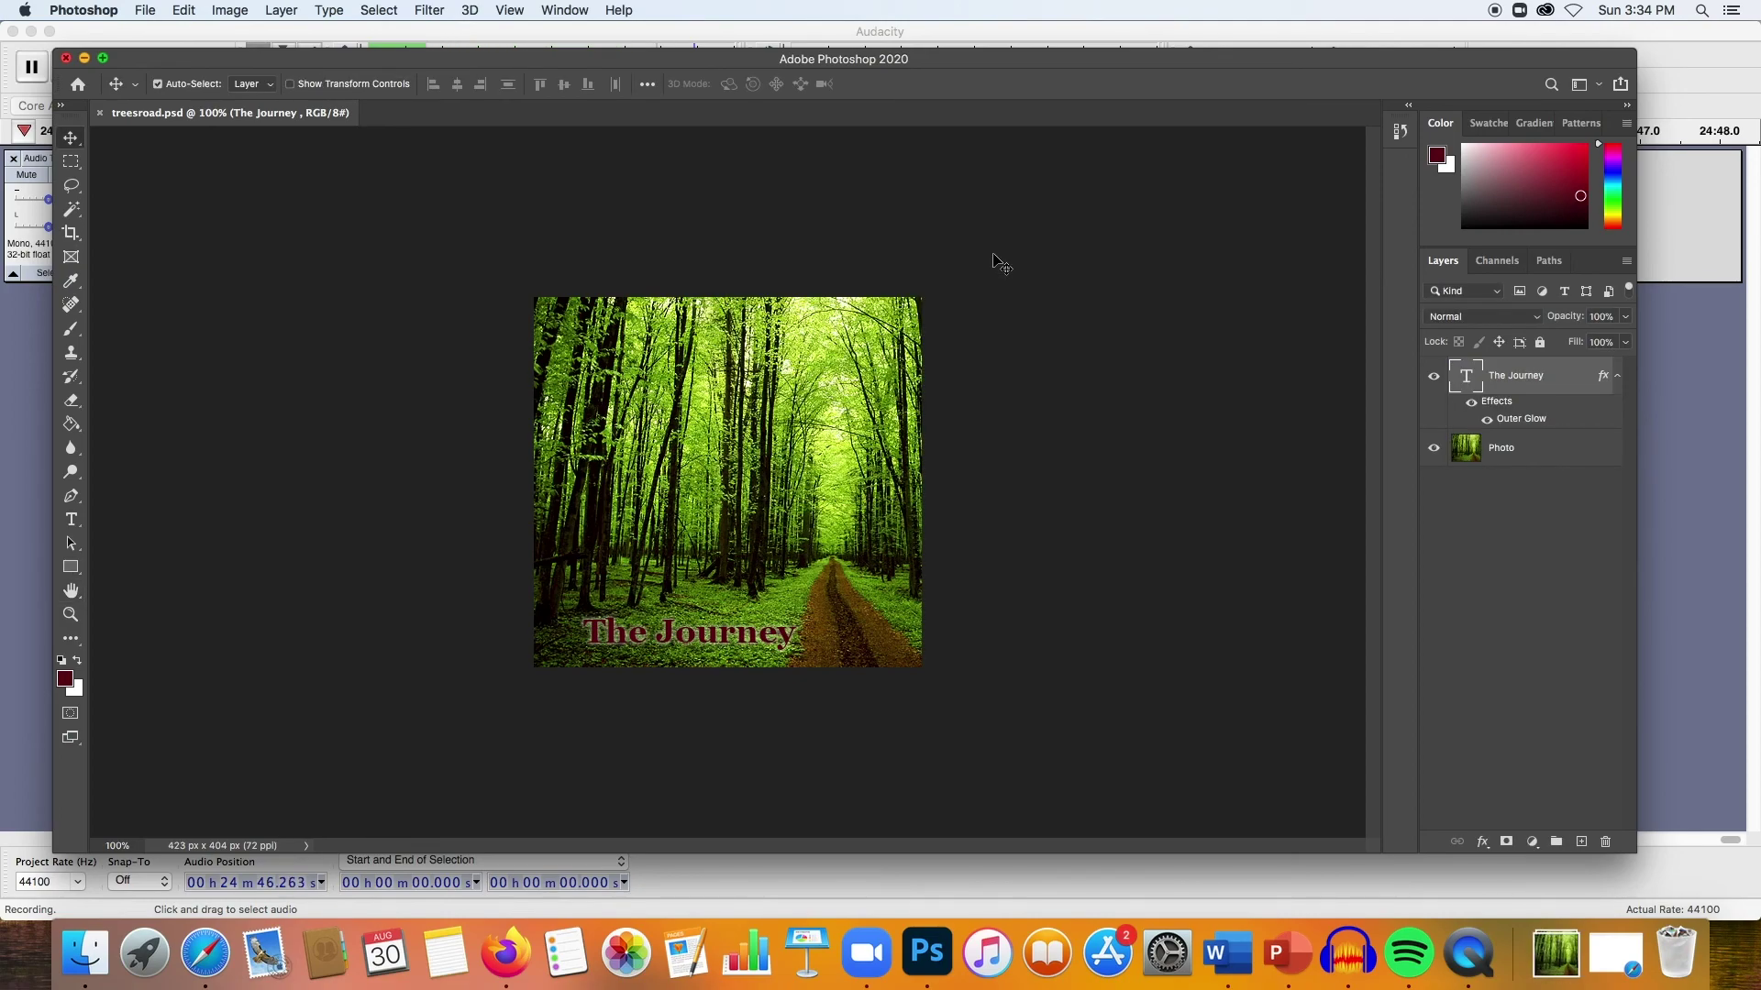